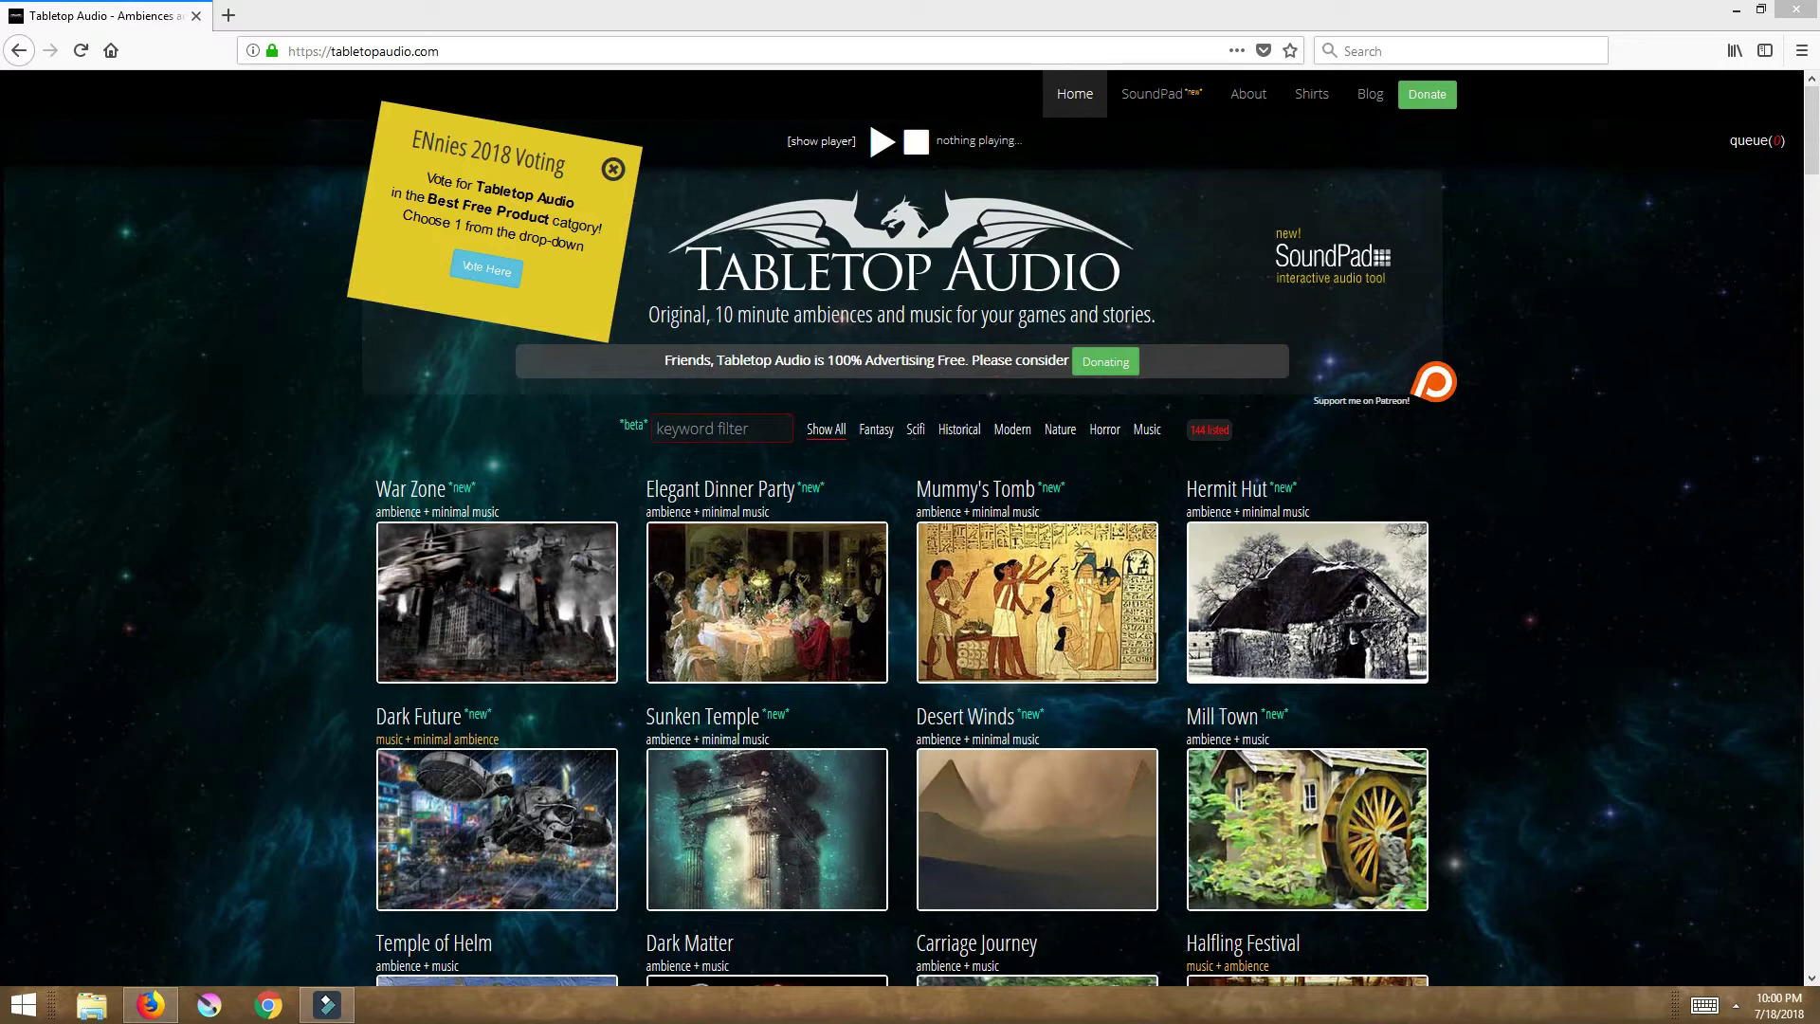
# - Filter the ambience catalogue by Horror, and switch the filter to Fantasy
pyautogui.scroll(-5, 900, 531)
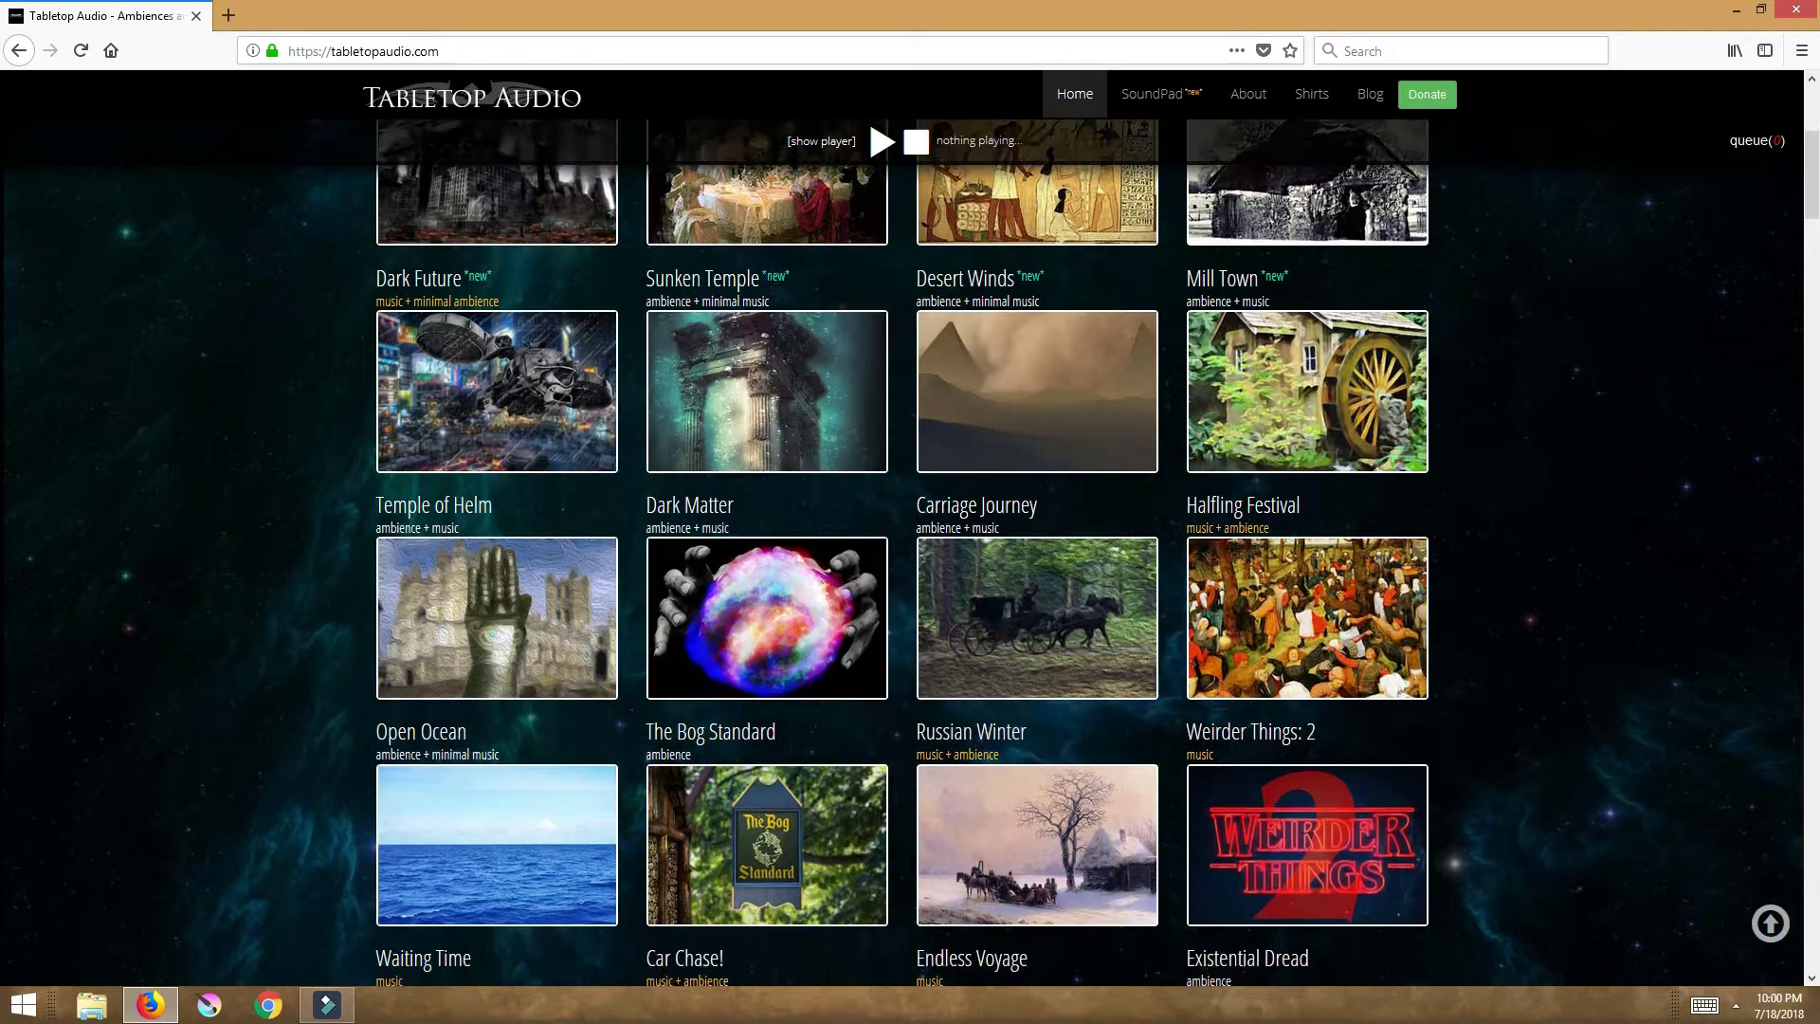
pyautogui.scroll(-5, 900, 530)
pyautogui.scroll(-6, 900, 531)
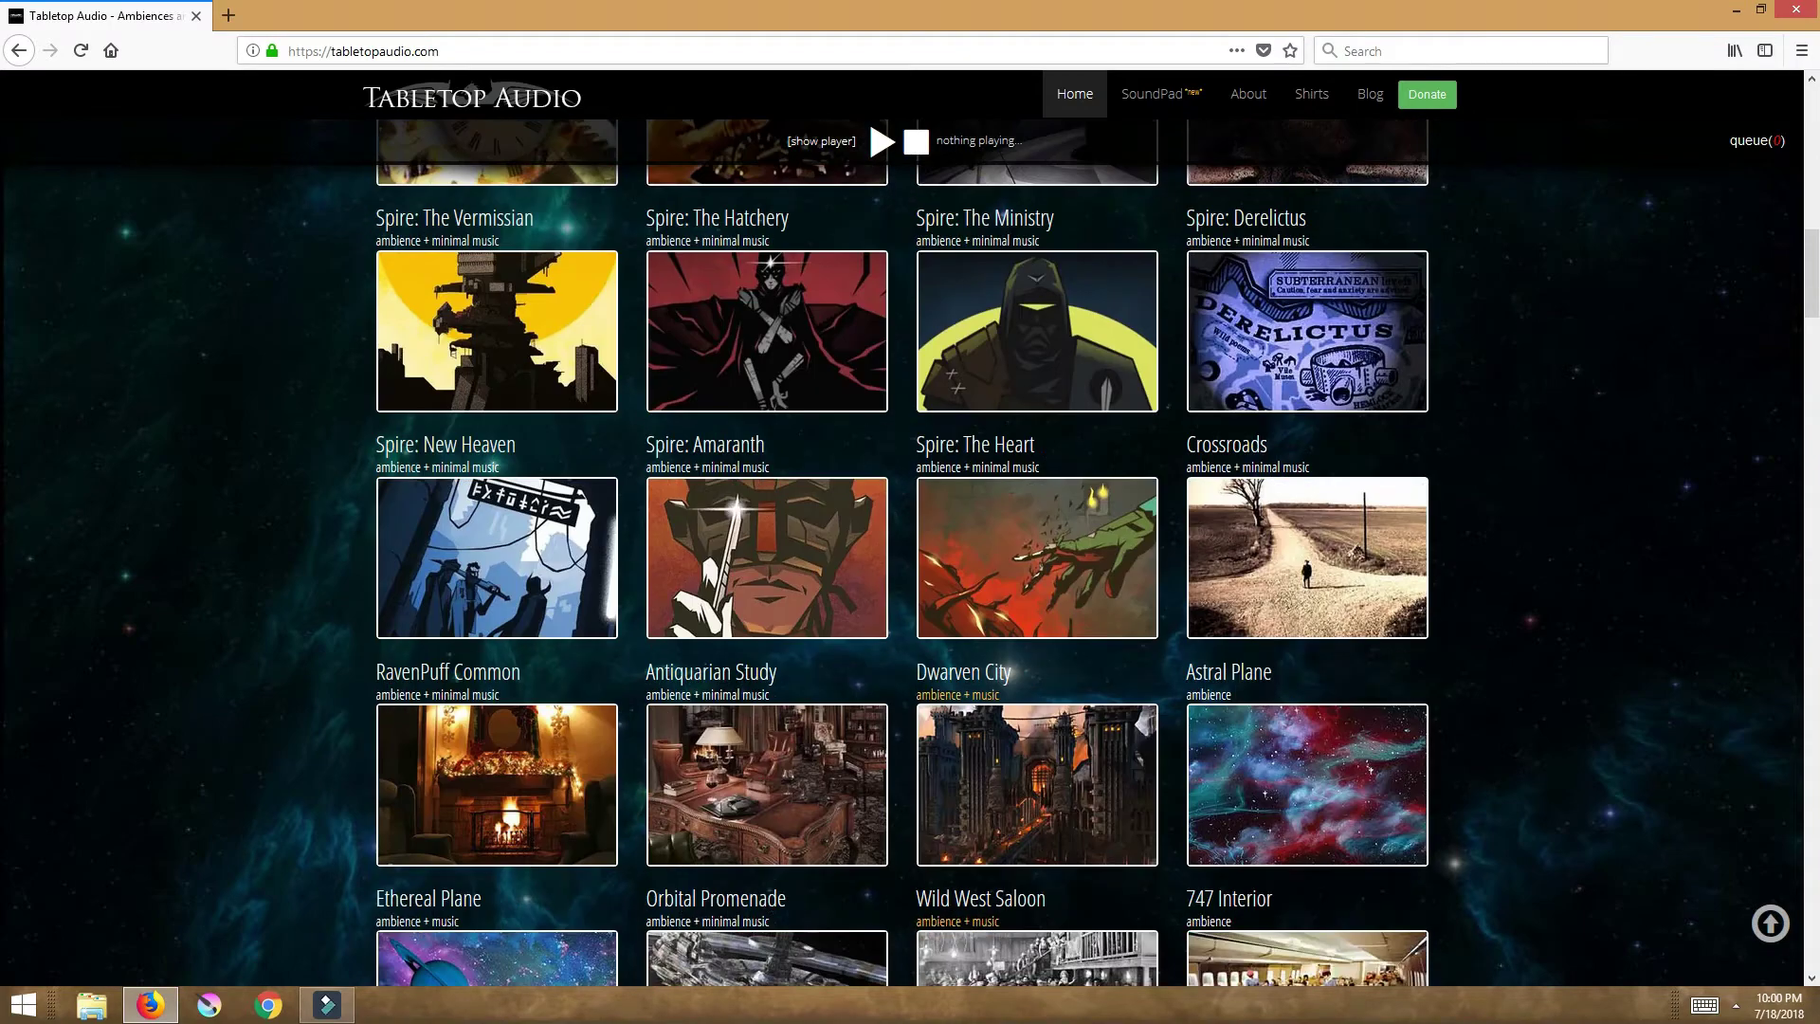
pyautogui.scroll(5, 901, 531)
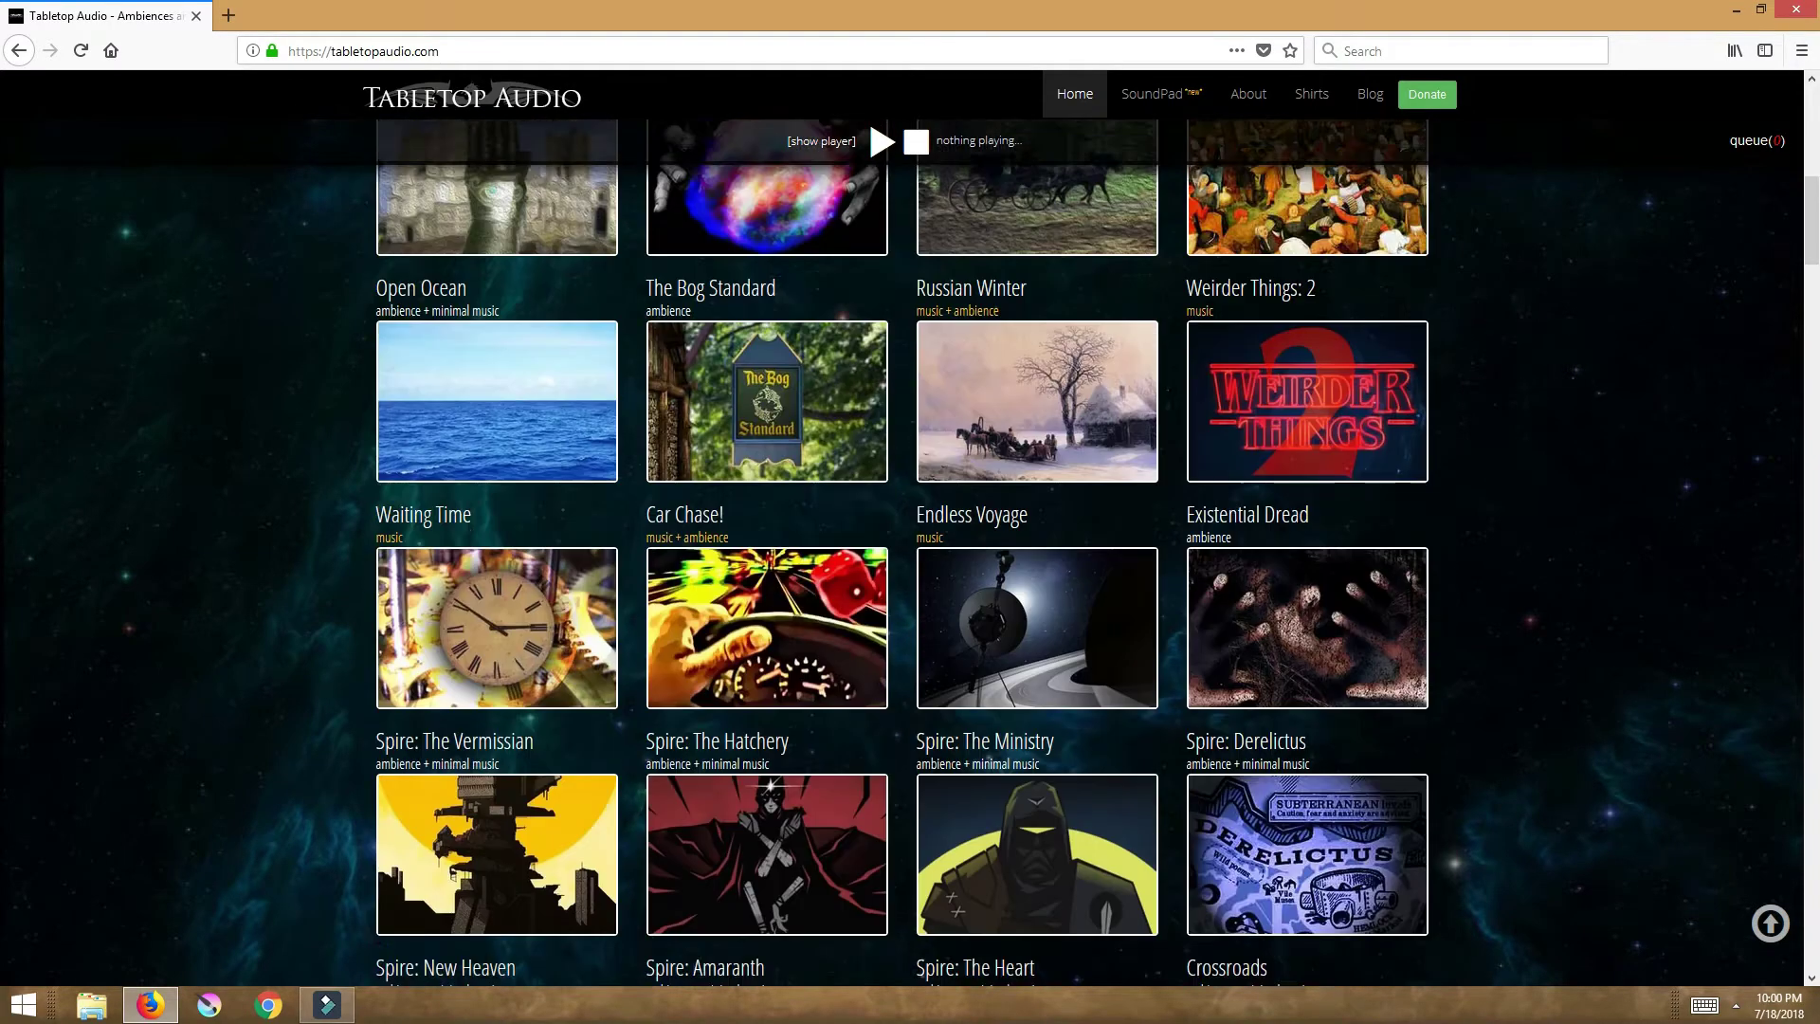
pyautogui.scroll(5, 900, 531)
pyautogui.scroll(5, 900, 530)
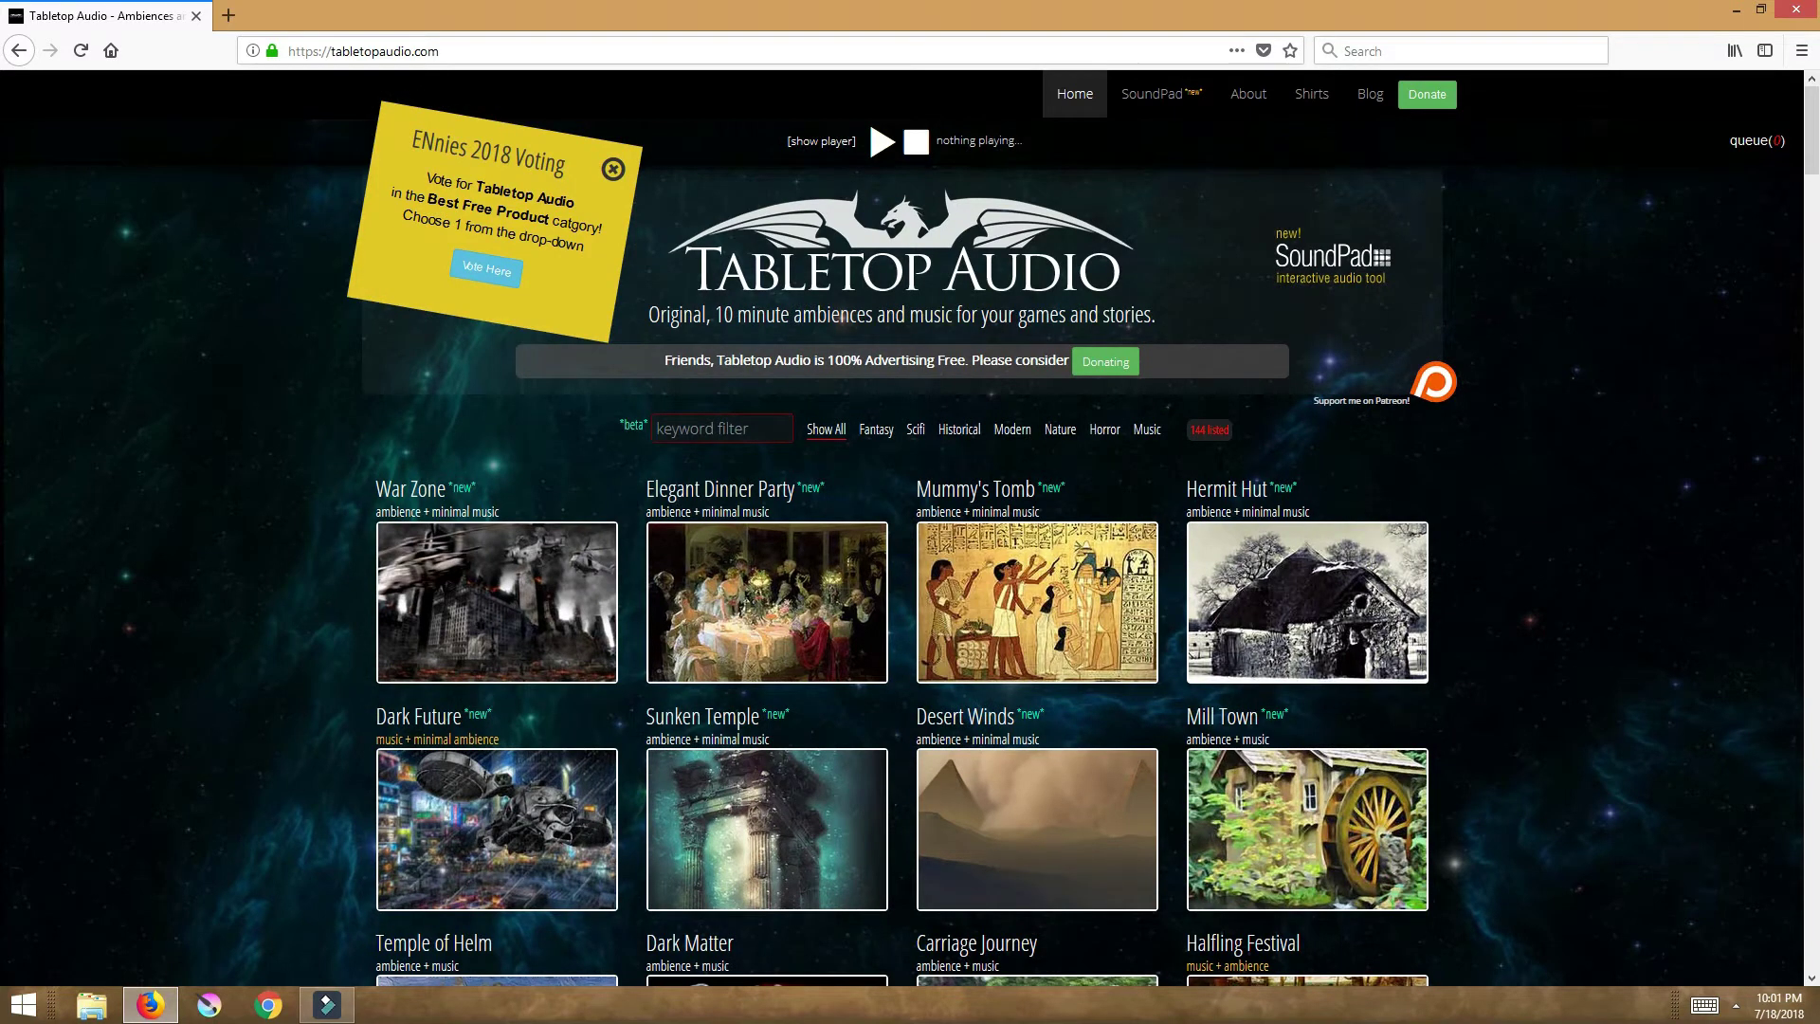
pyautogui.moveTo(1037, 602)
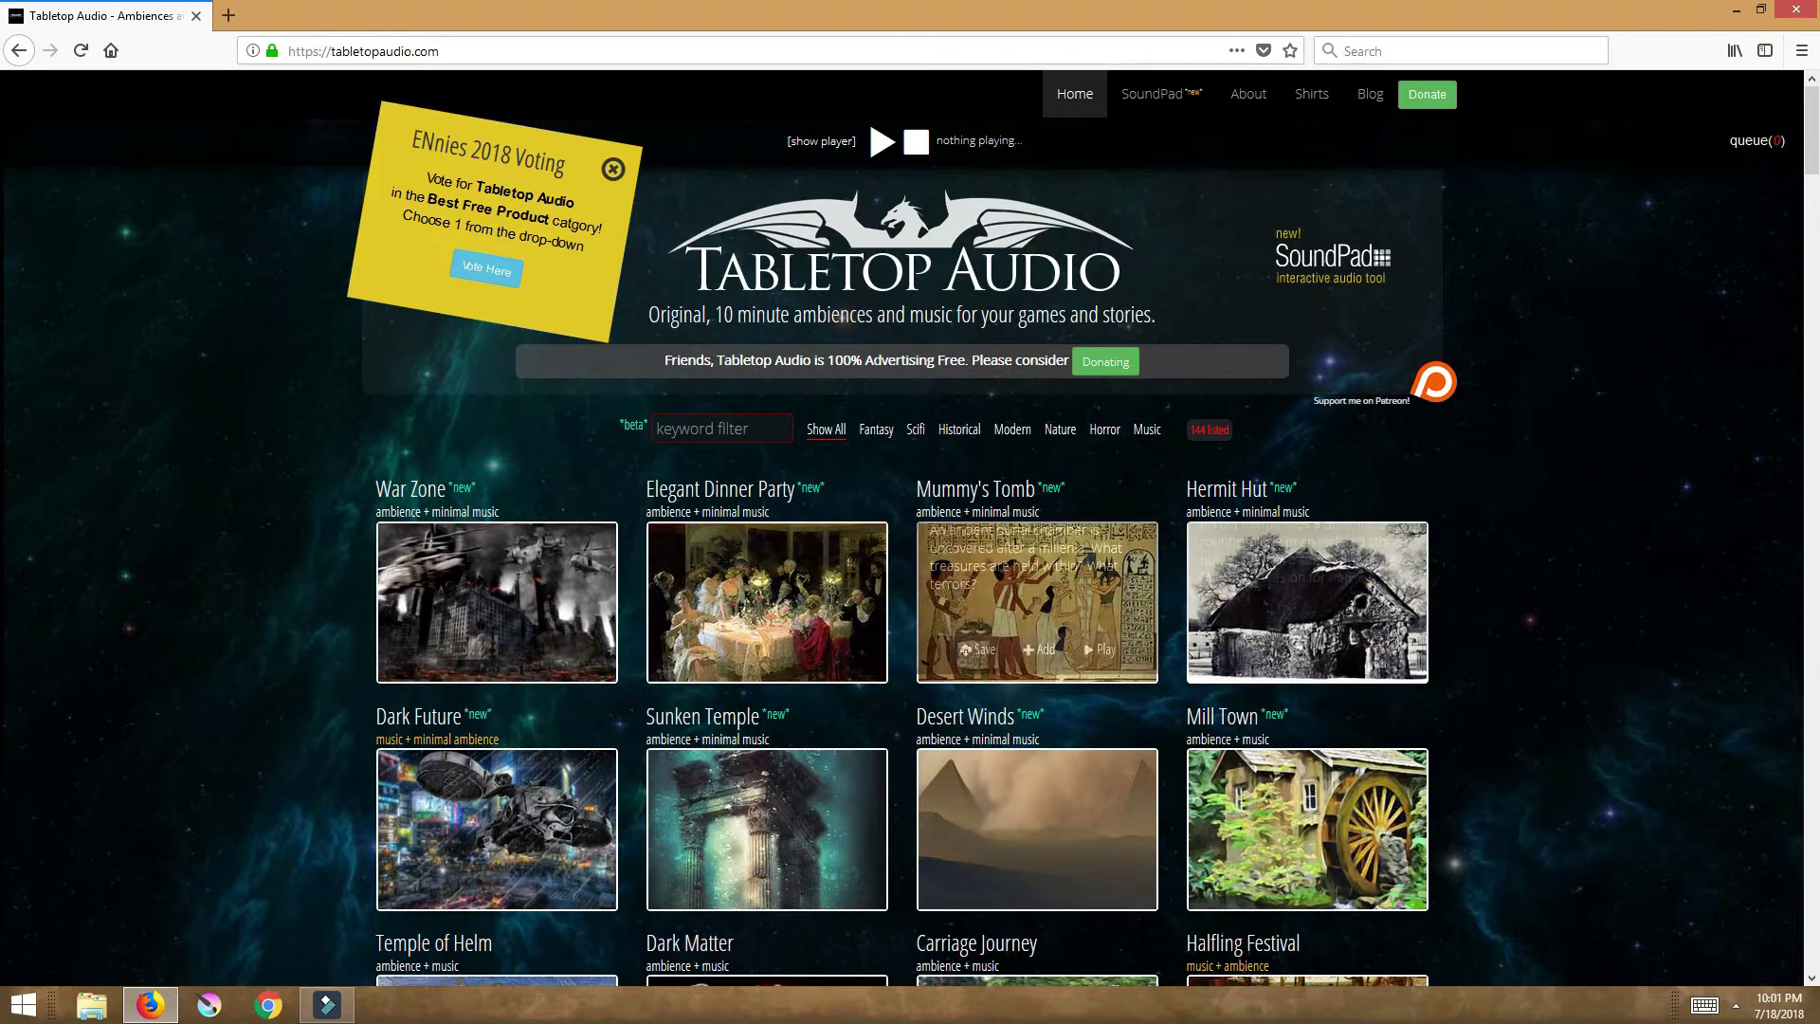
pyautogui.click(1104, 429)
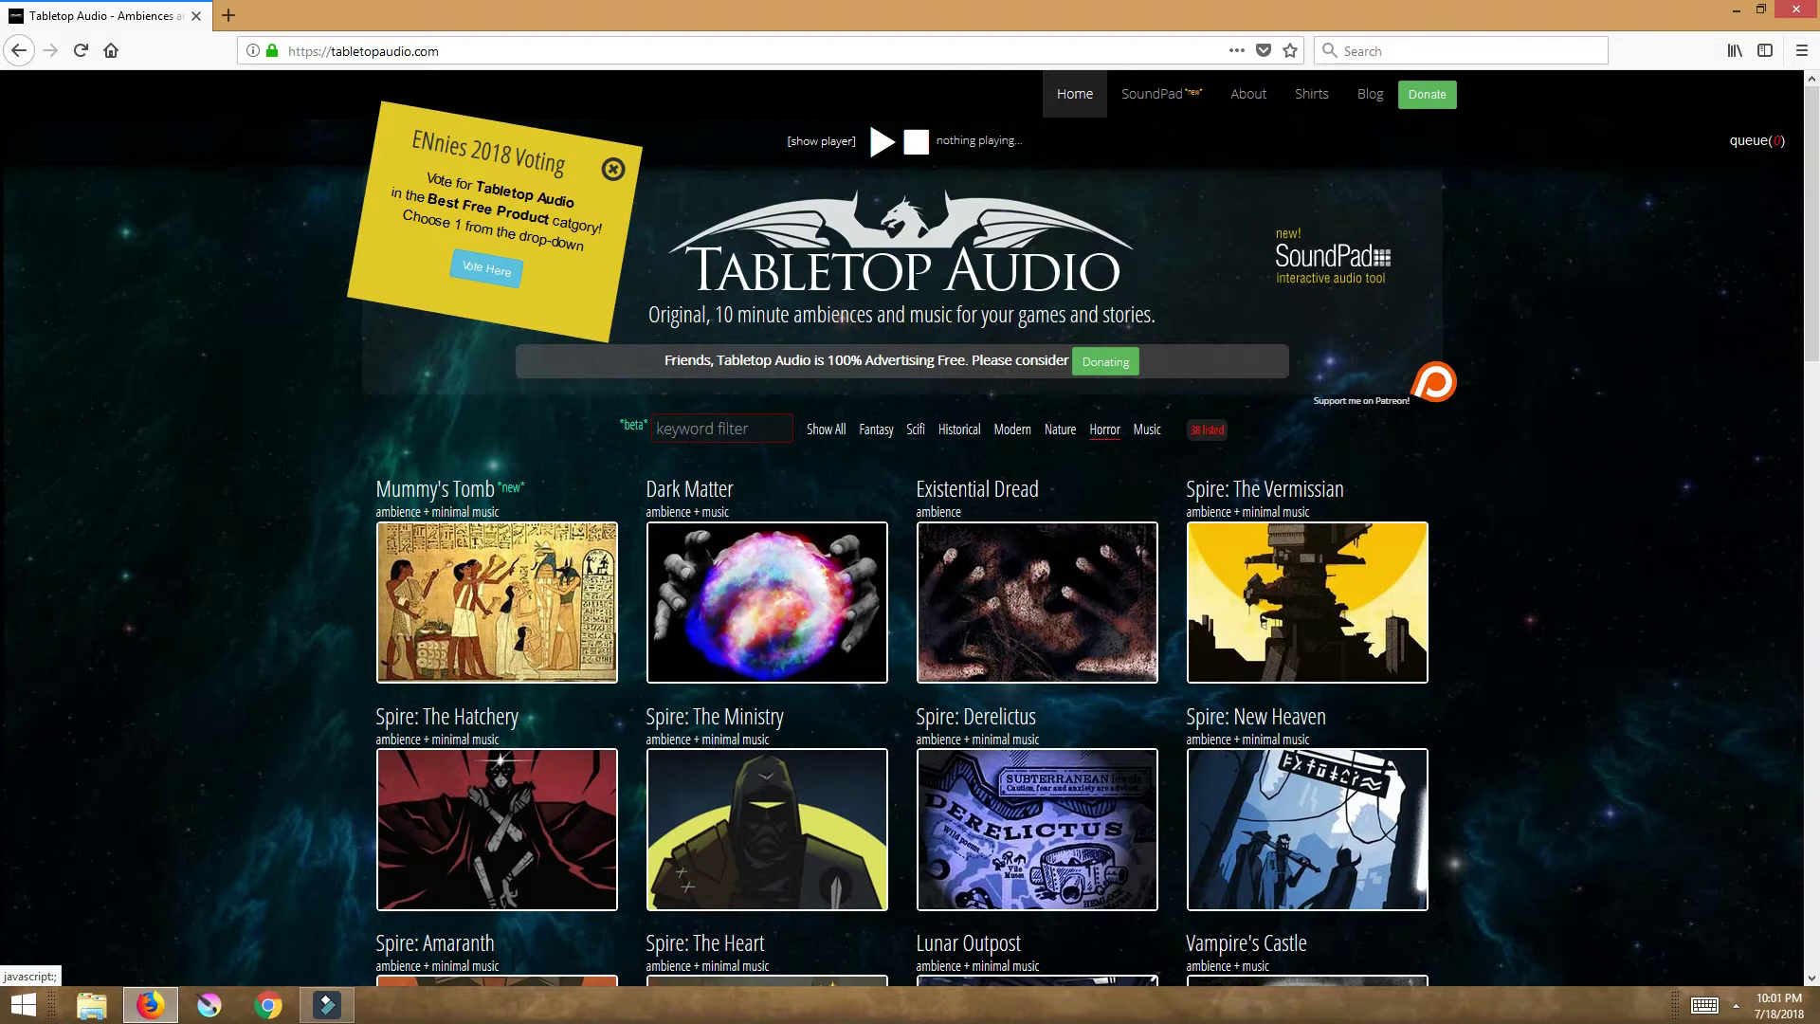
pyautogui.click(875, 429)
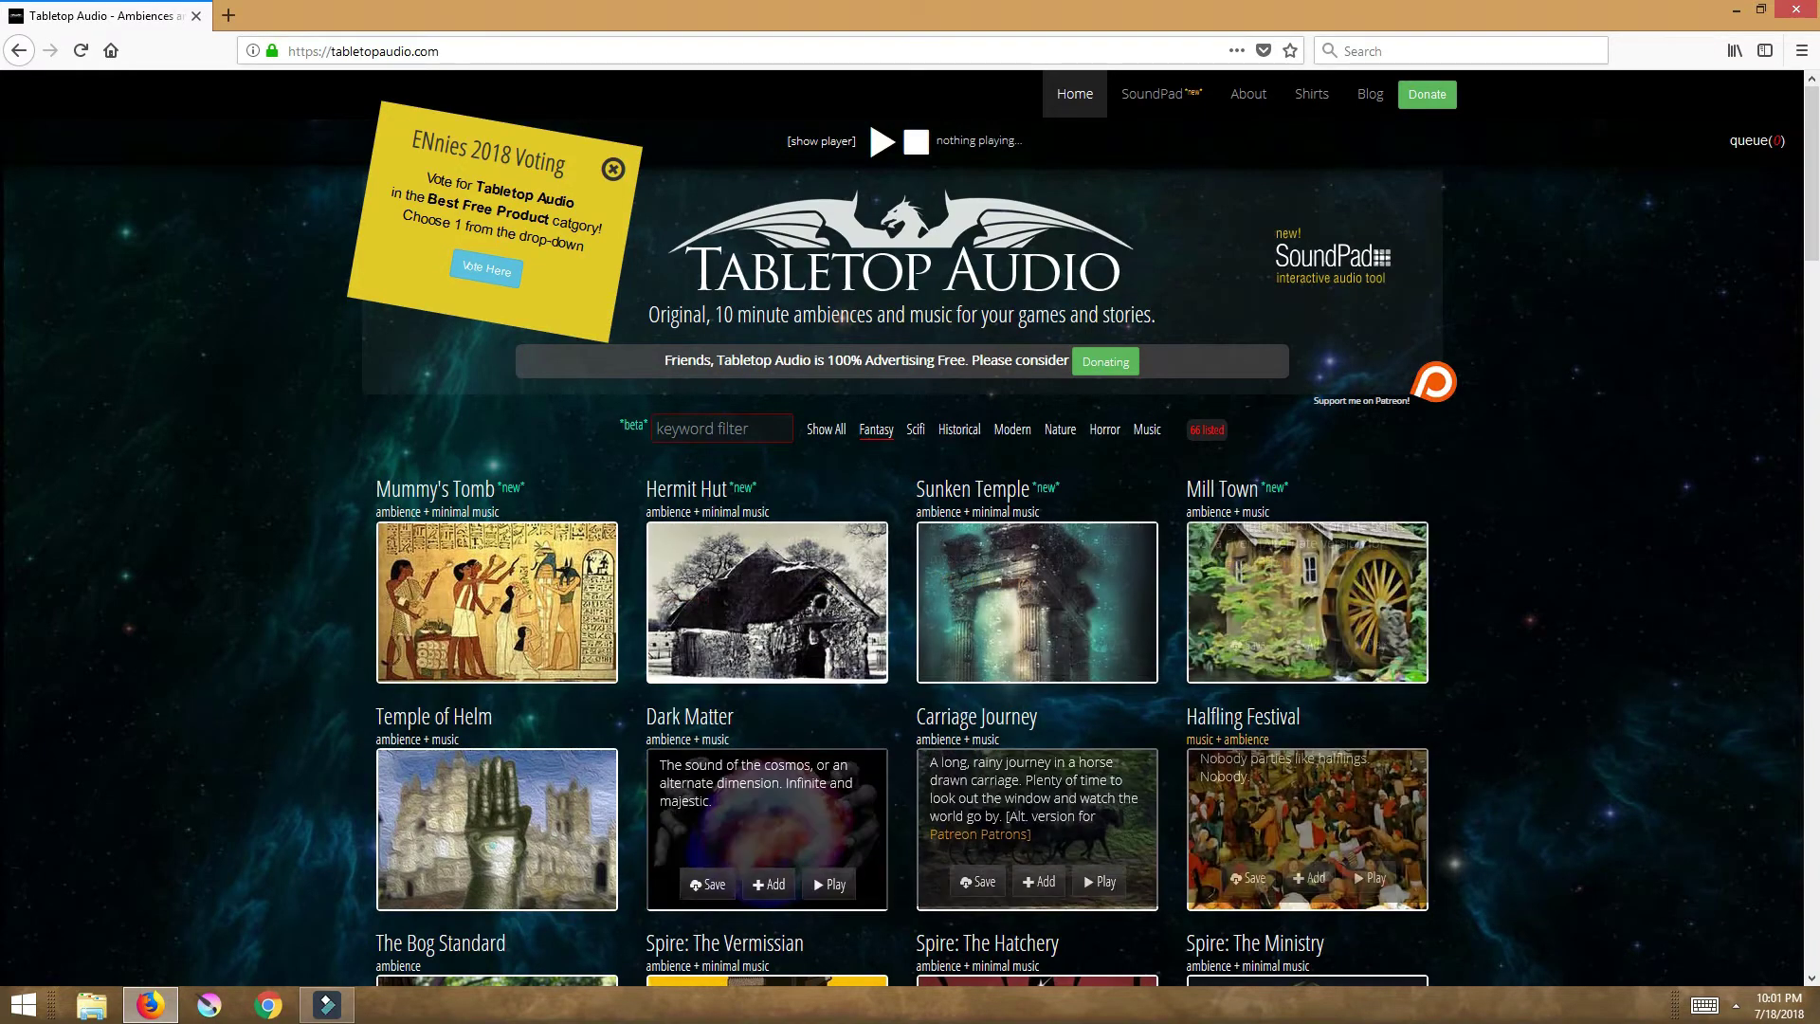
# - Play Mummy's Tomb, and add Hermit Hut and Sunken Temple to the playlist with the player shown
pyautogui.click(559, 658)
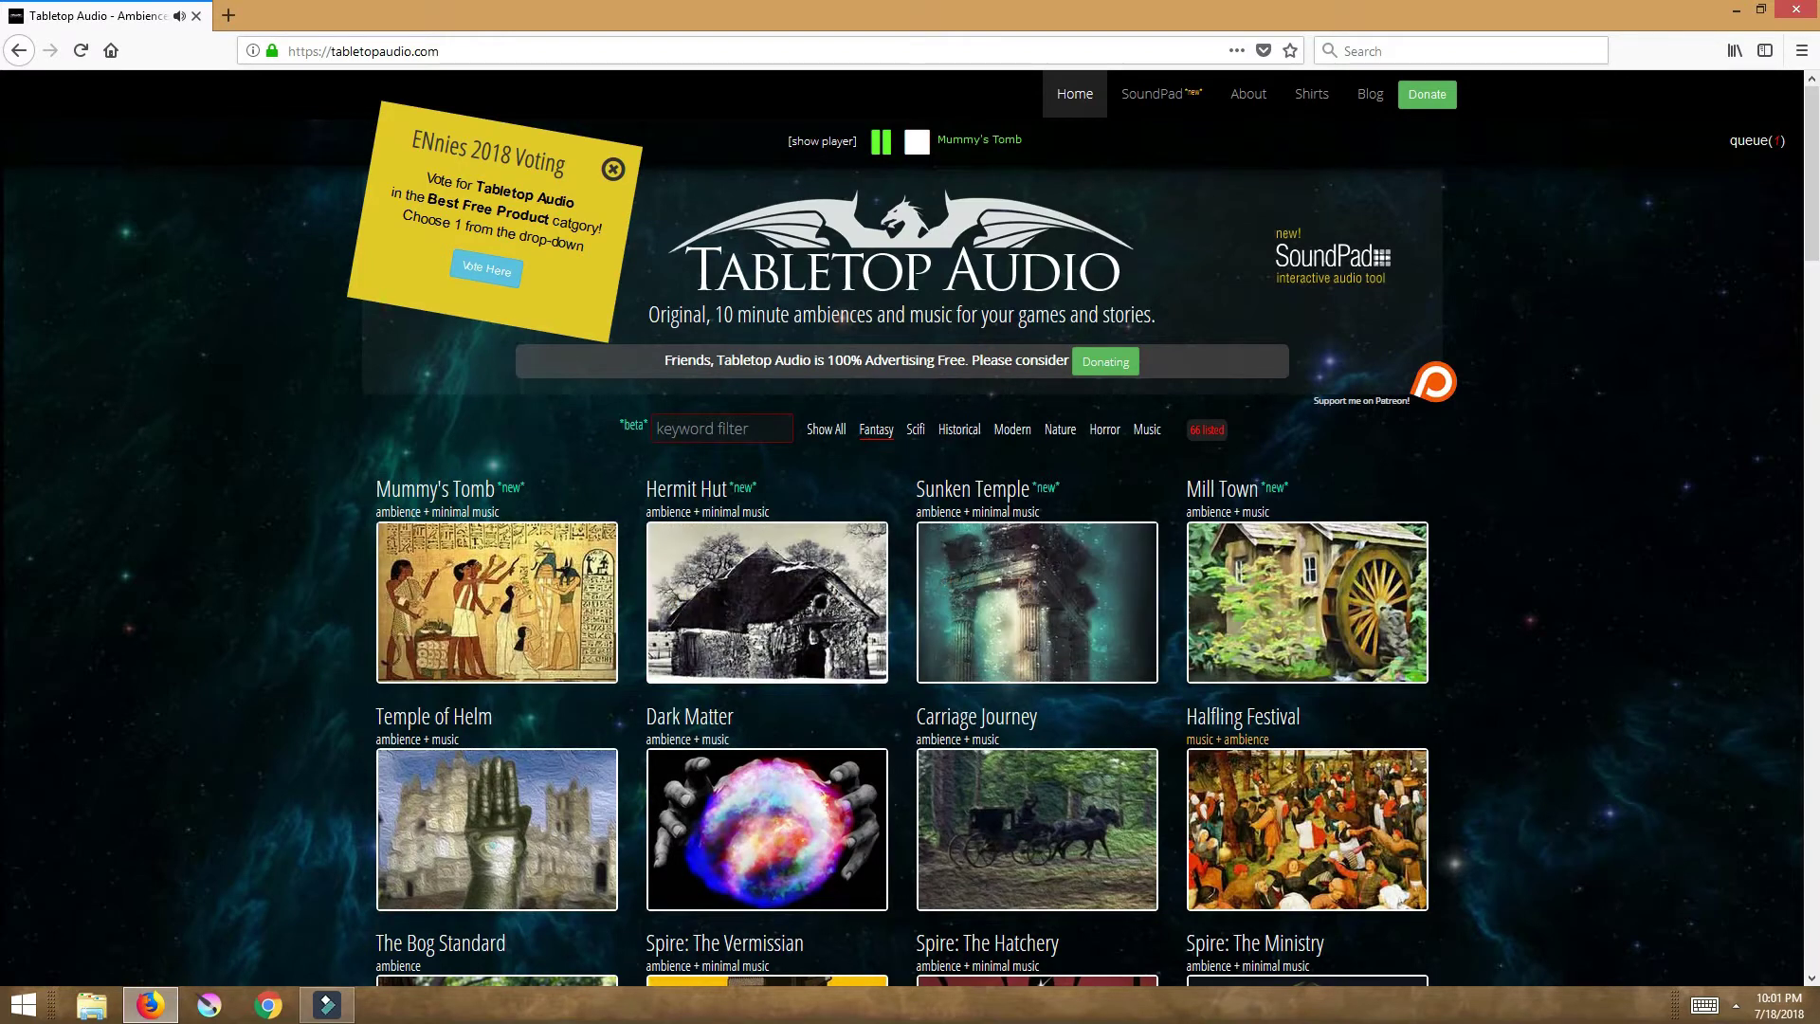
pyautogui.click(821, 141)
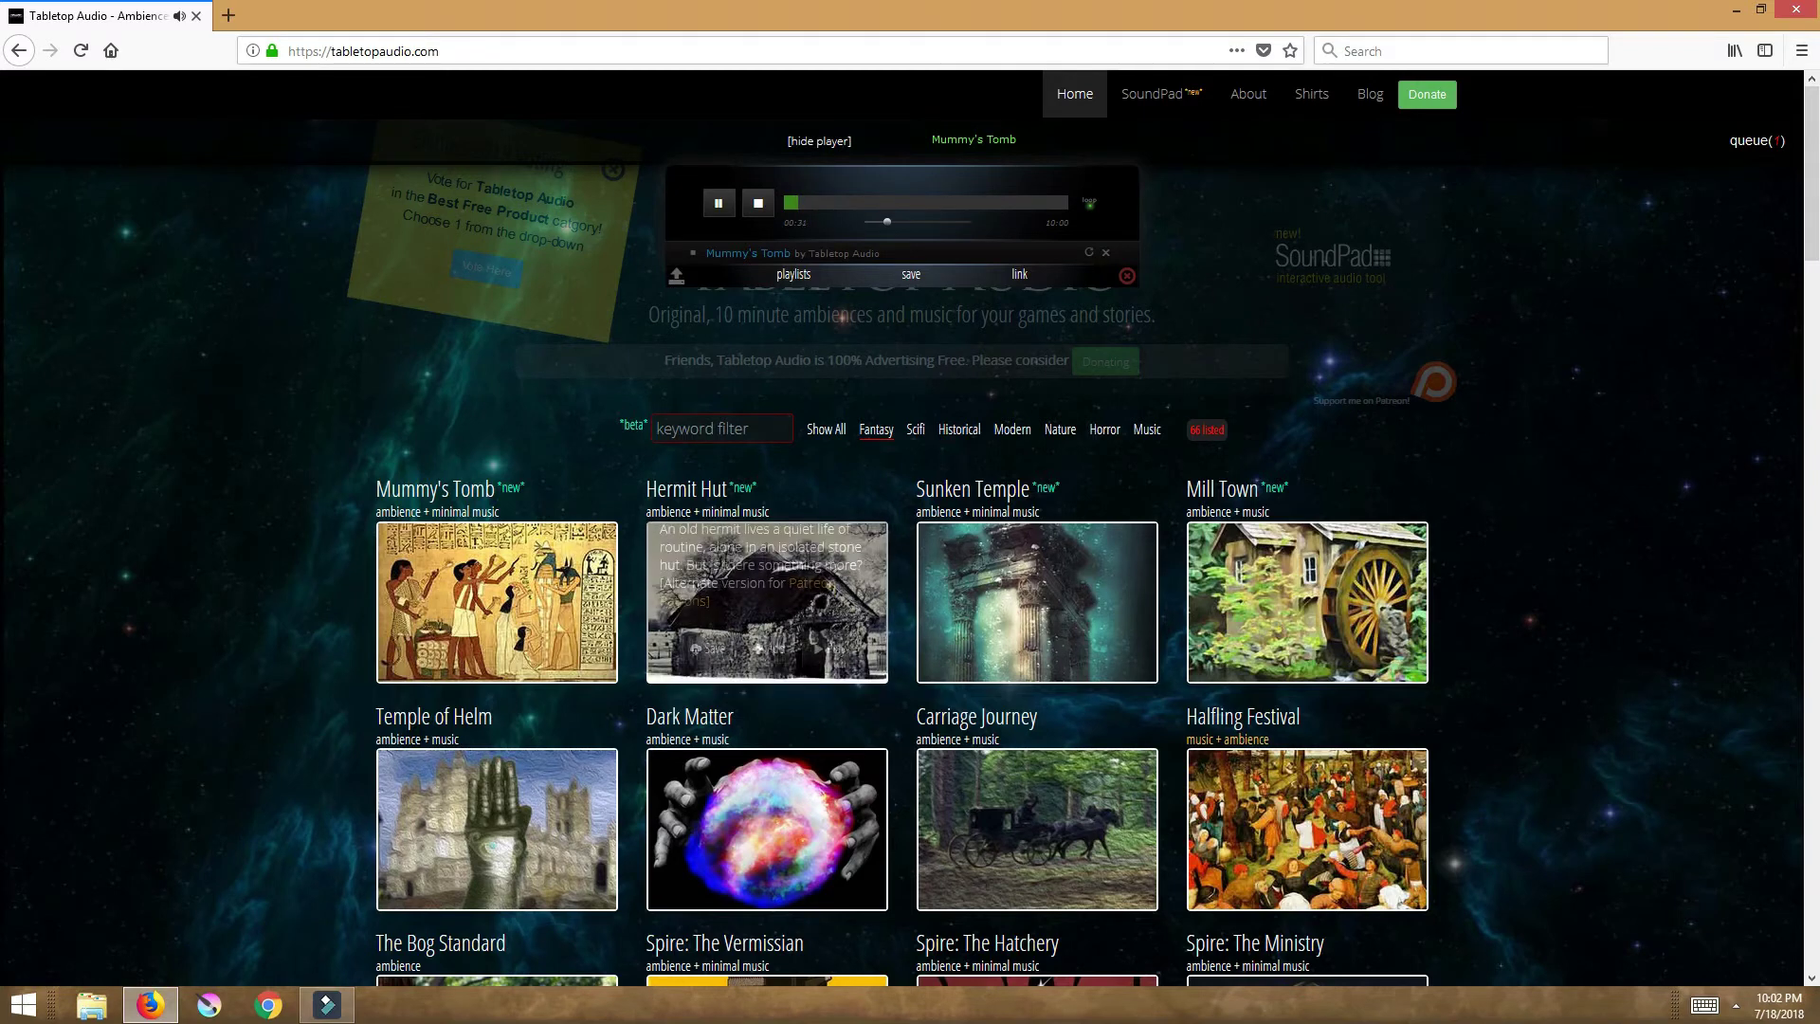
pyautogui.moveTo(766, 602)
pyautogui.click(768, 658)
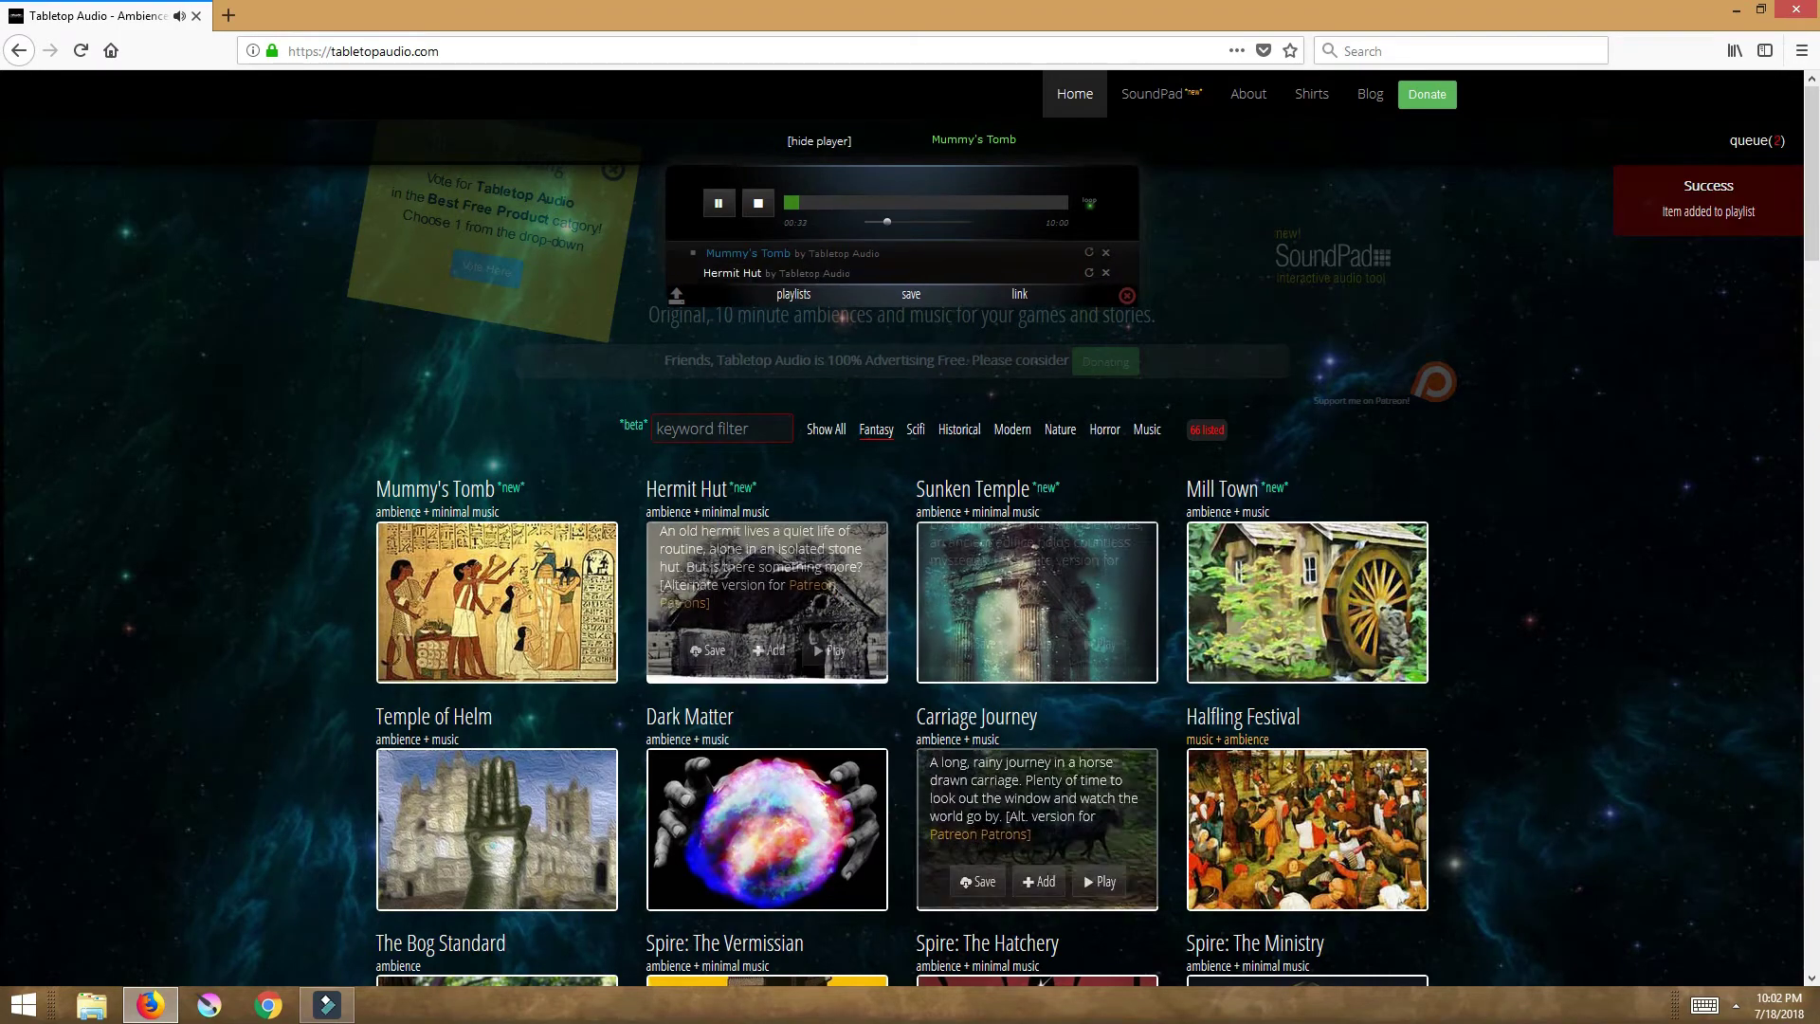
pyautogui.click(1039, 650)
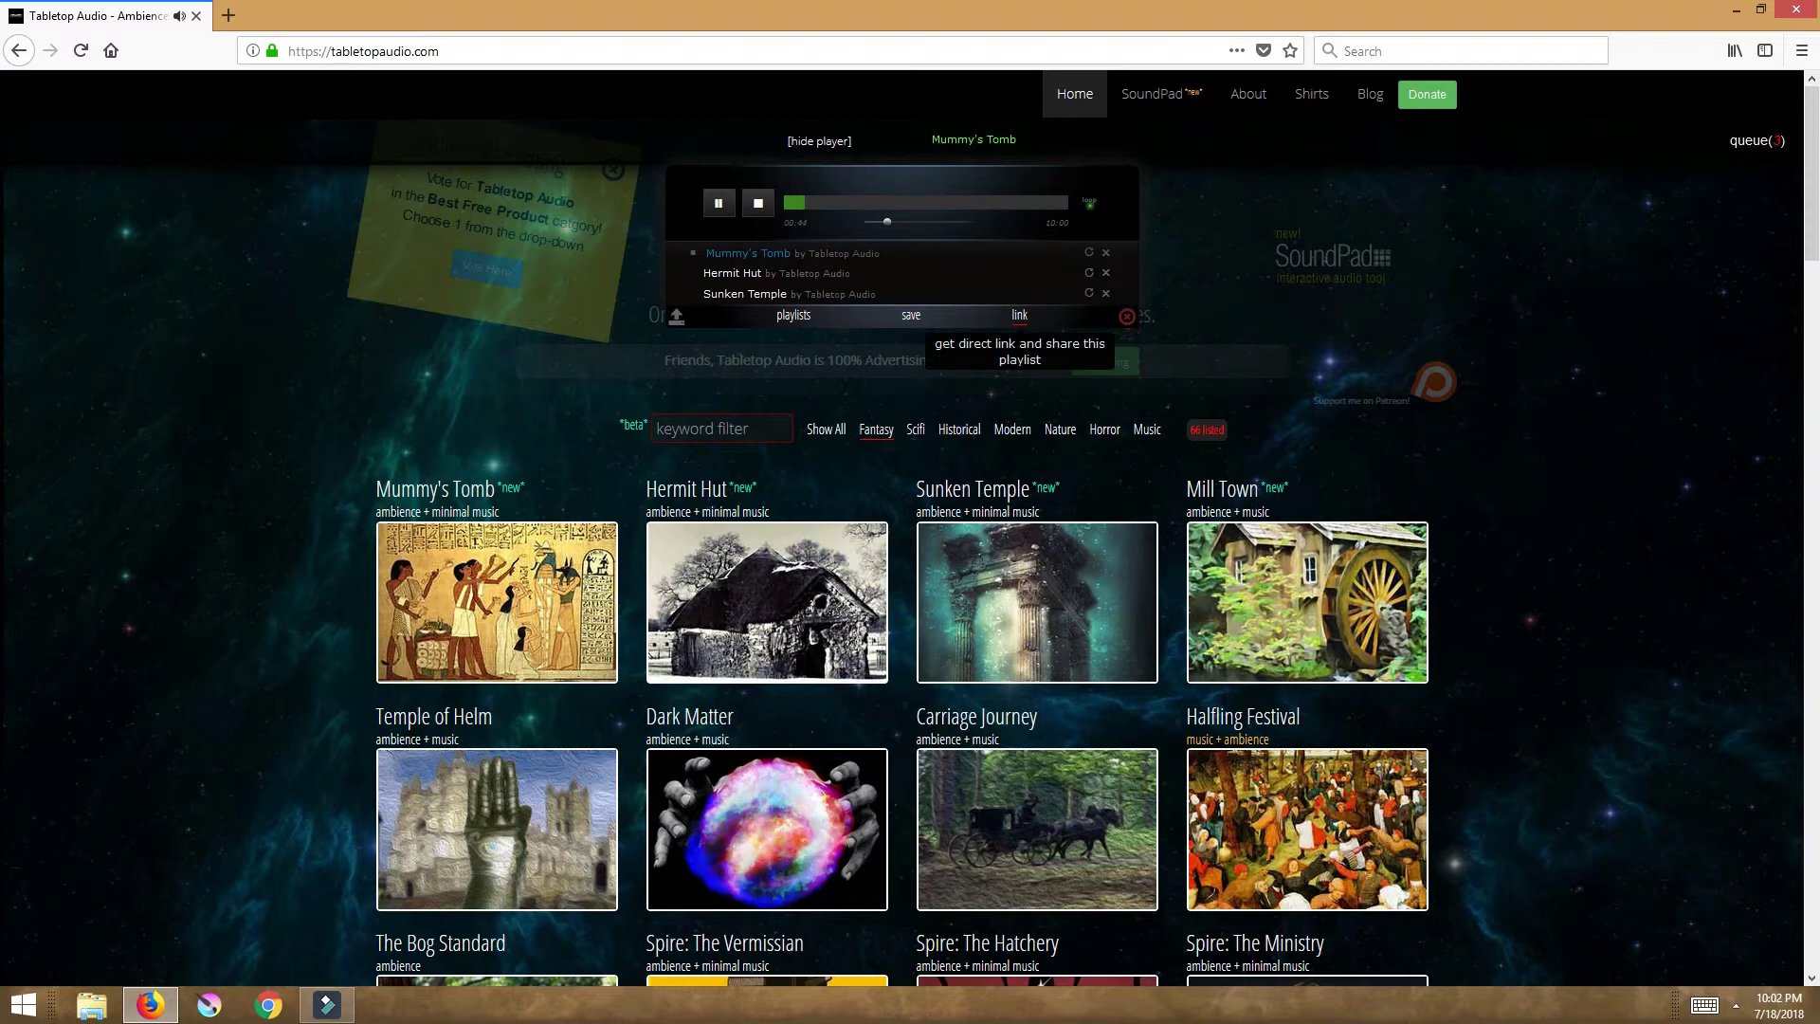
# - Bring up the playlist's direct share link, dismiss it, and clear the whole playlist
pyautogui.click(1019, 314)
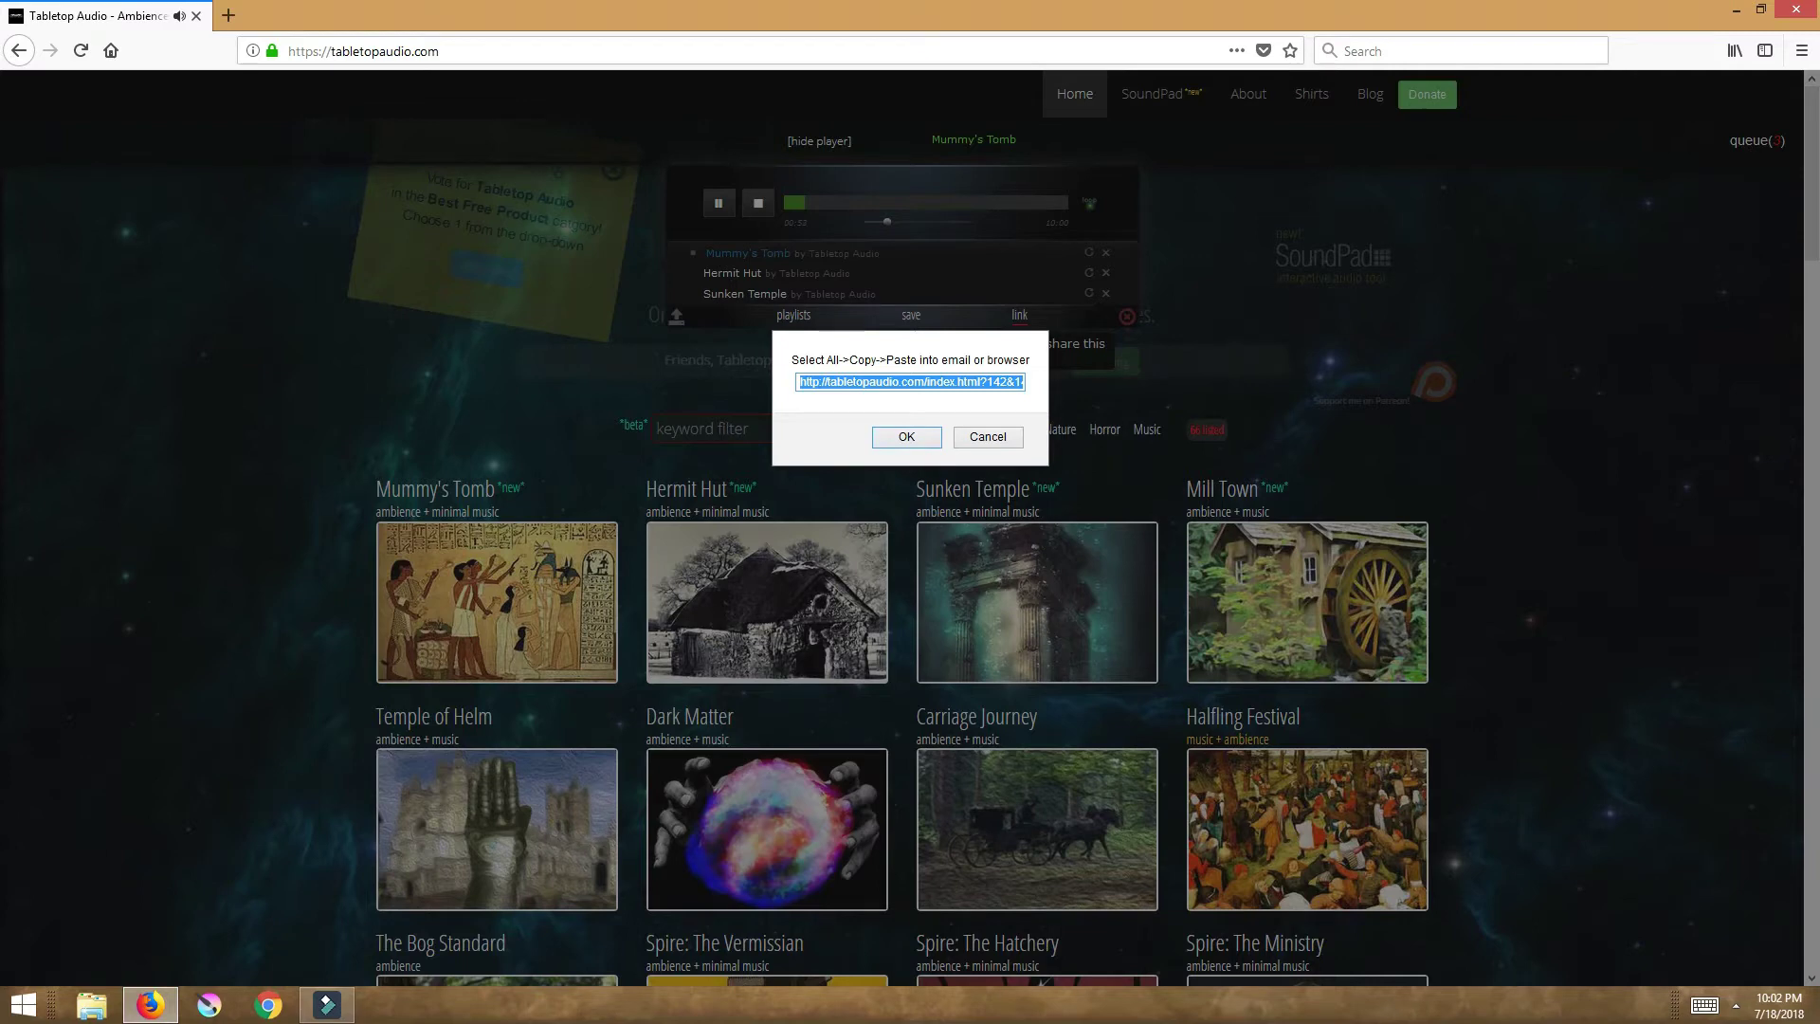
pyautogui.press('Return')
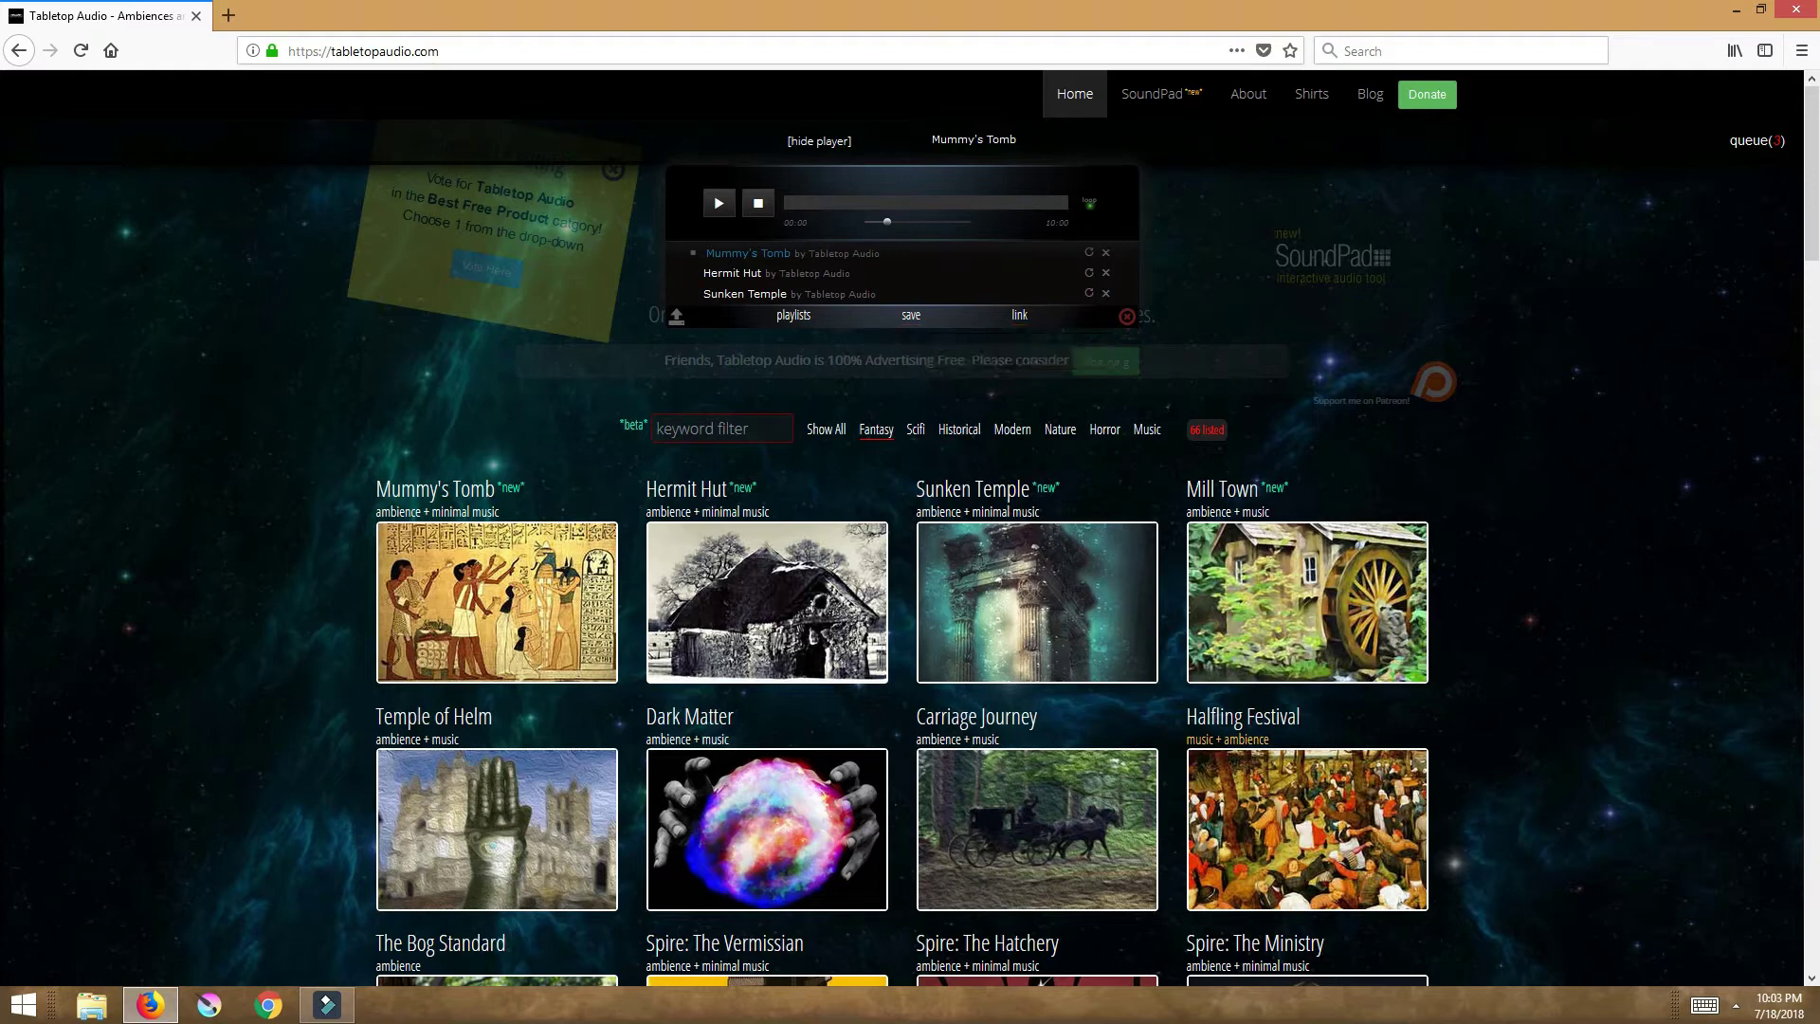
pyautogui.click(1127, 315)
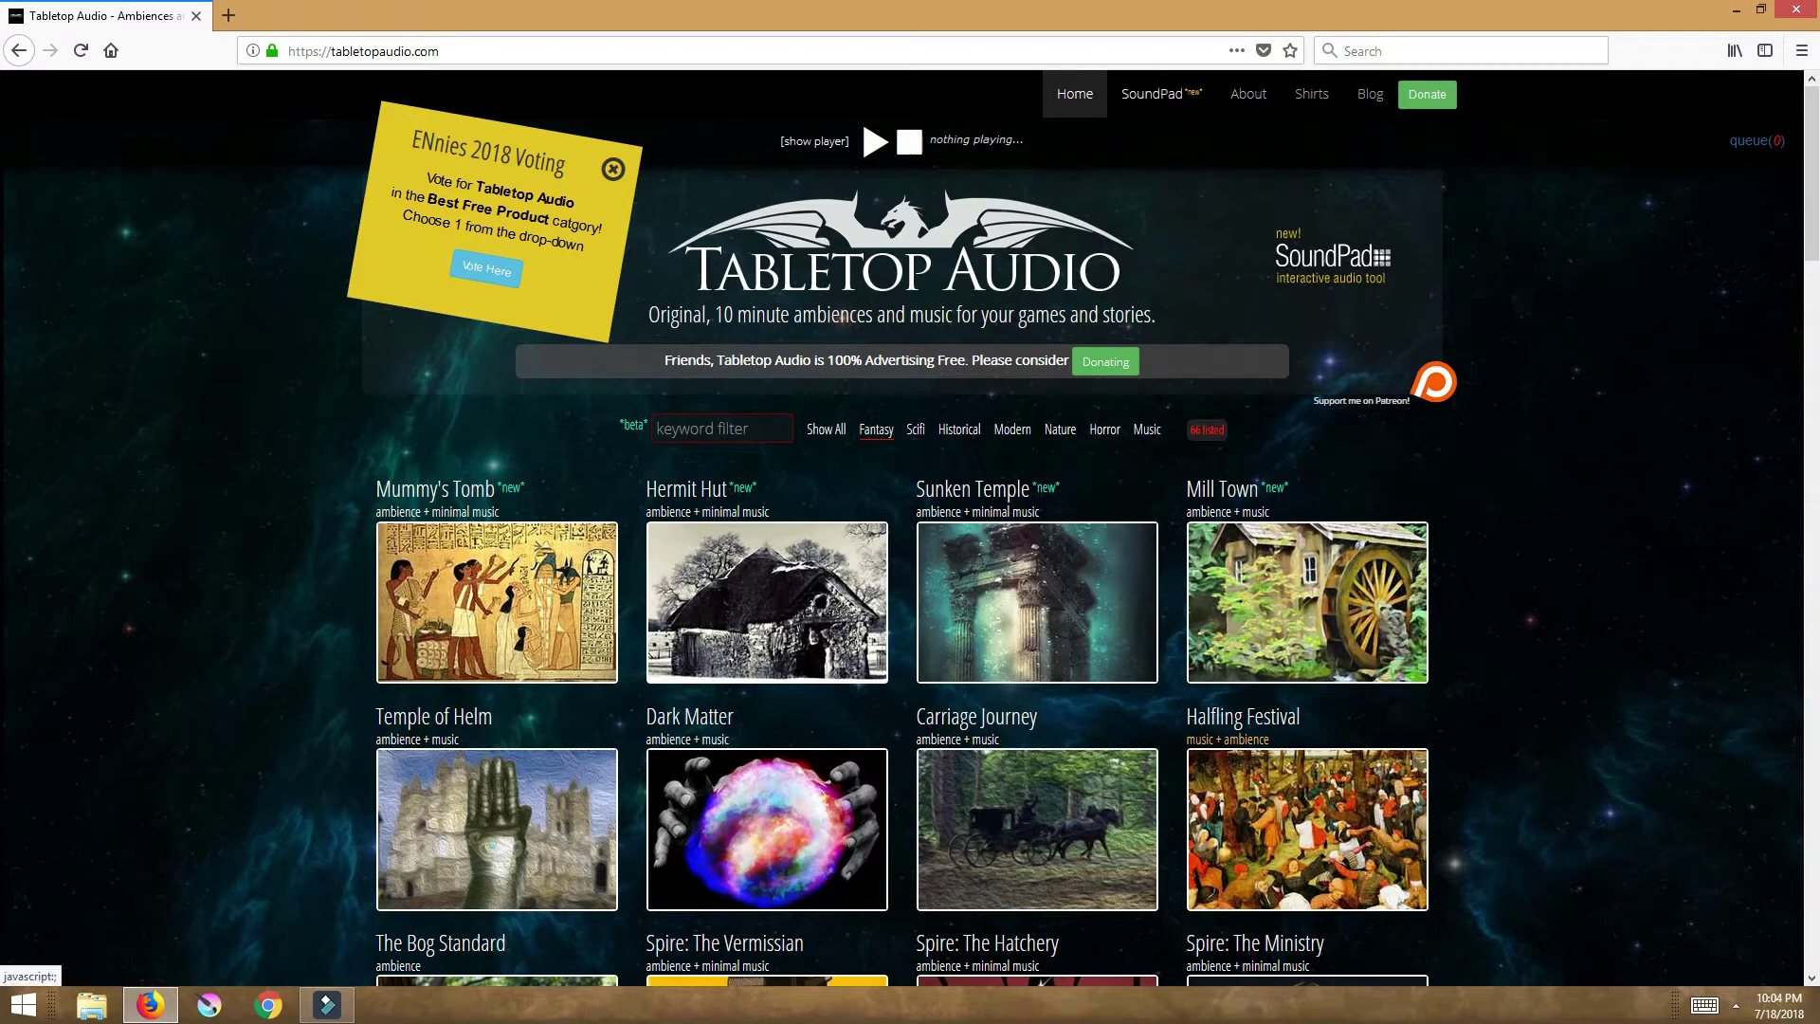
# - Open the True West SoundPad and start its Theme Music
pyautogui.click(1151, 93)
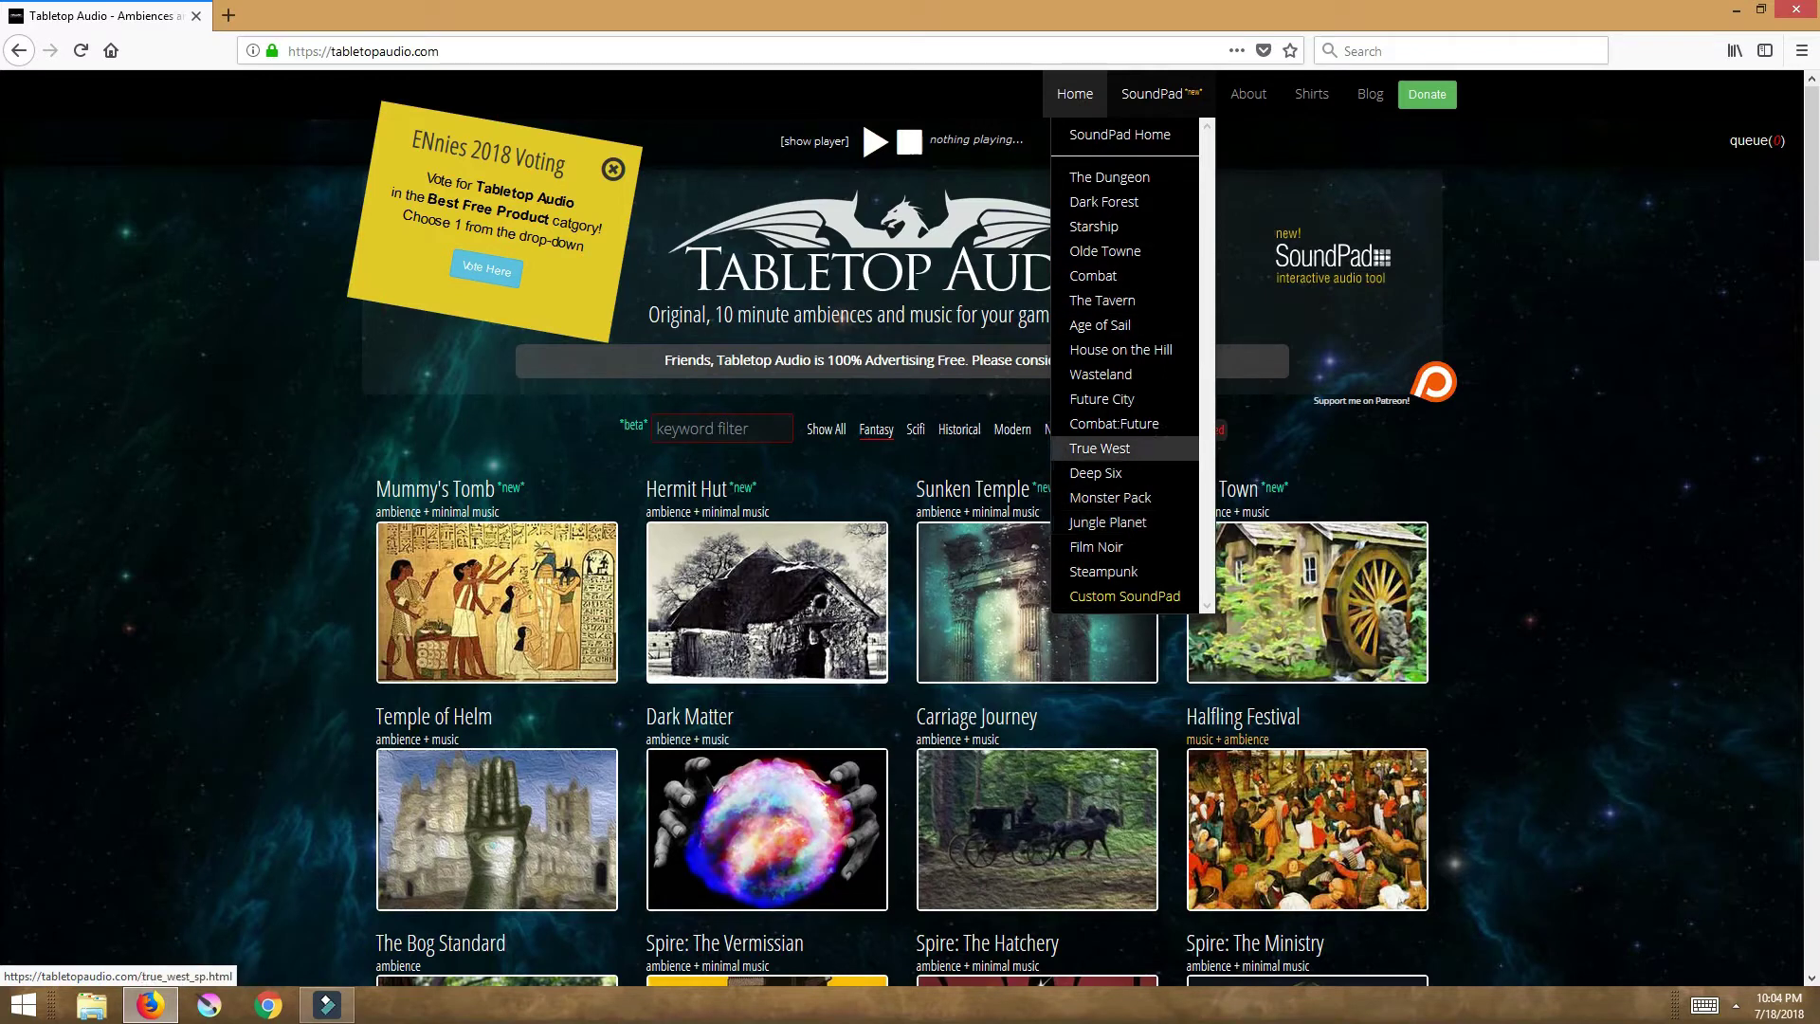
pyautogui.click(1100, 448)
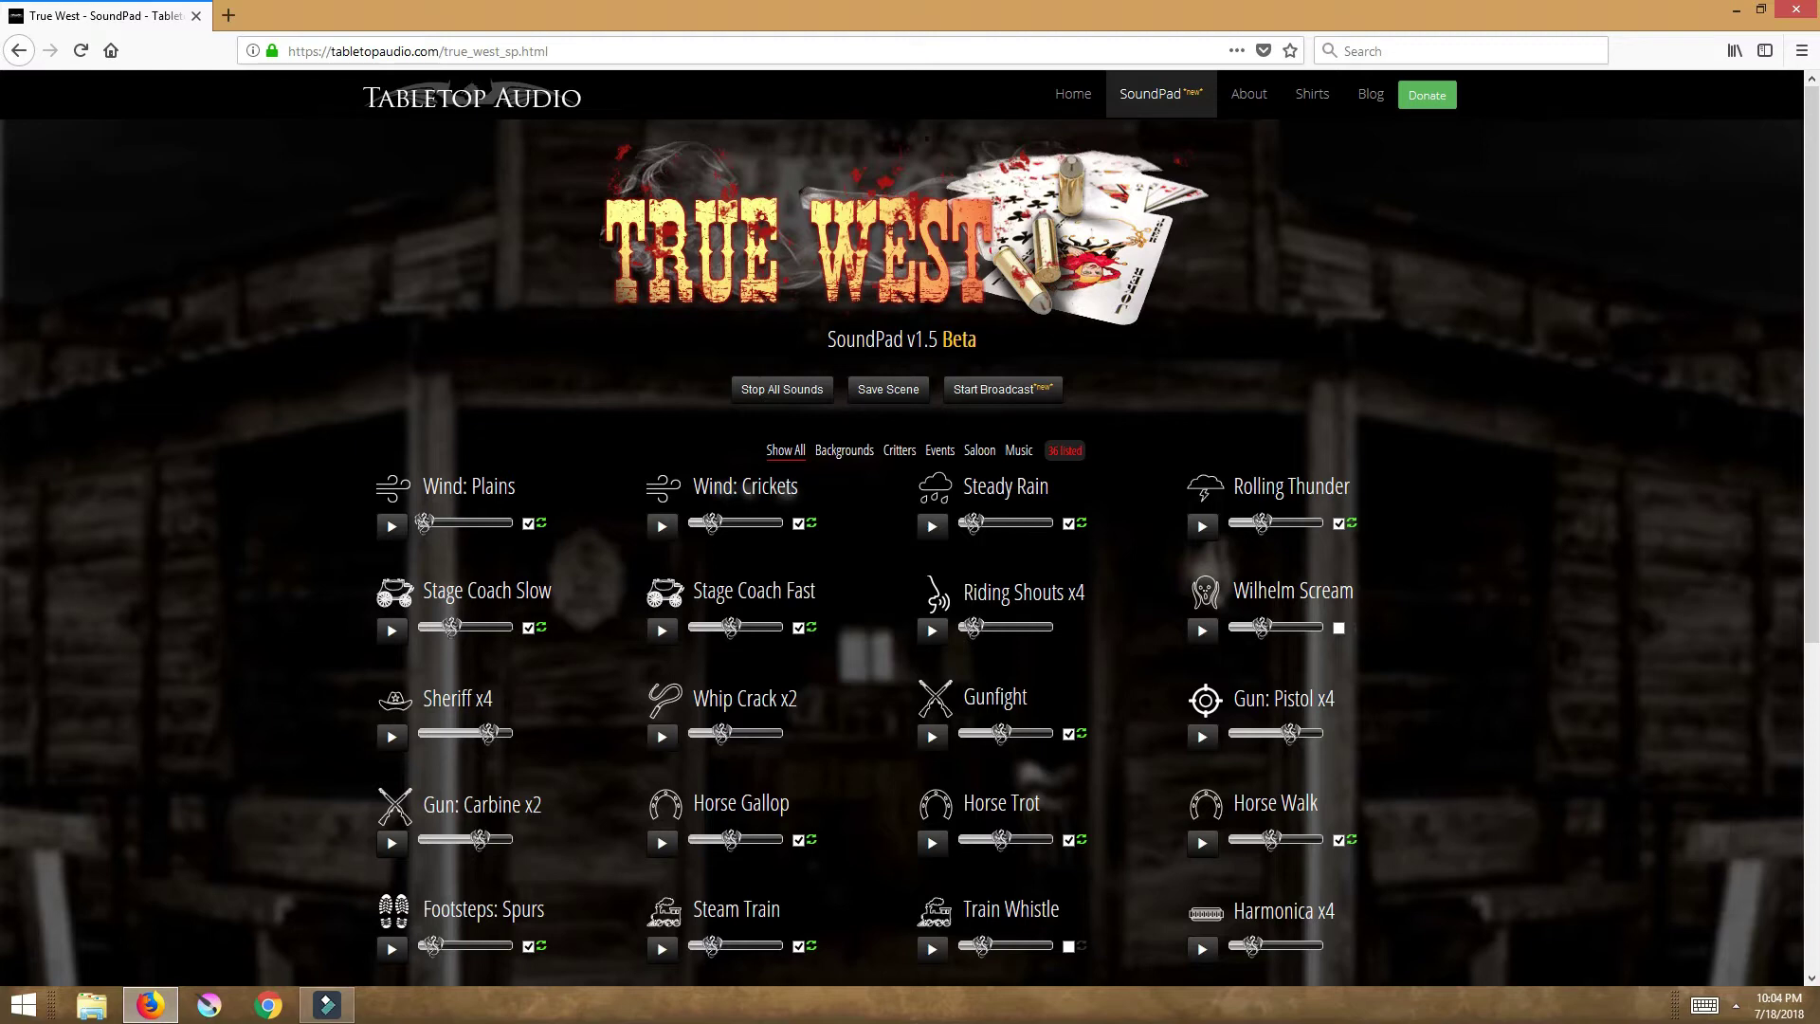
pyautogui.scroll(-3, 660, 444)
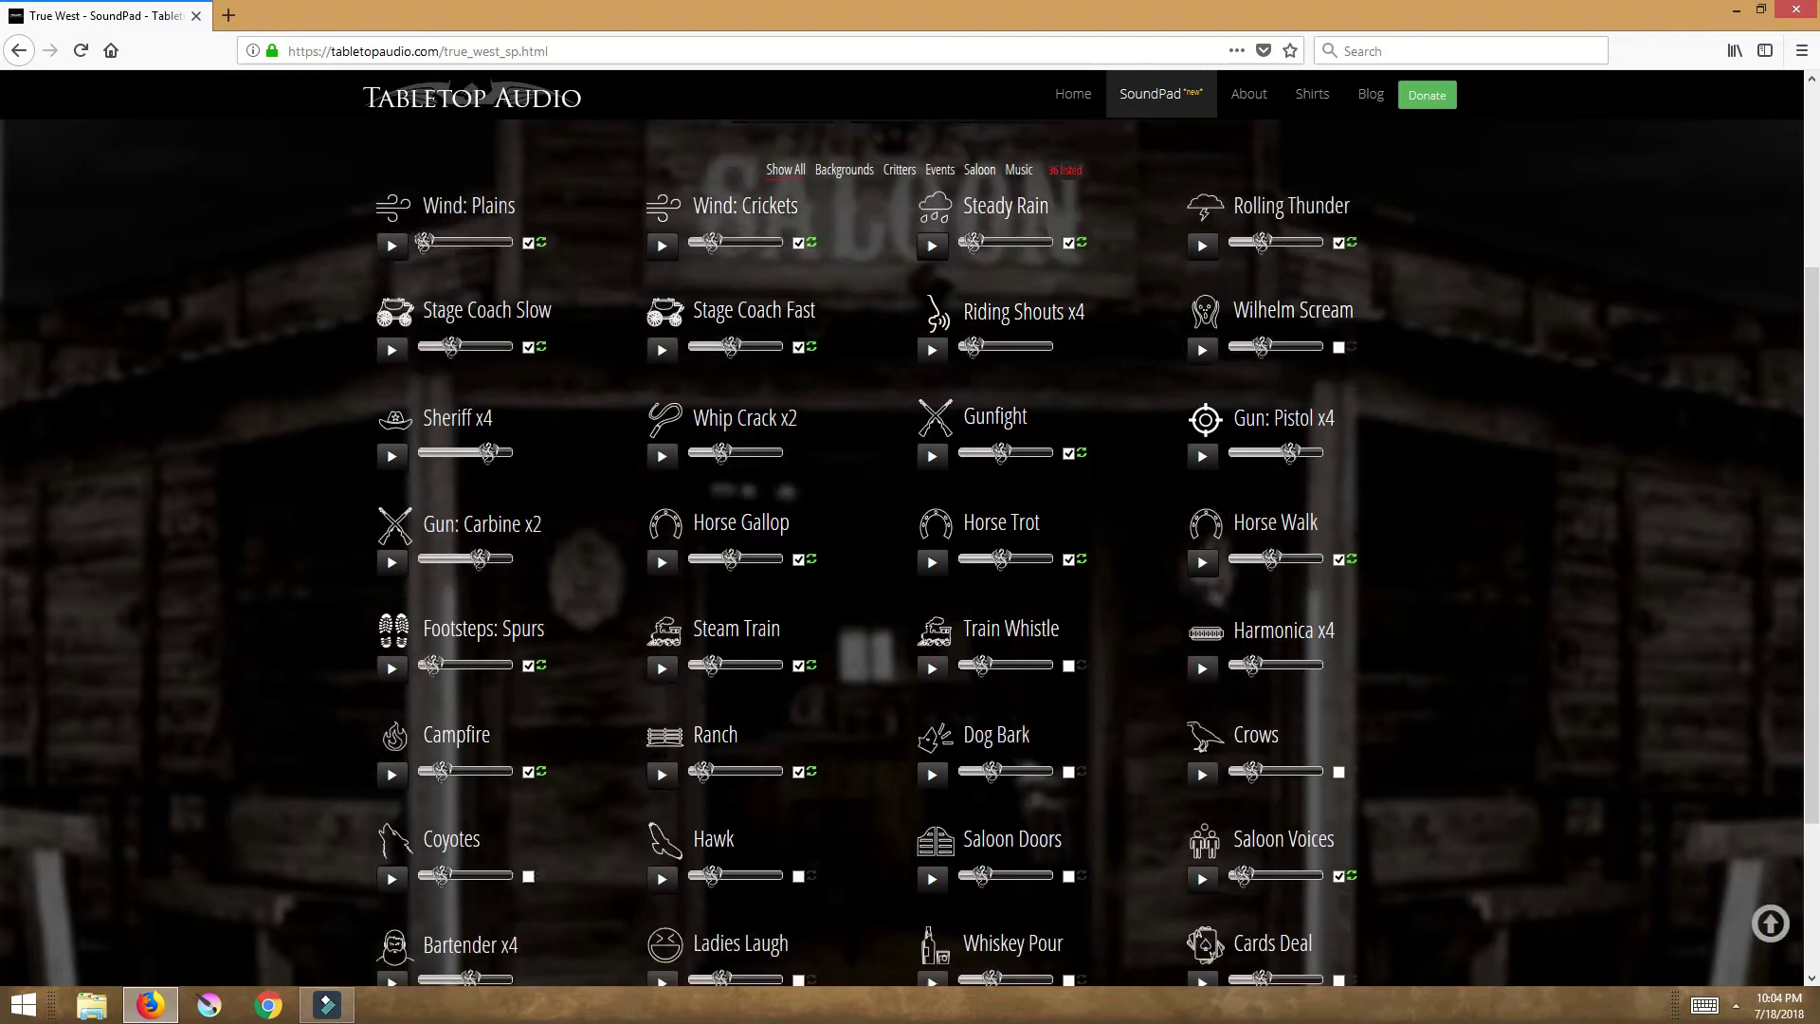
pyautogui.scroll(-3, 659, 443)
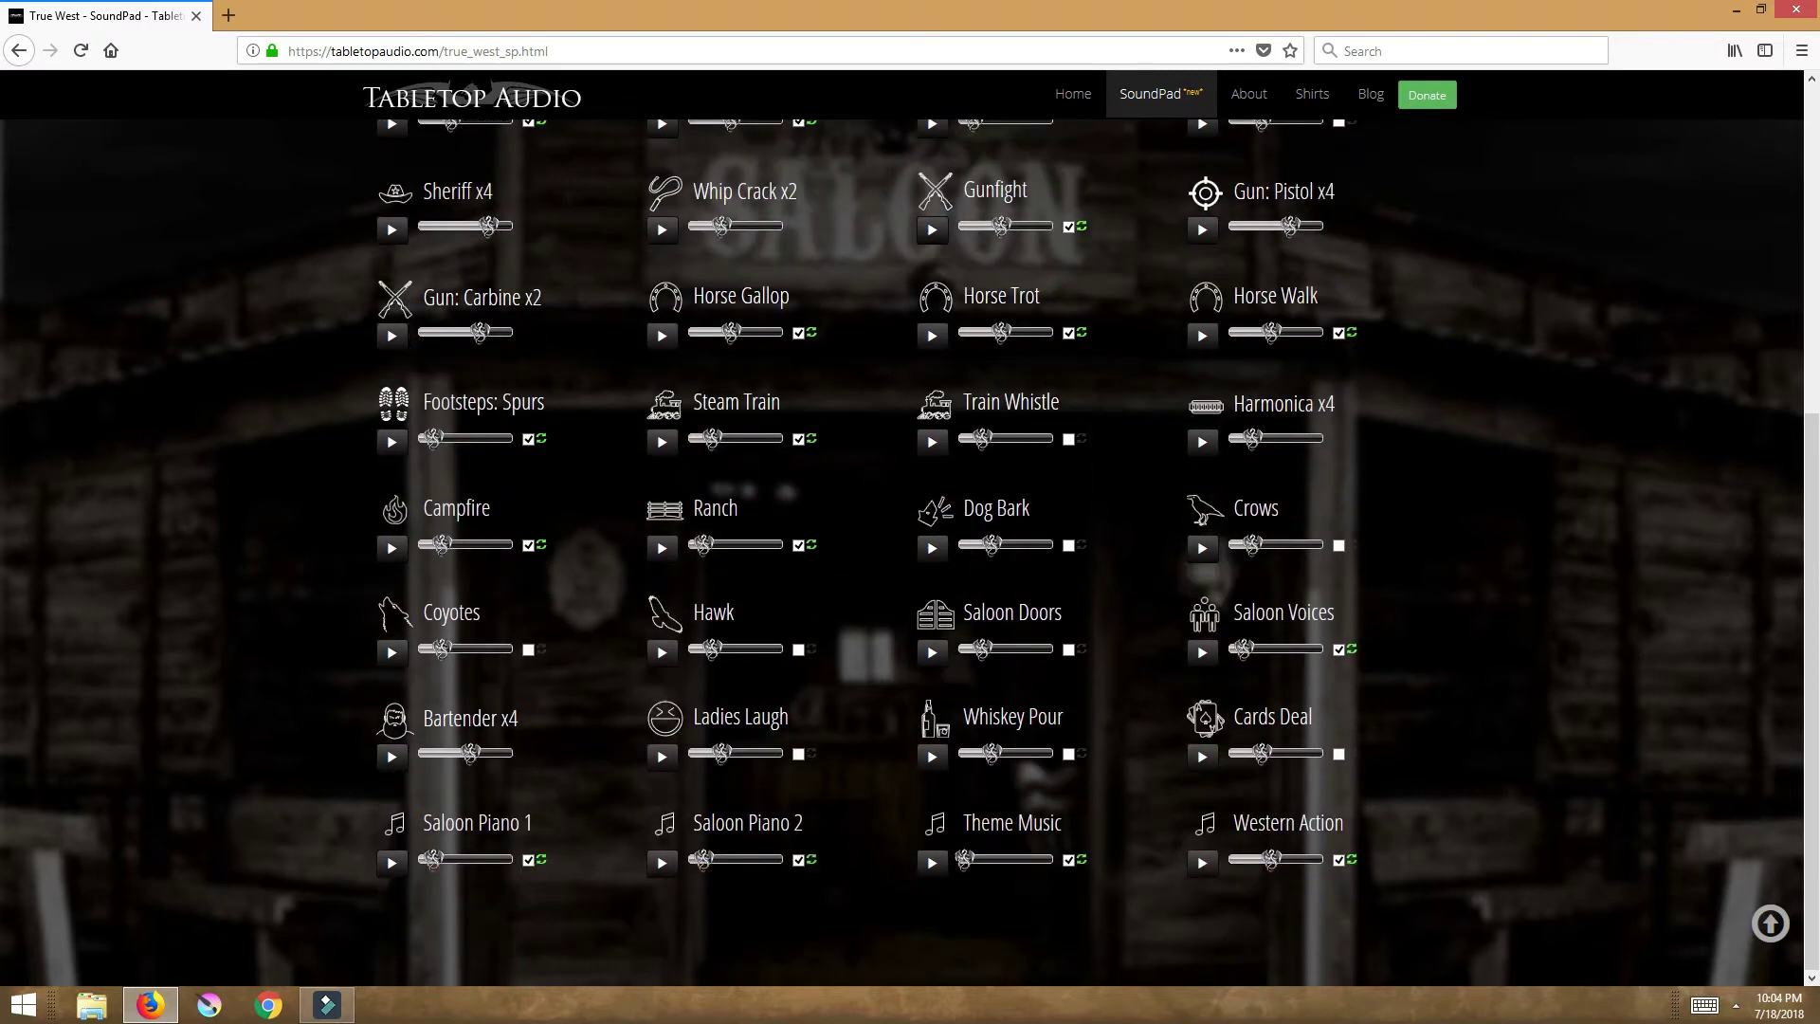
pyautogui.click(931, 861)
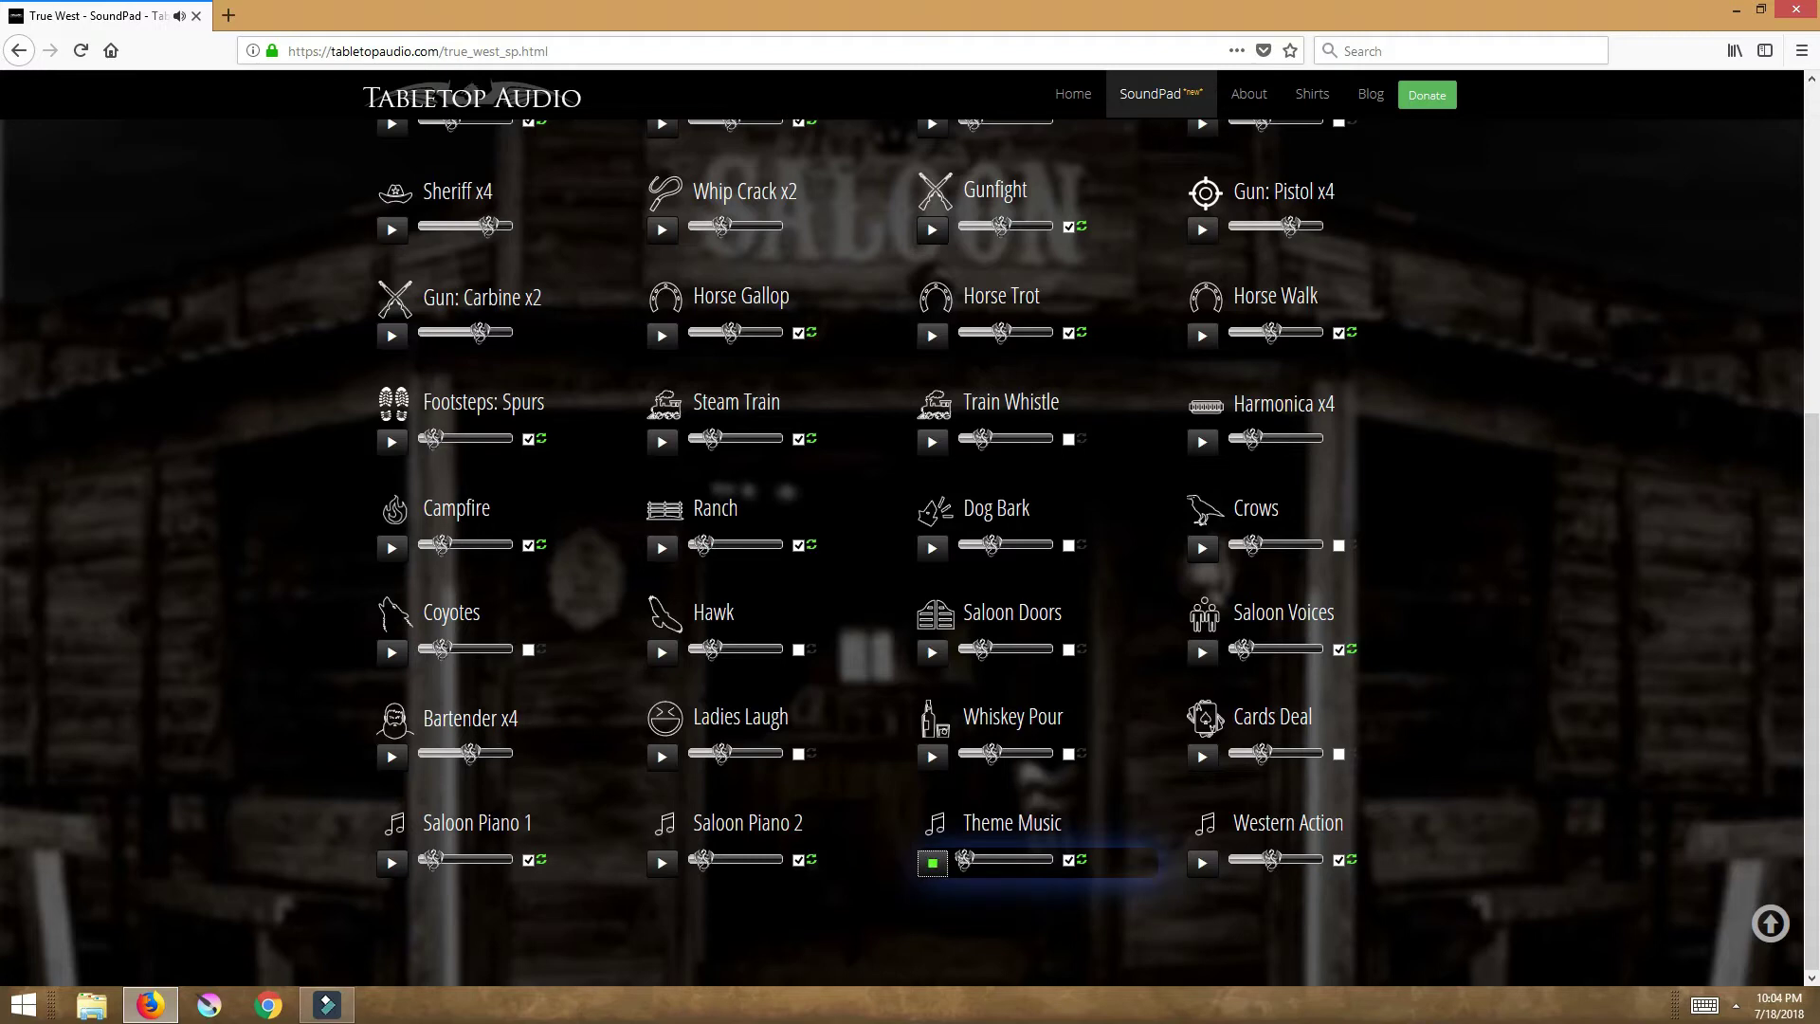
# - Preview the Rolling Thunder sound over the theme music and stop it again
pyautogui.scroll(2, 910, 550)
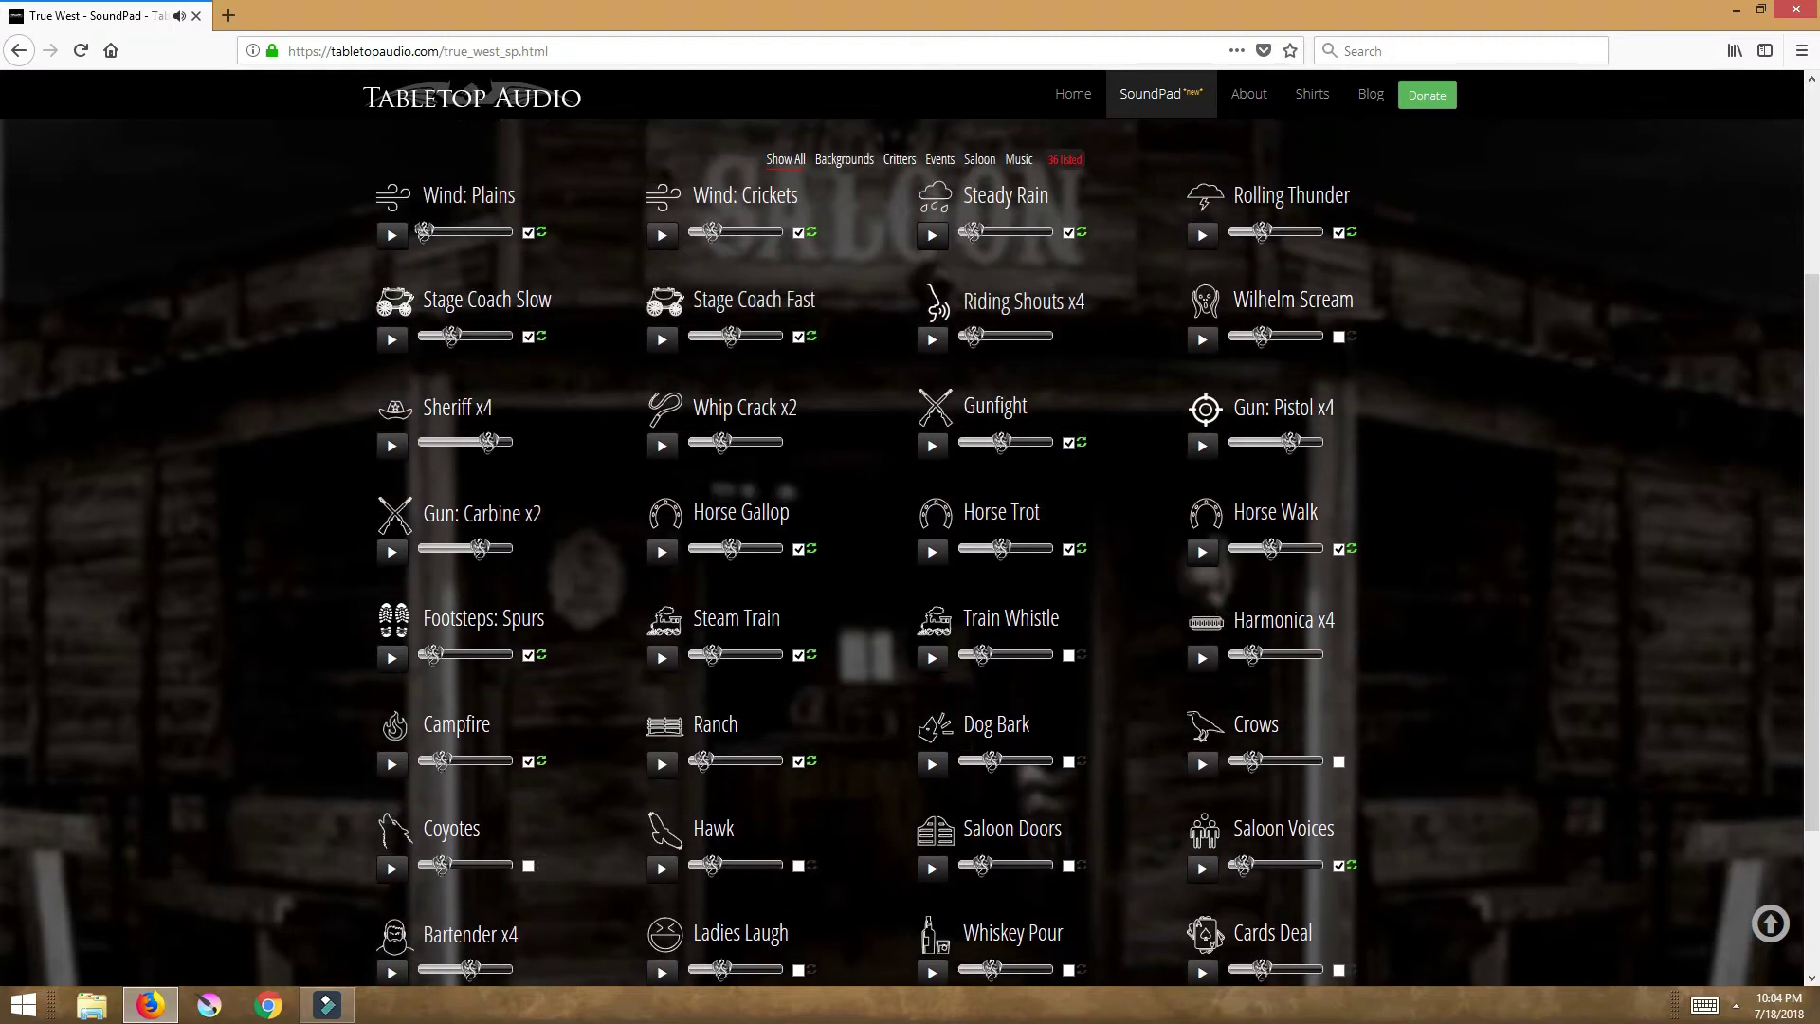
pyautogui.click(1202, 235)
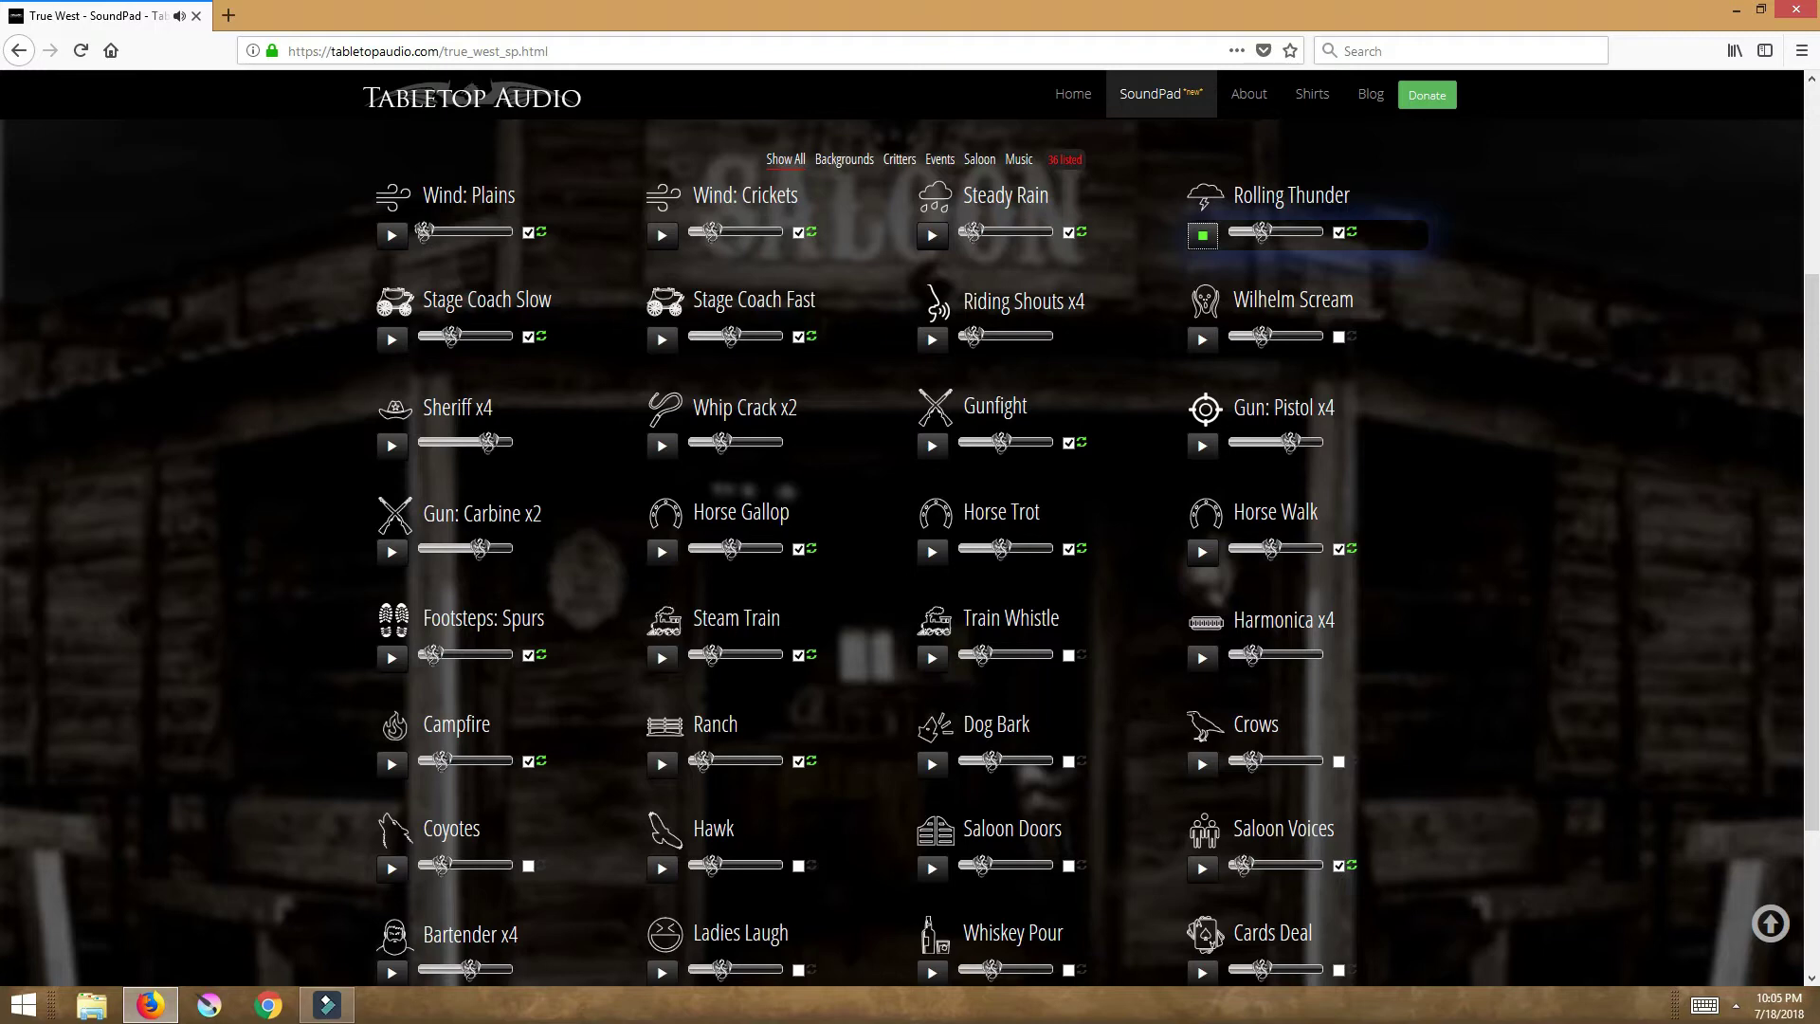
pyautogui.press('space')
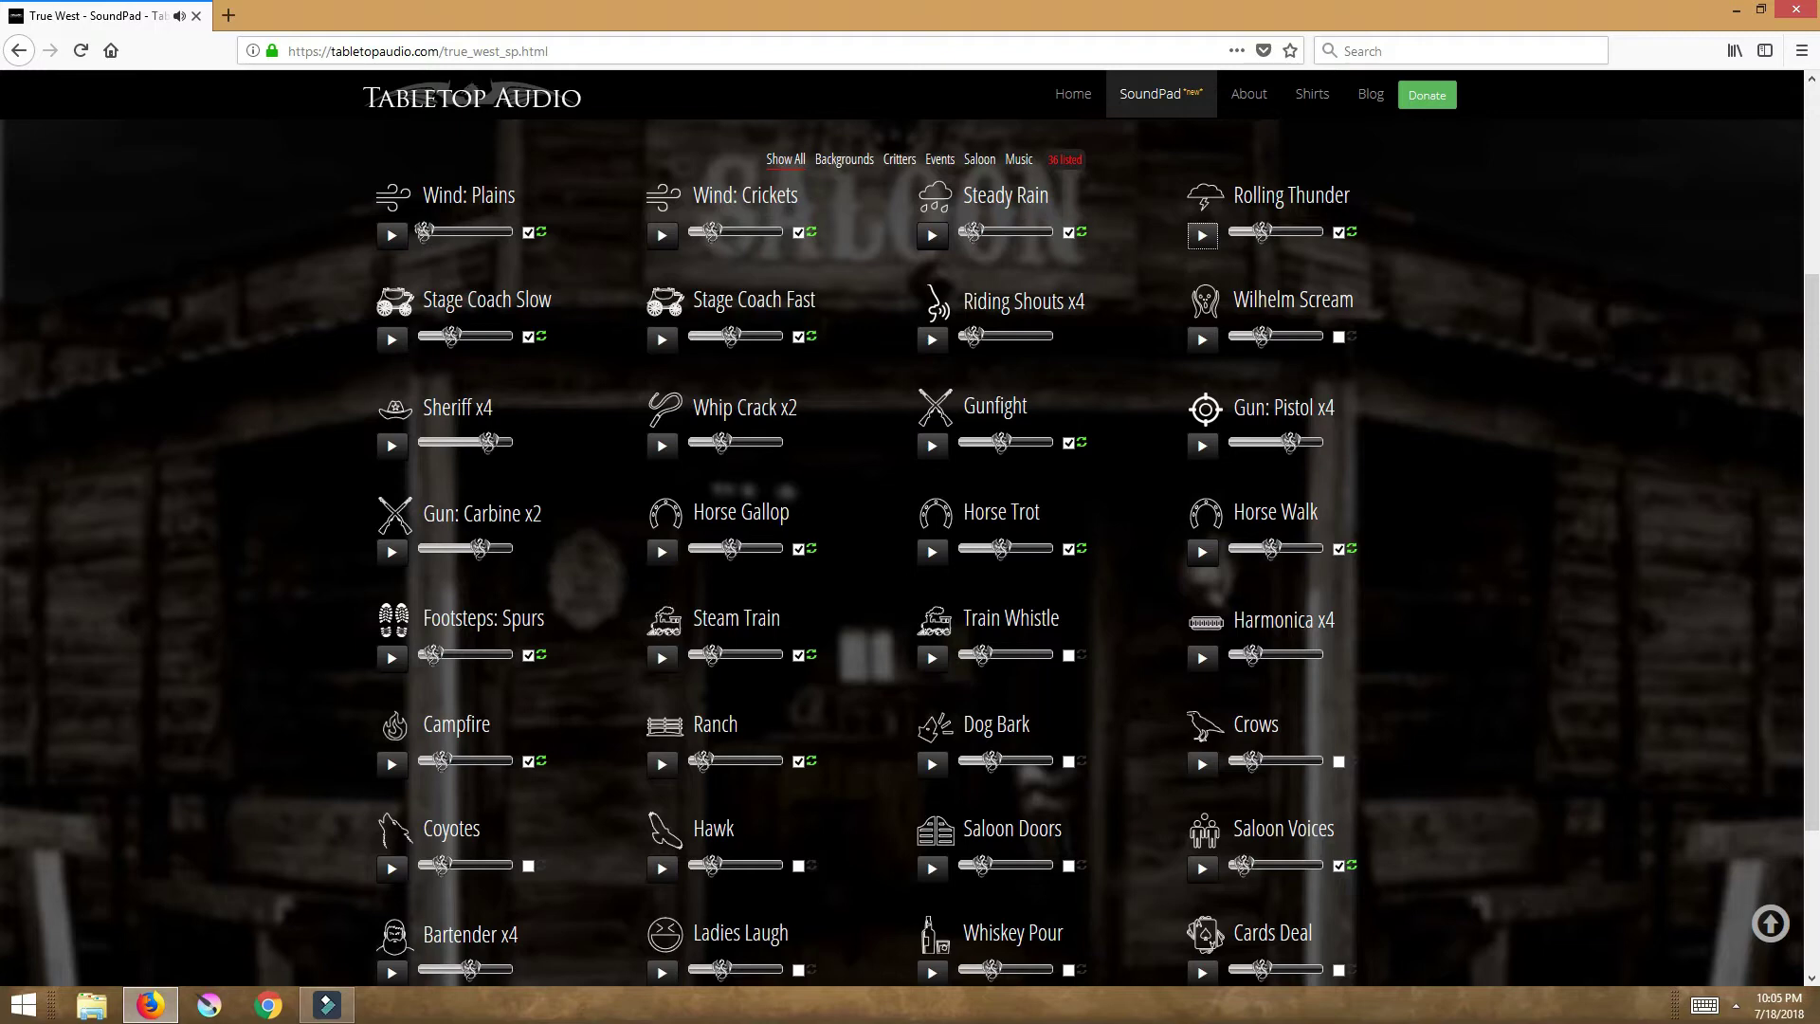
# - Start the Campfire sound and play the Hawk sound once
pyautogui.scroll(-1, 909, 550)
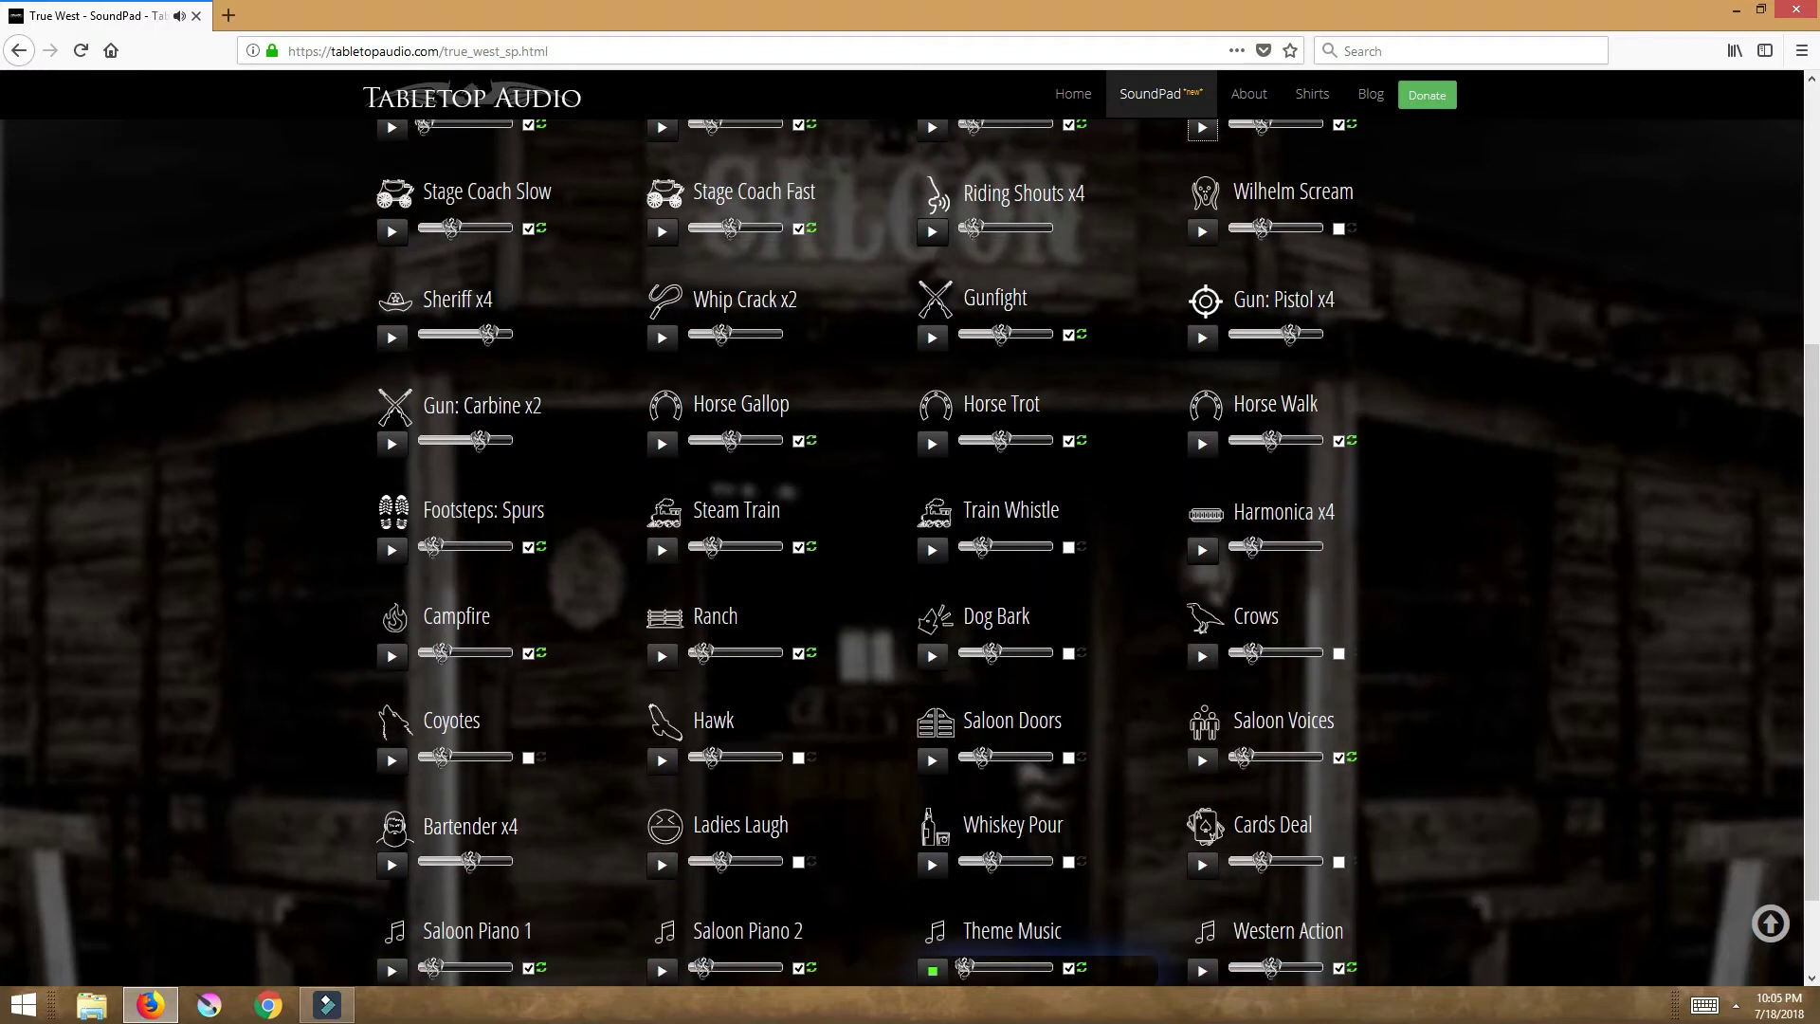
pyautogui.click(392, 655)
pyautogui.scroll(-1, 909, 550)
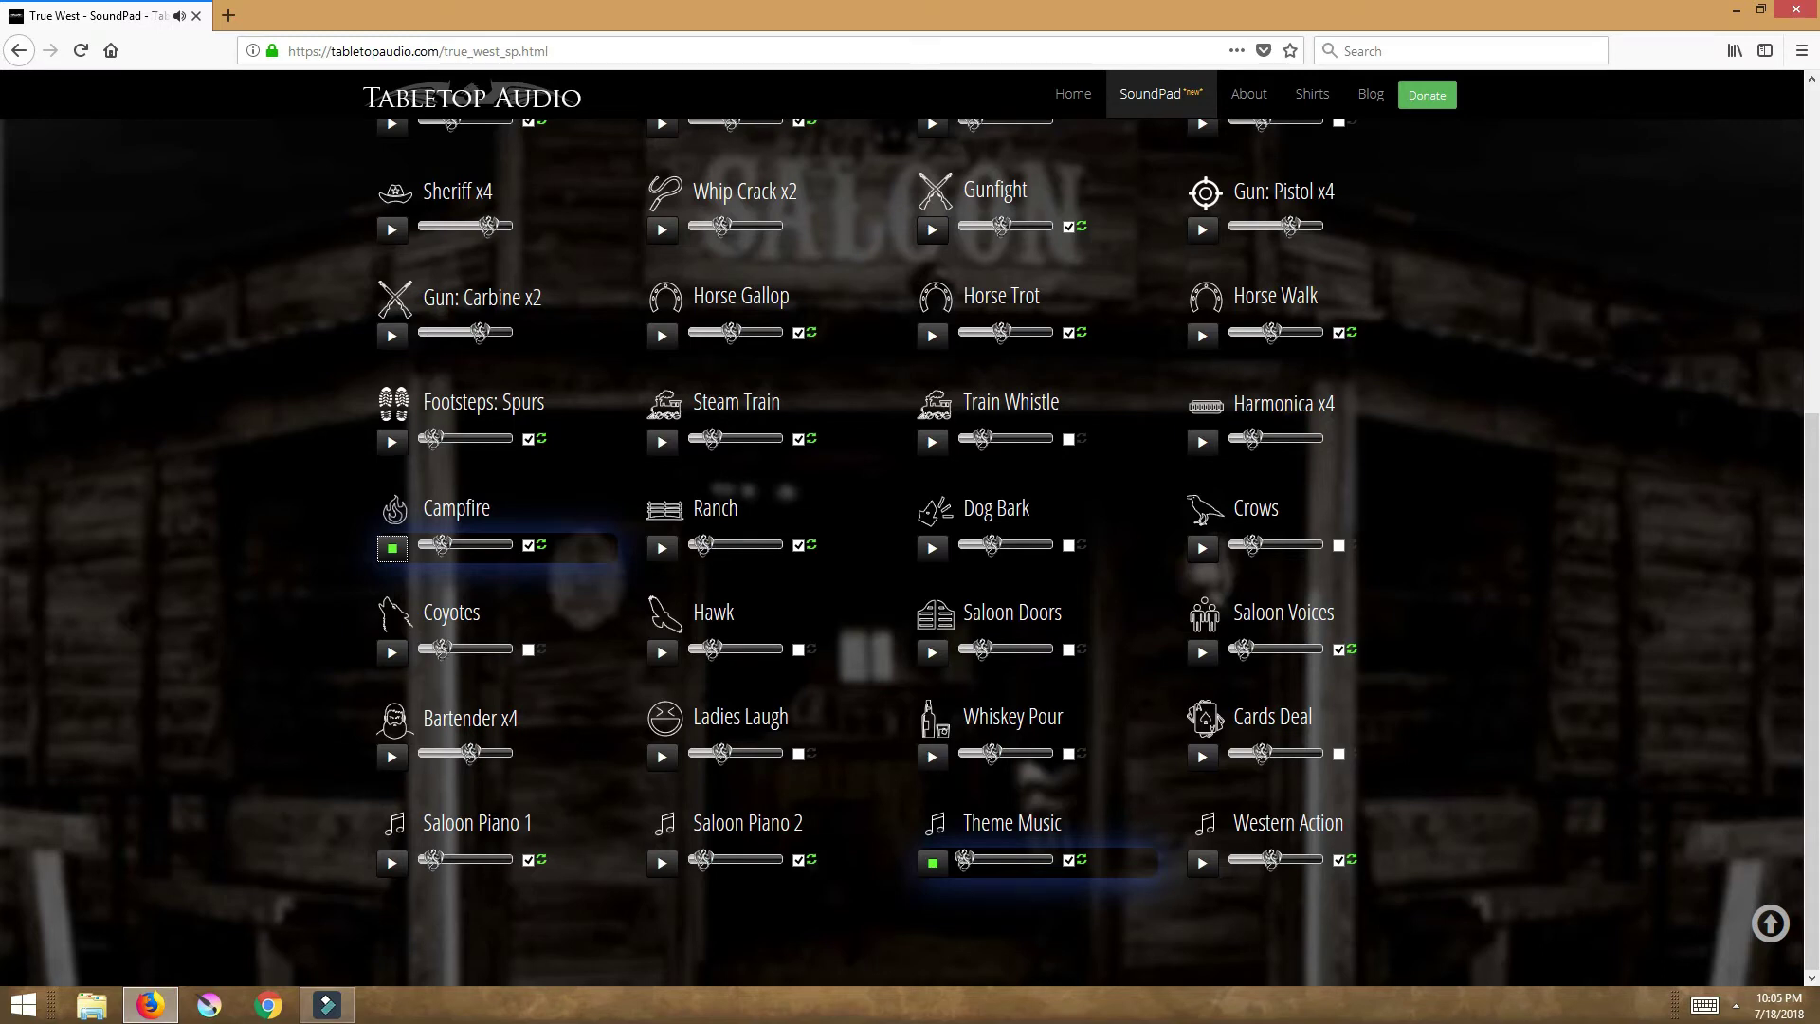
pyautogui.click(662, 652)
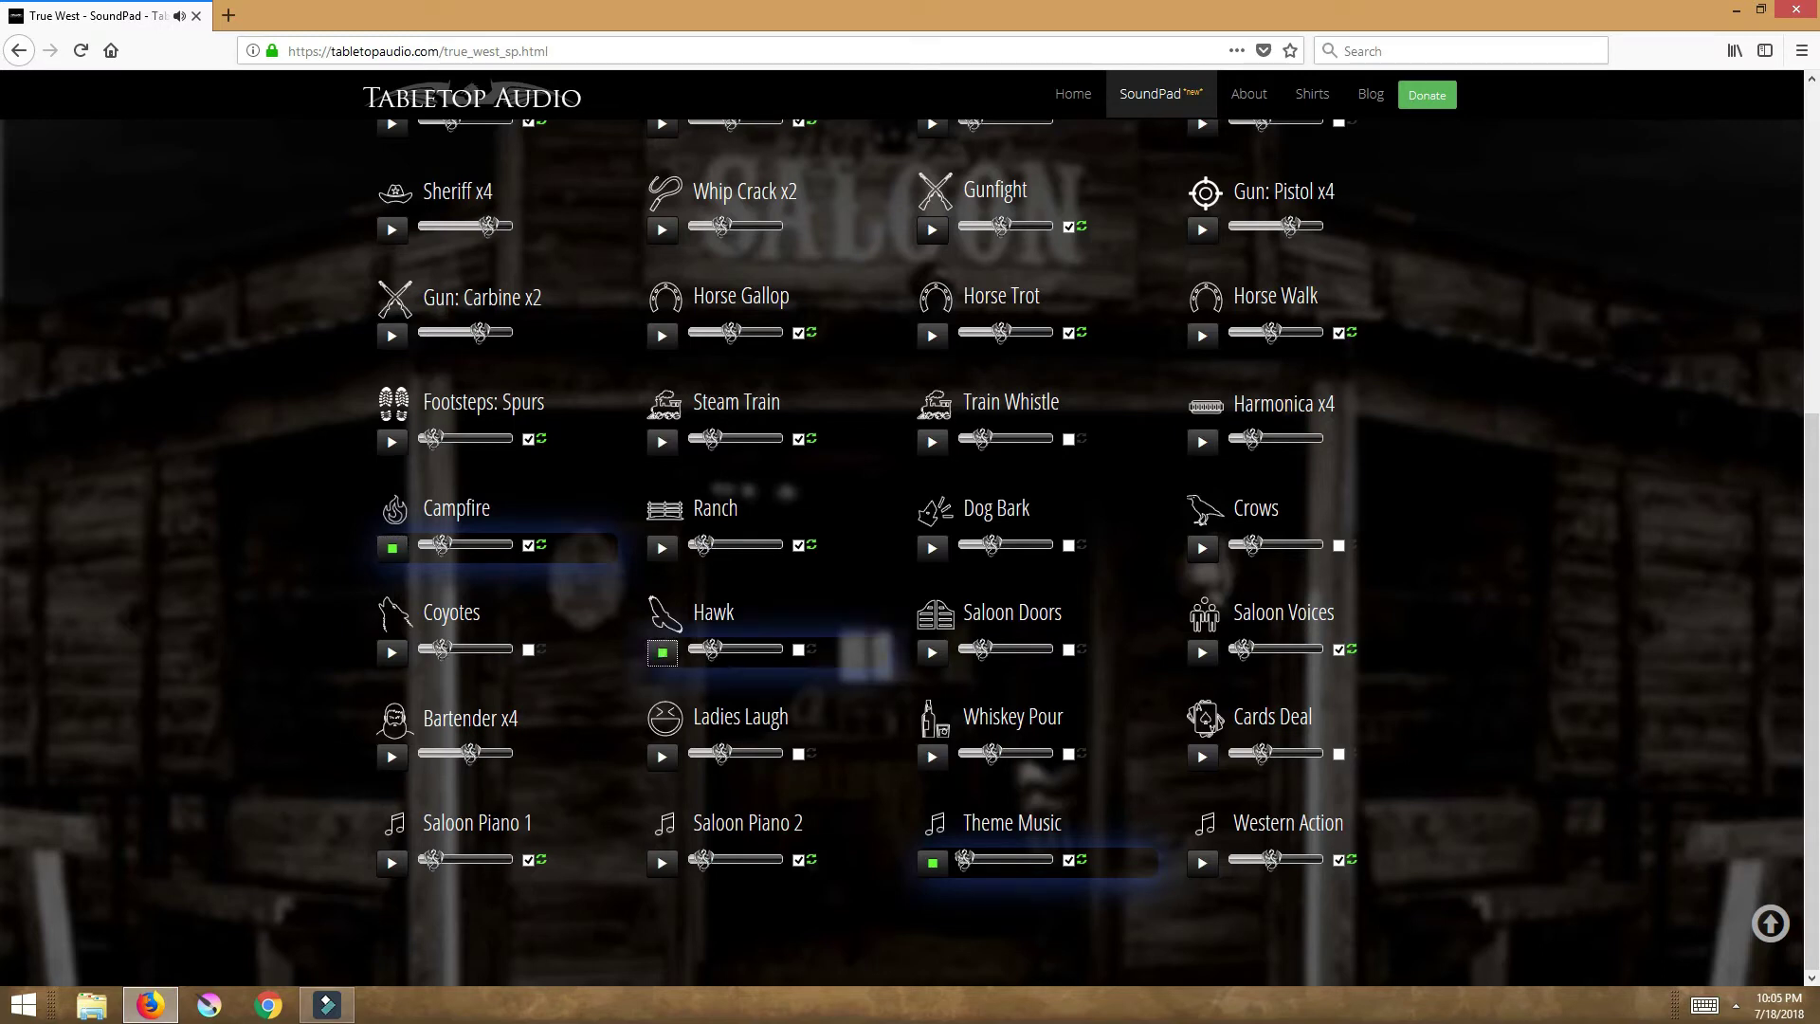
# - Switch looping on and off for Hawk and Coyotes, and try lowering the Coyotes volume slightly
pyautogui.click(799, 650)
pyautogui.click(799, 650)
pyautogui.click(528, 650)
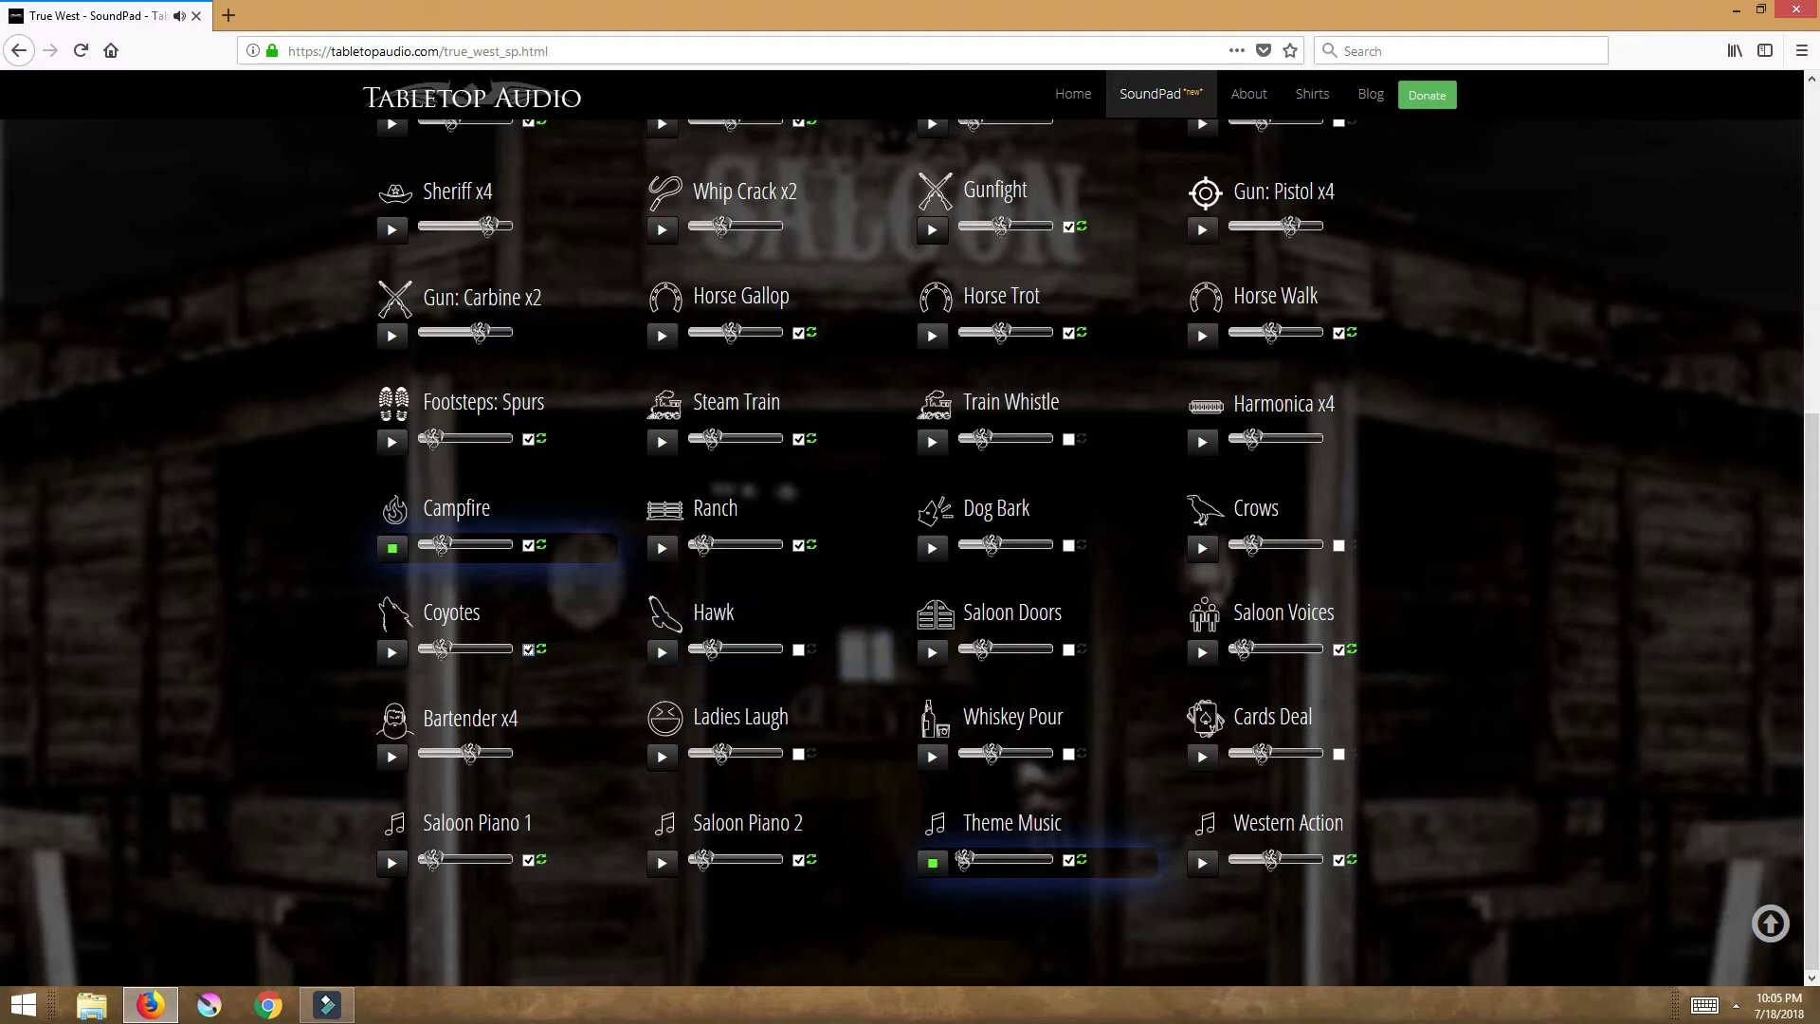
pyautogui.moveTo(439, 648)
pyautogui.mouseDown()
pyautogui.moveTo(495, 648)
pyautogui.moveTo(428, 648)
pyautogui.mouseUp()
pyautogui.click(528, 649)
# - Play a Bartender x4 sound, and preview the Wind: Plains background before stopping it
pyautogui.click(391, 756)
pyautogui.scroll(3, 910, 545)
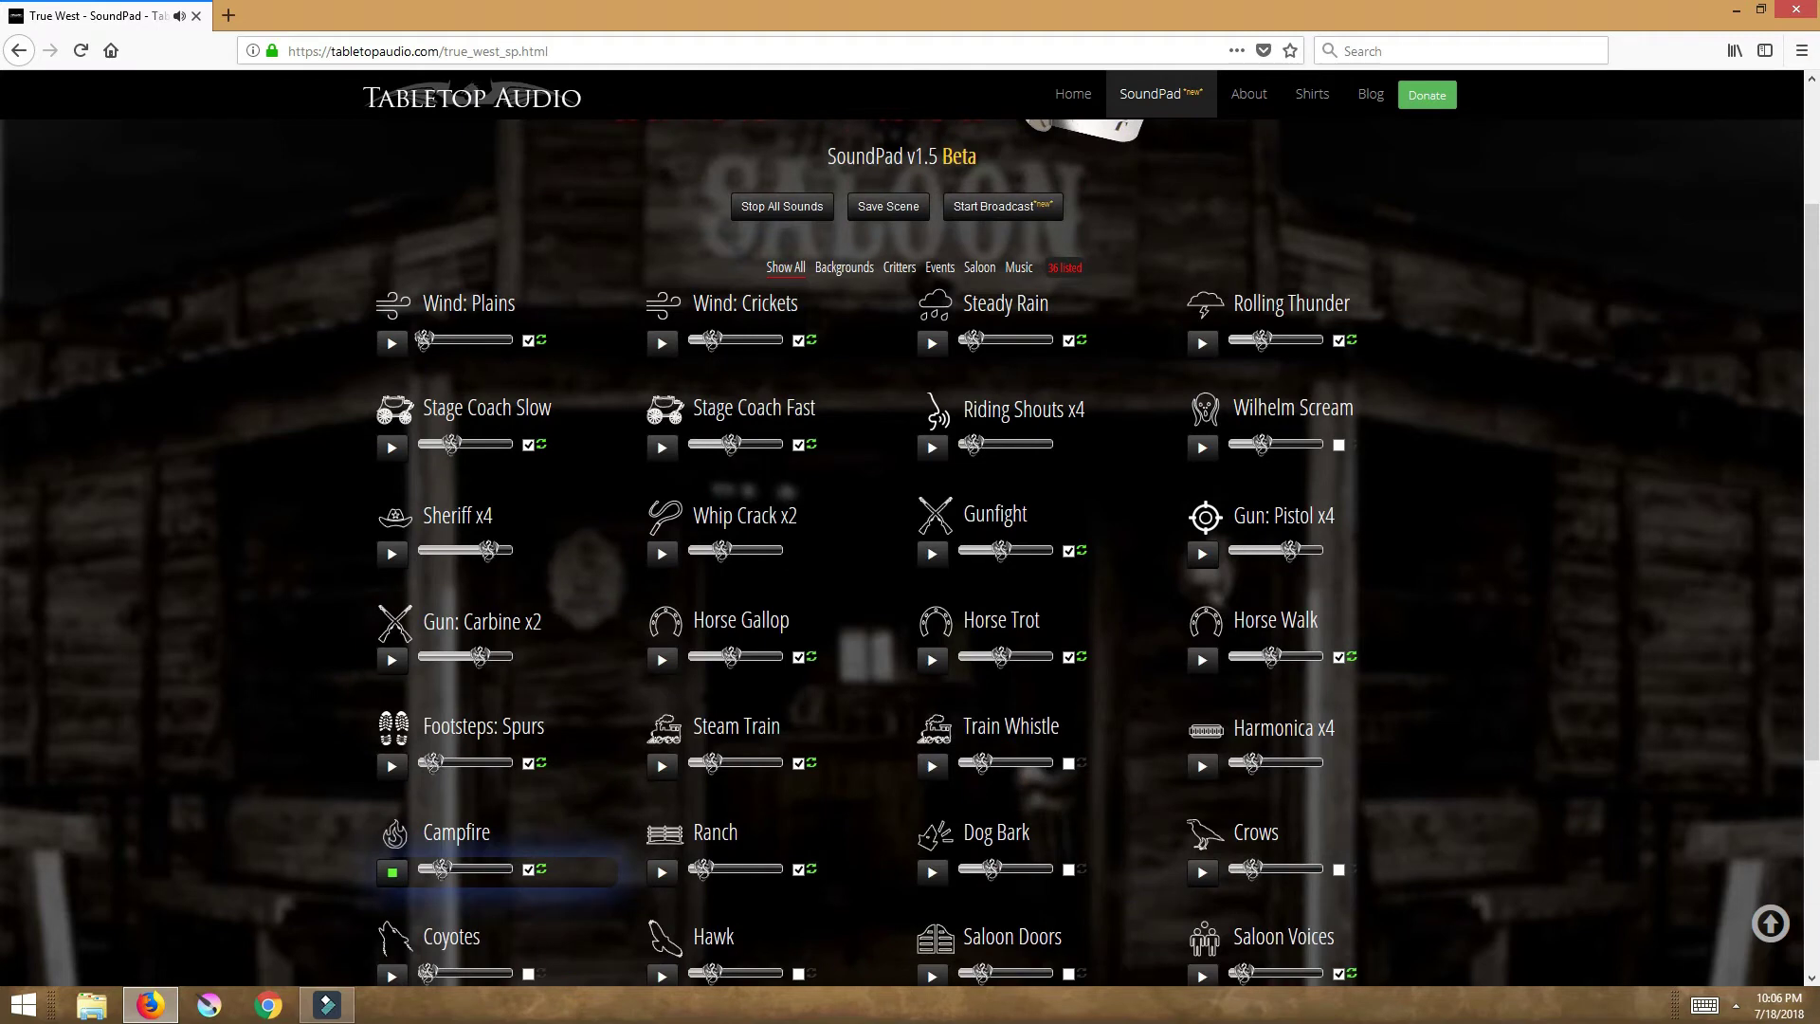
pyautogui.click(392, 343)
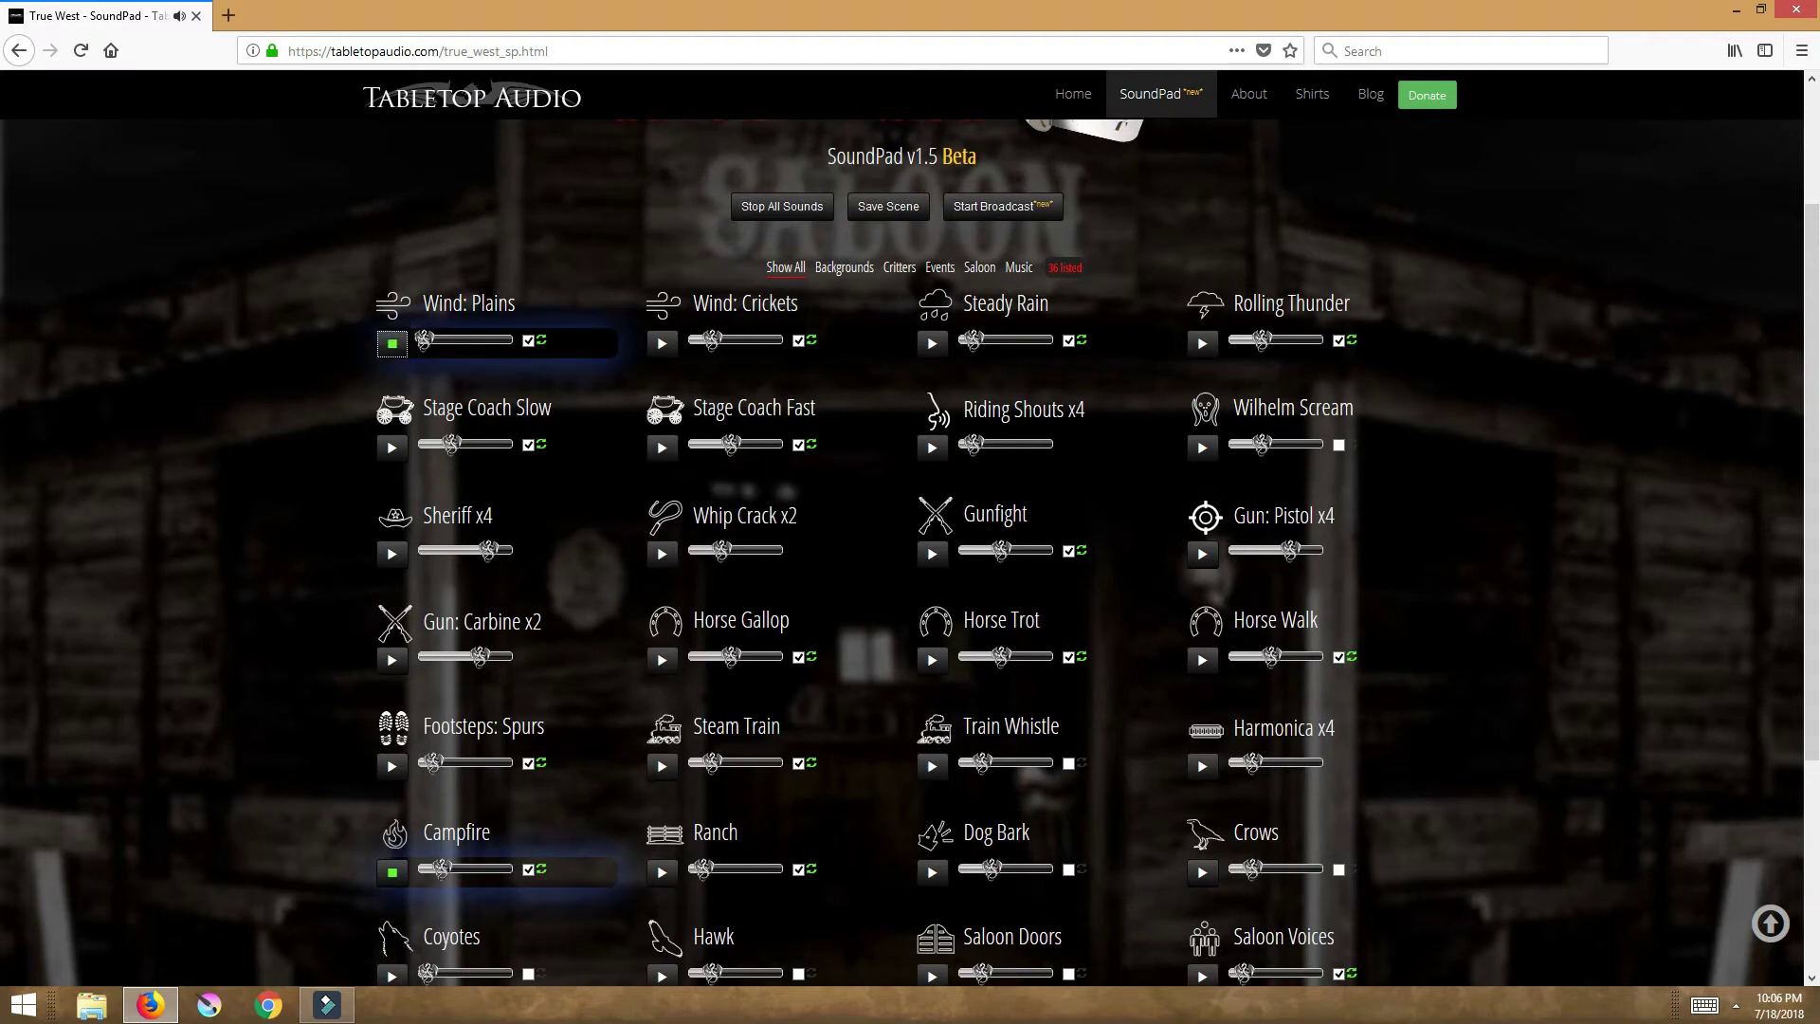
pyautogui.press('space')
# - Start the Wind: Crickets background, and play Rolling Thunder briefly before stopping it
pyautogui.click(662, 343)
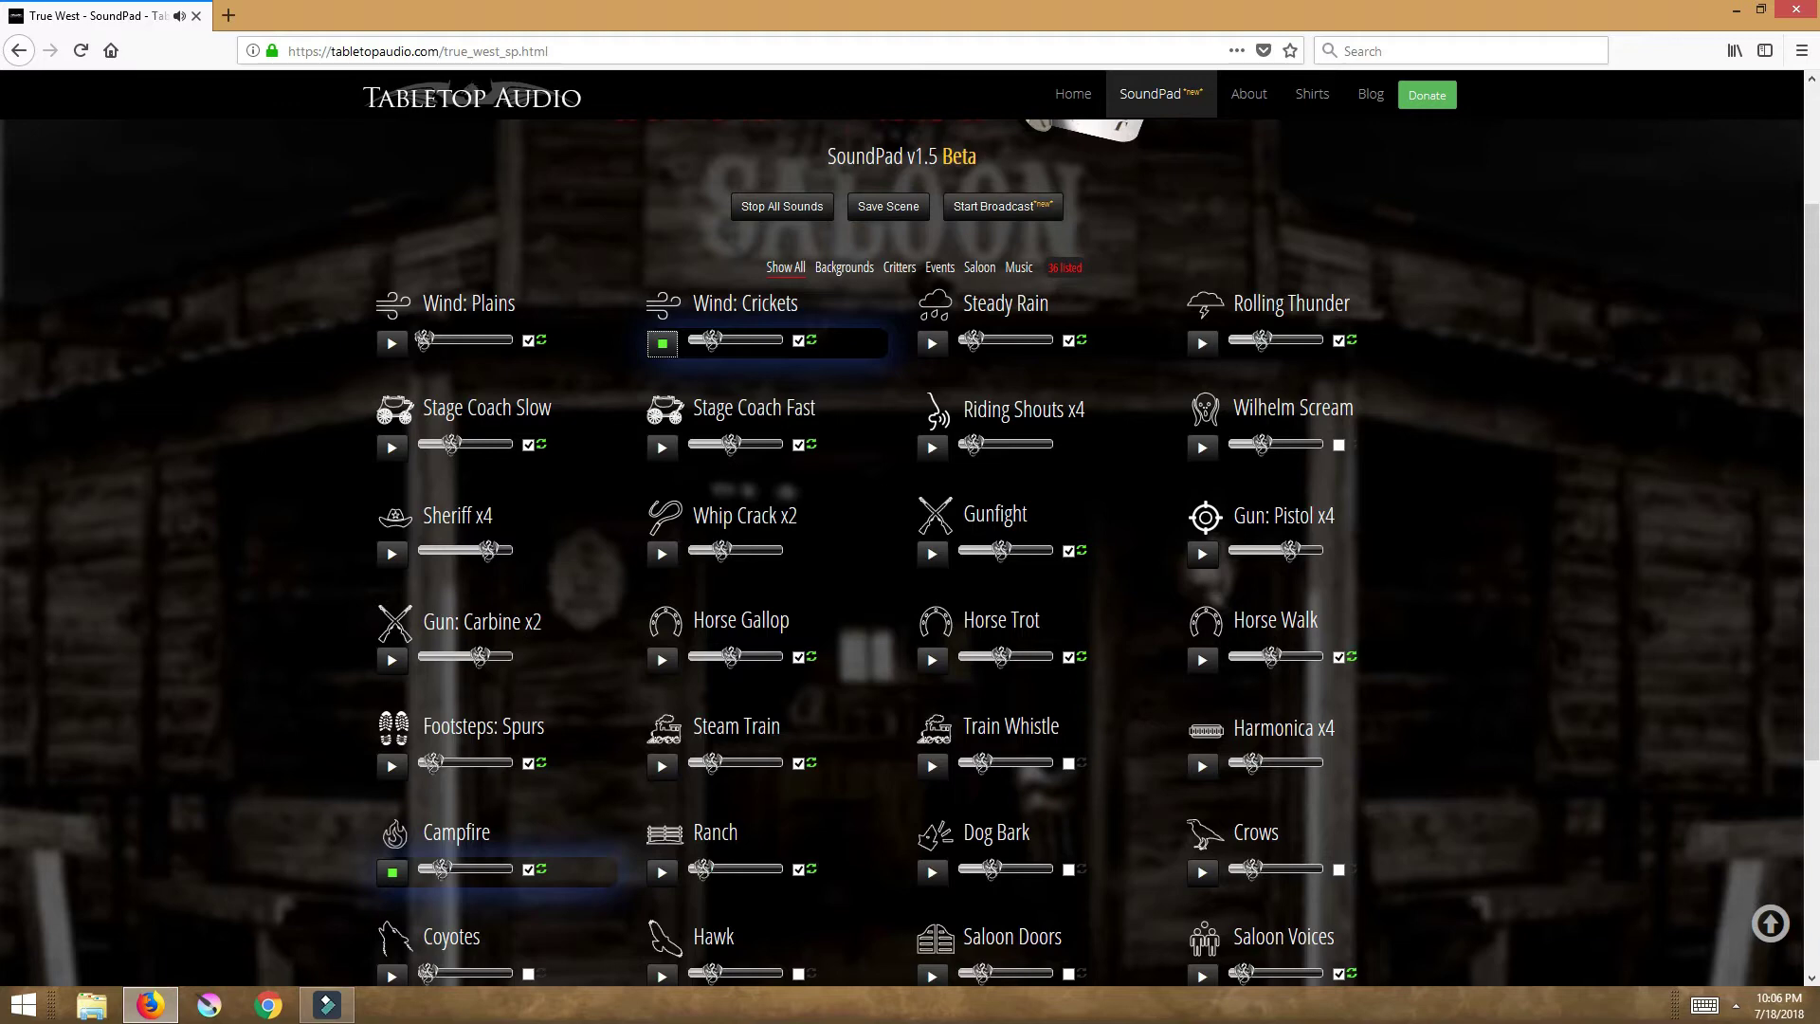
pyautogui.click(1202, 343)
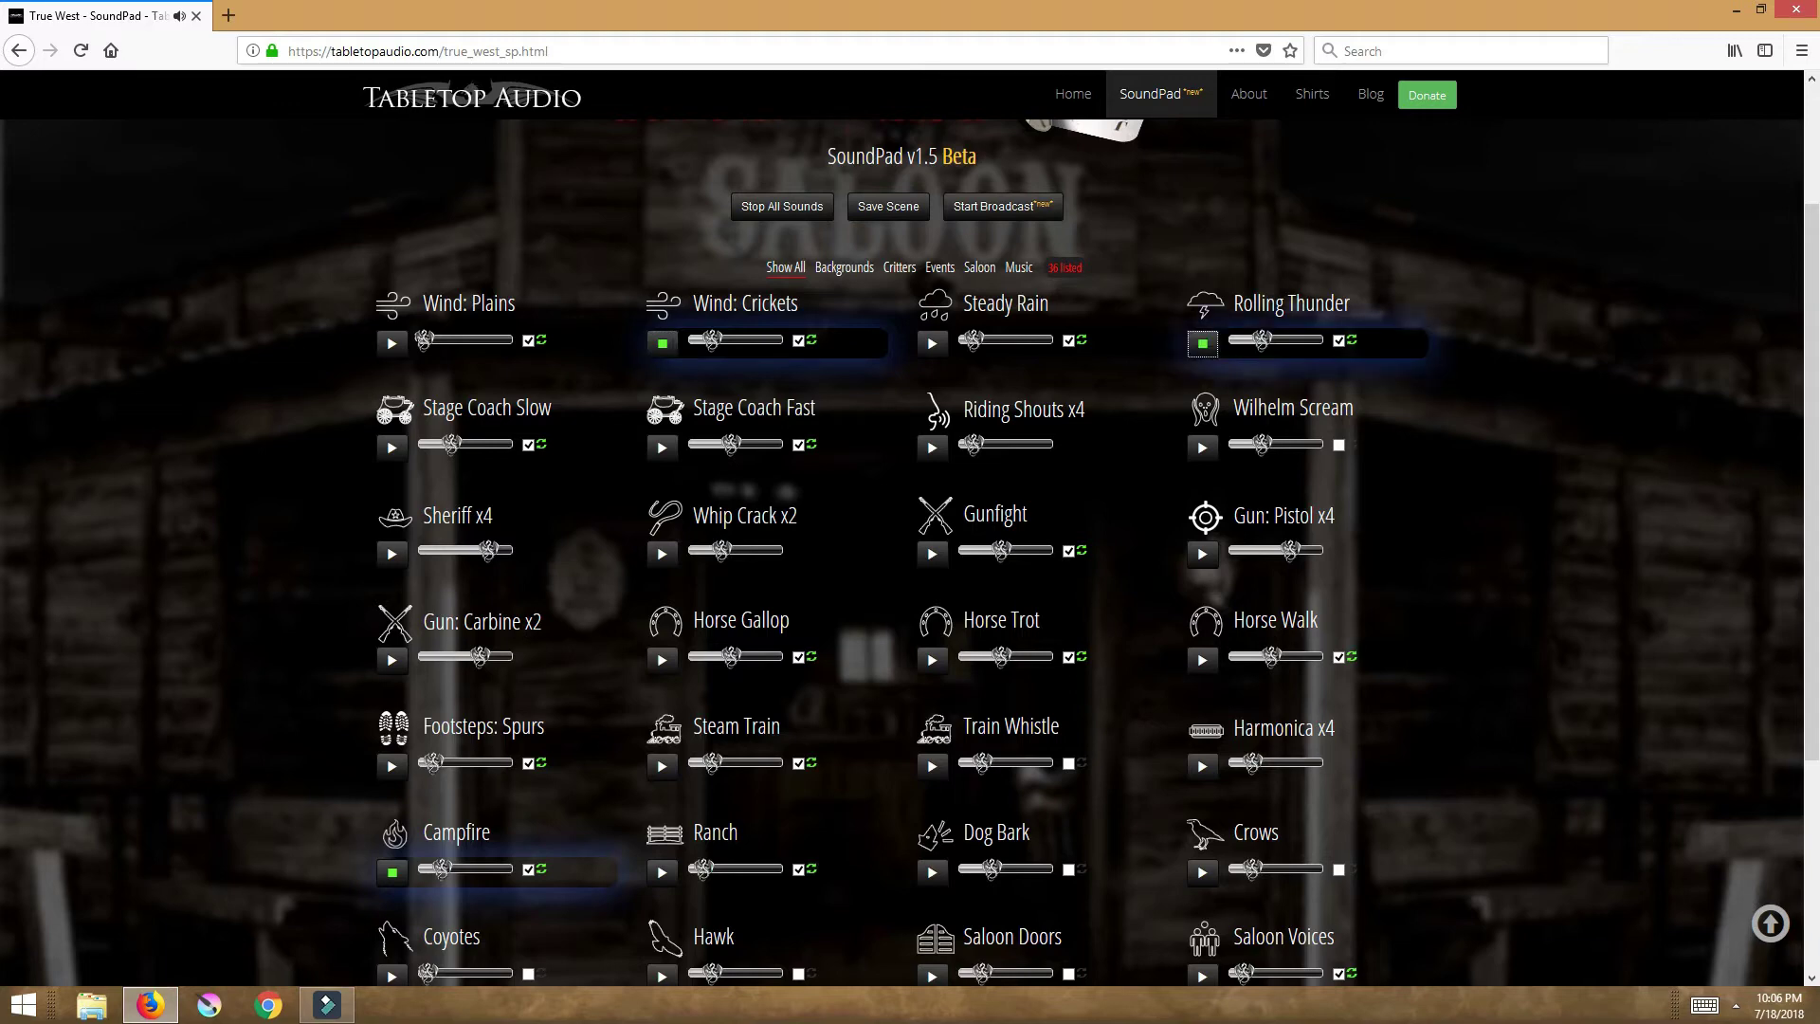
pyautogui.press('space')
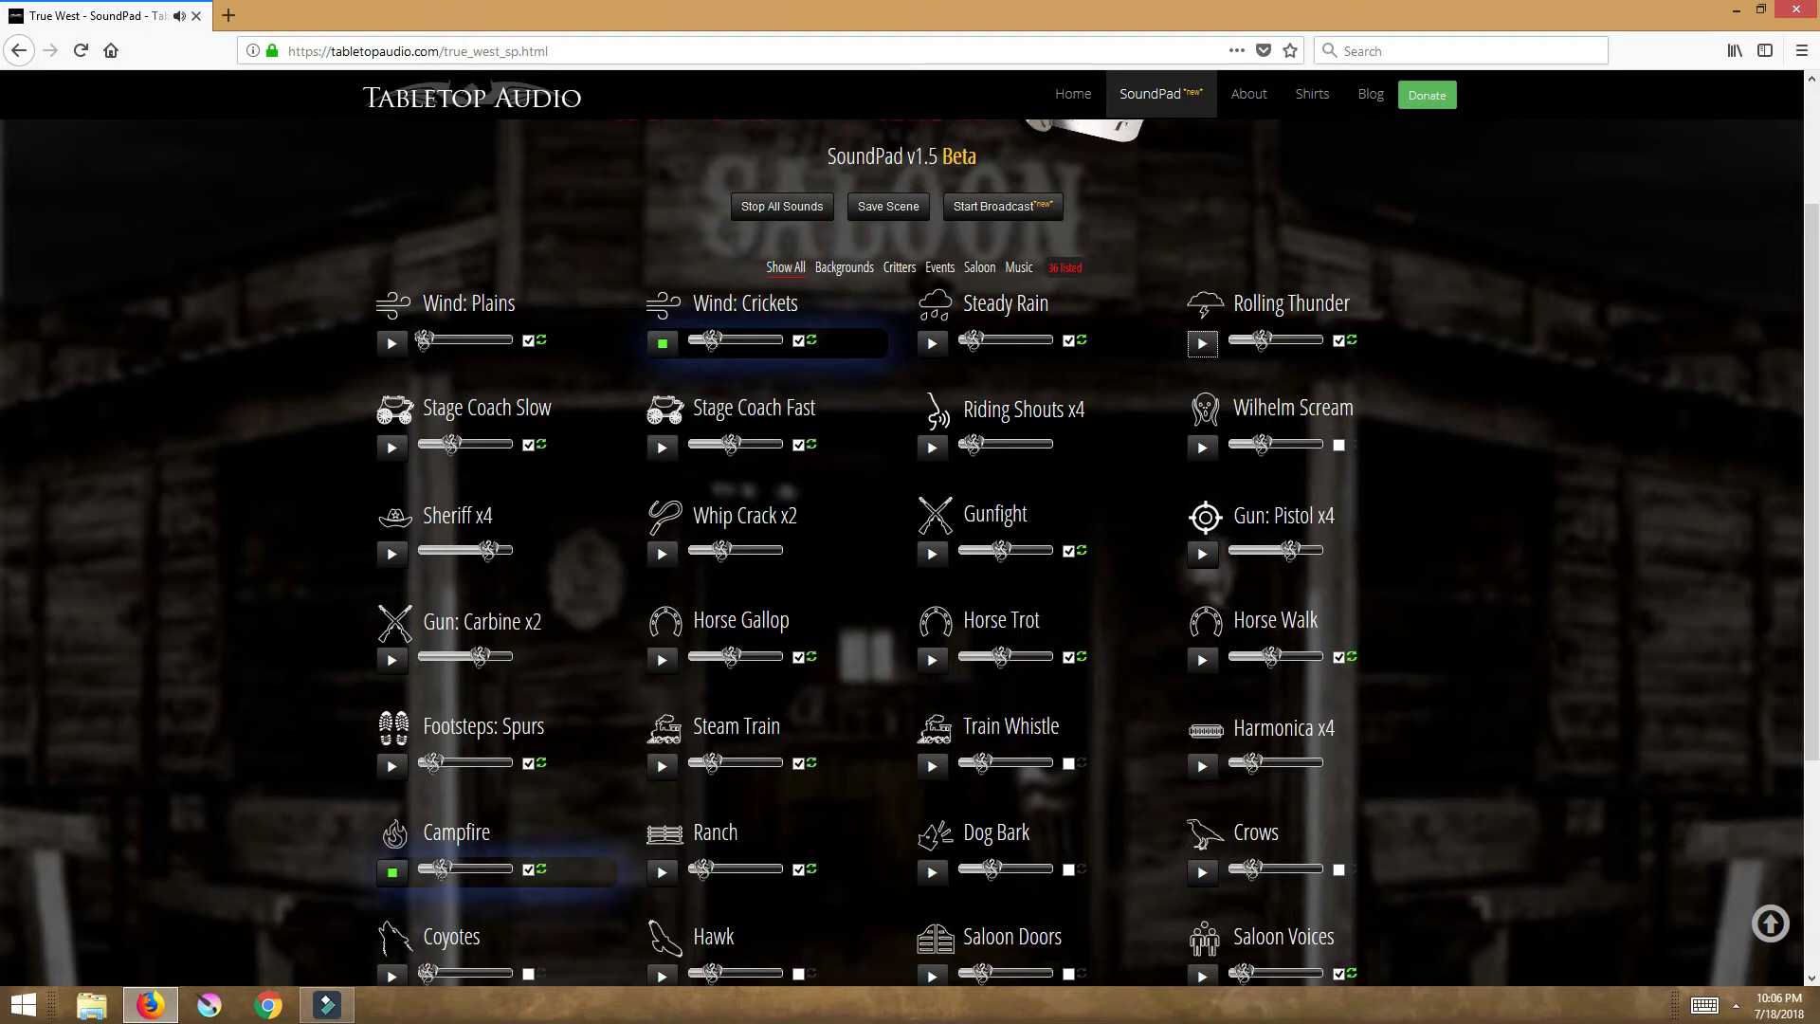
# - Start broadcasting the True West SoundPad to generate a link for players
pyautogui.scroll(-2, 910, 549)
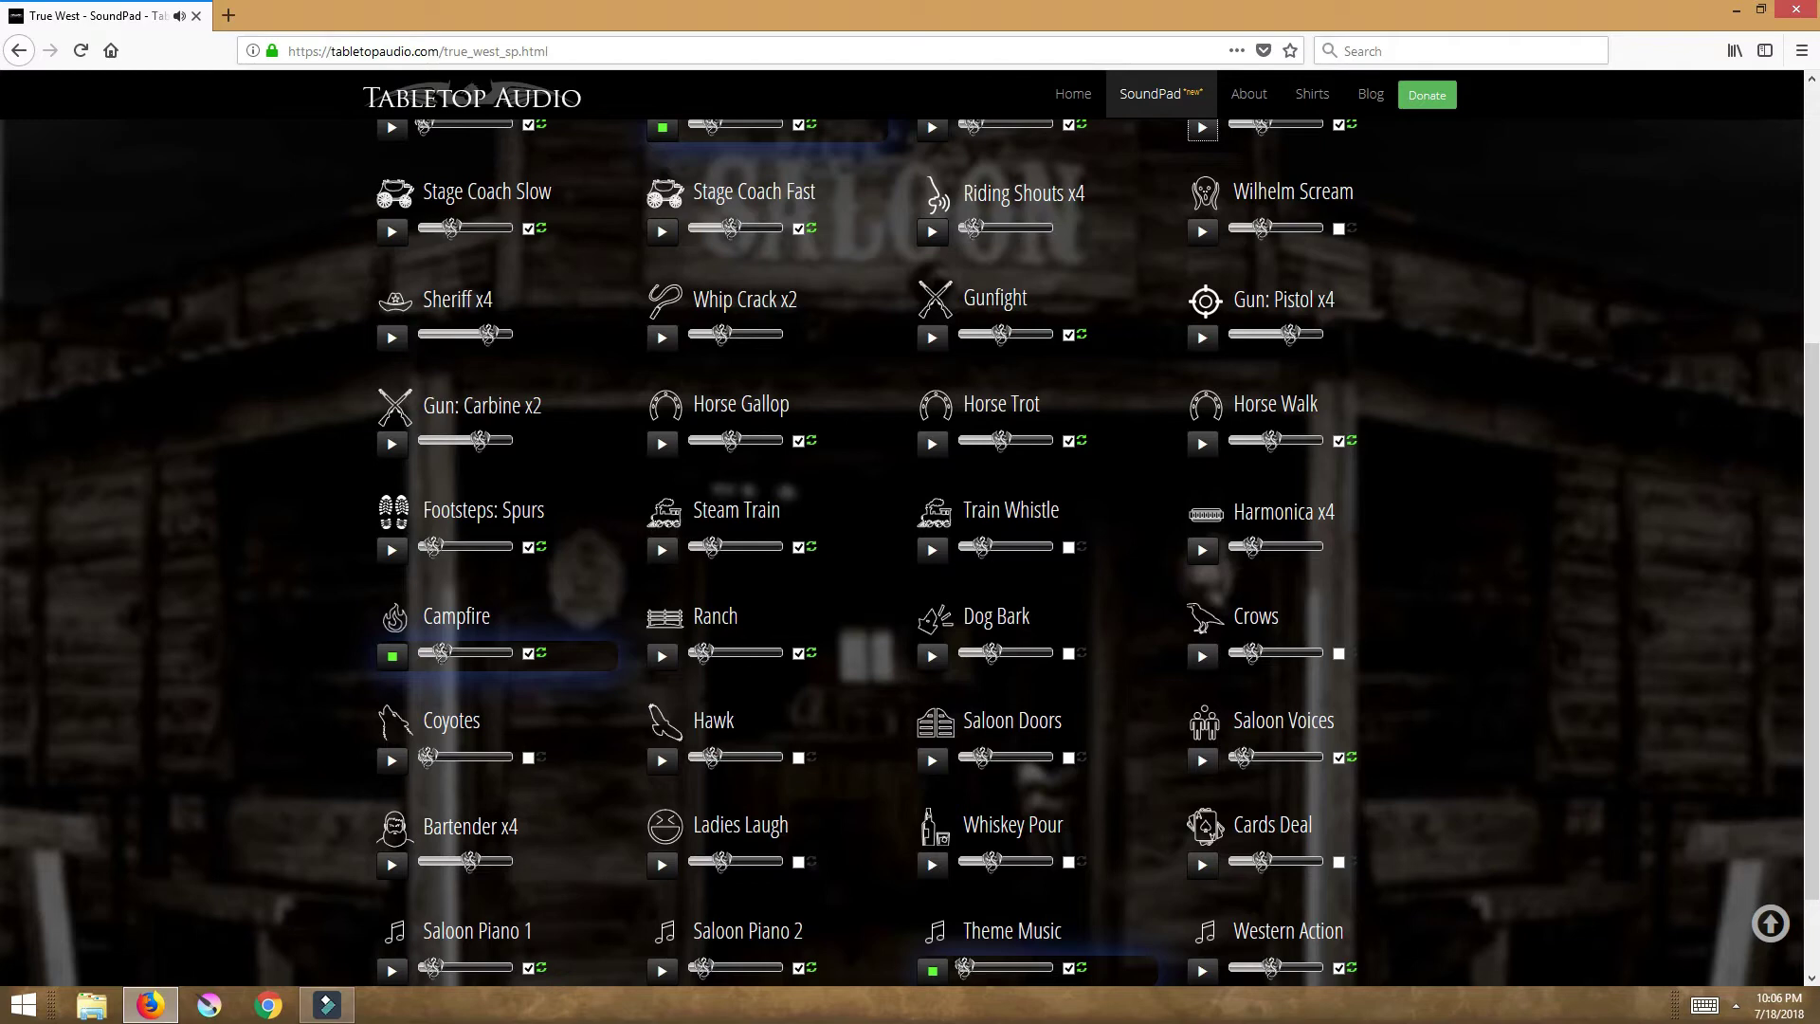
pyautogui.scroll(4, 910, 550)
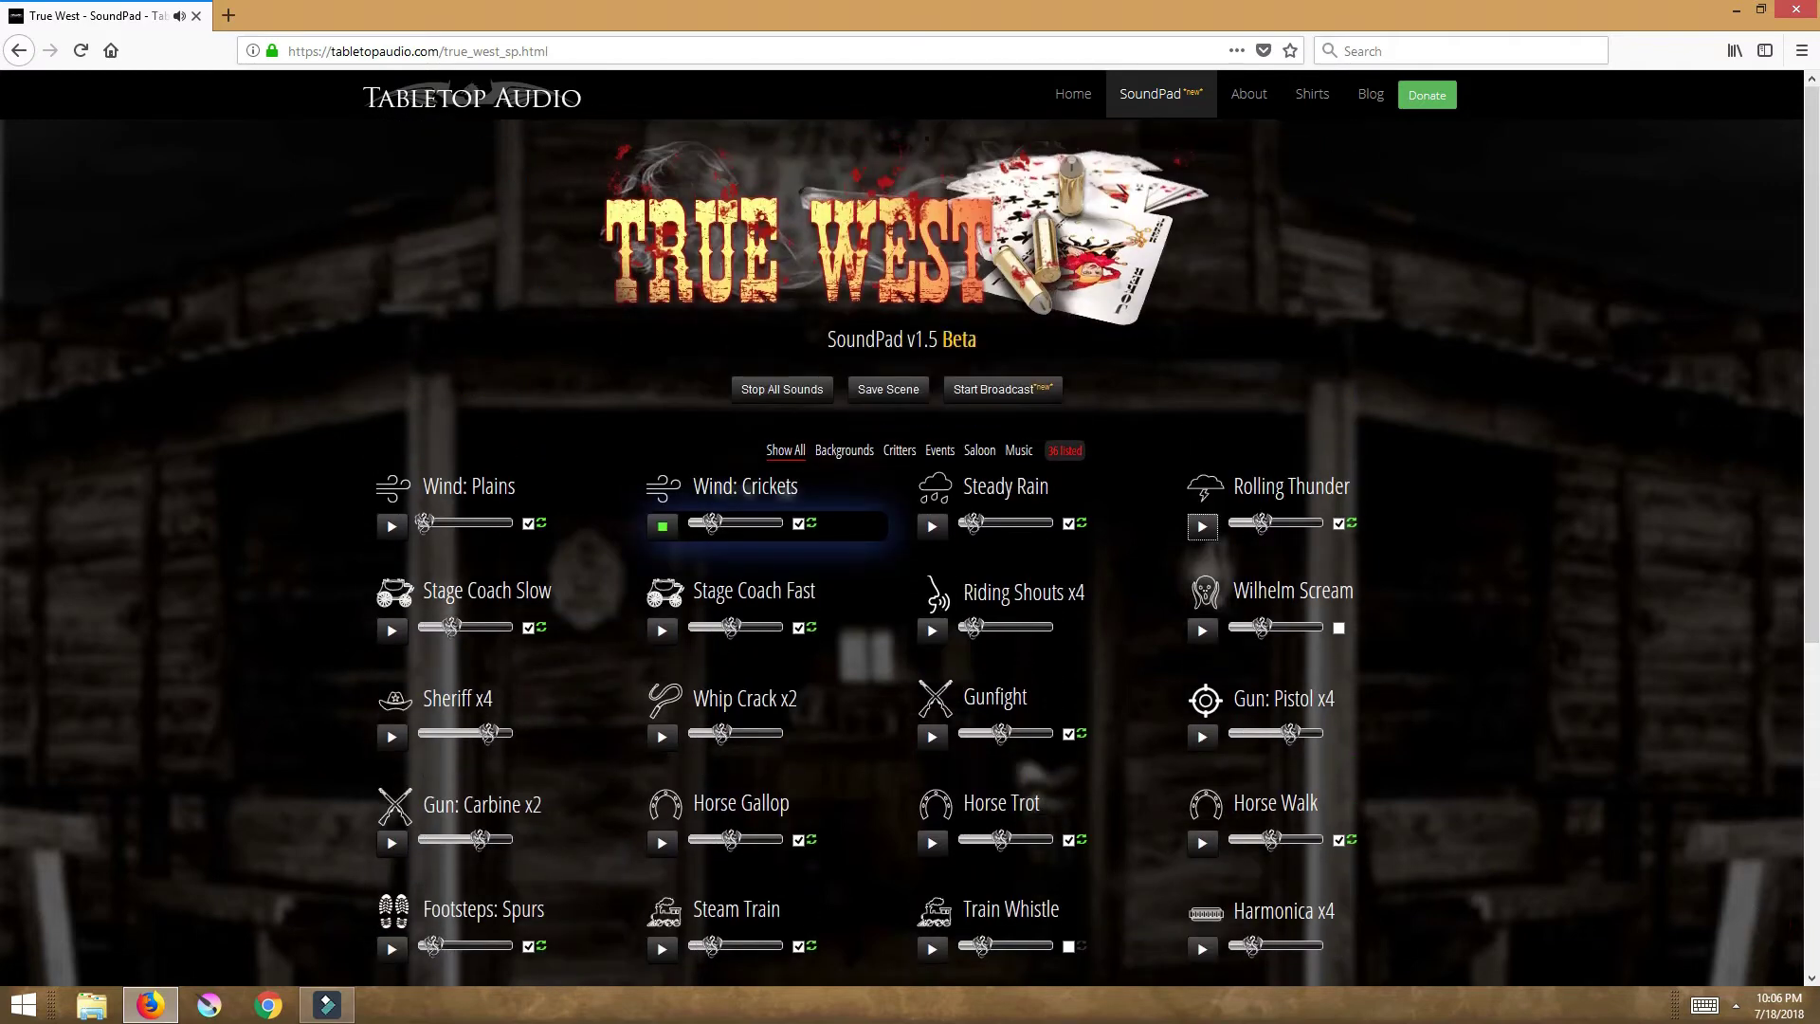
pyautogui.click(1003, 388)
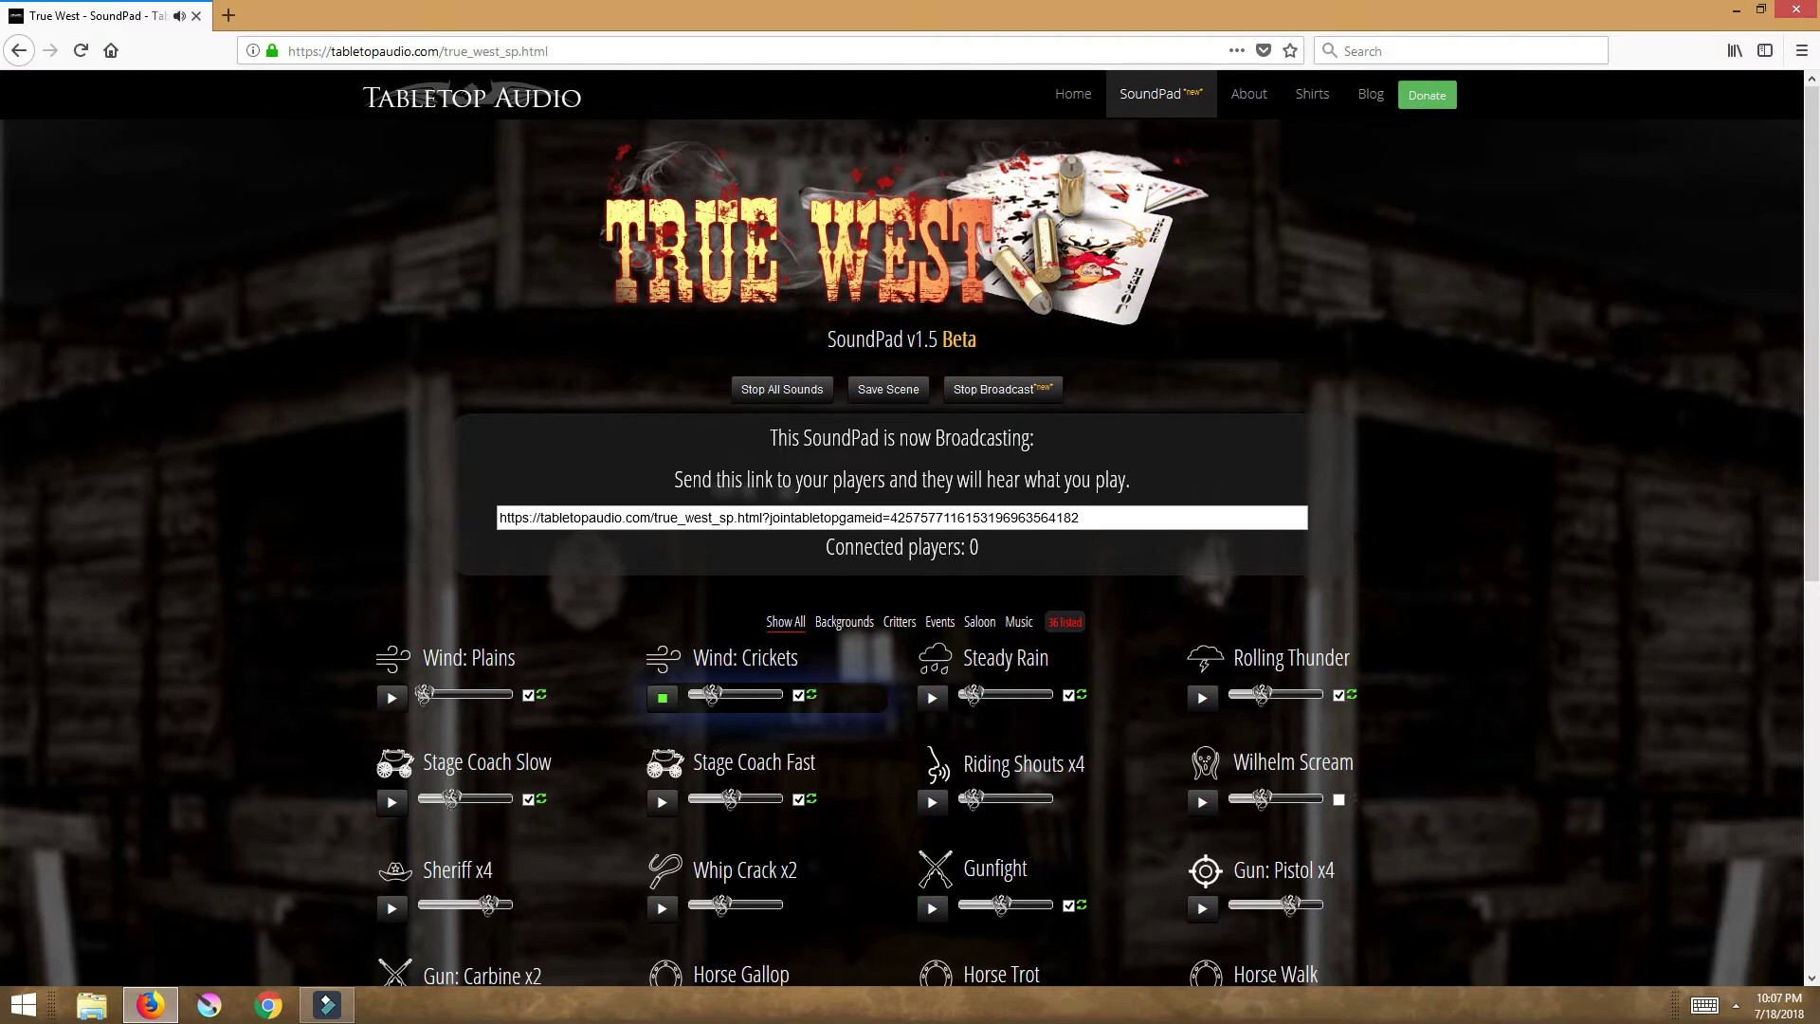
pyautogui.scroll(-4, 910, 549)
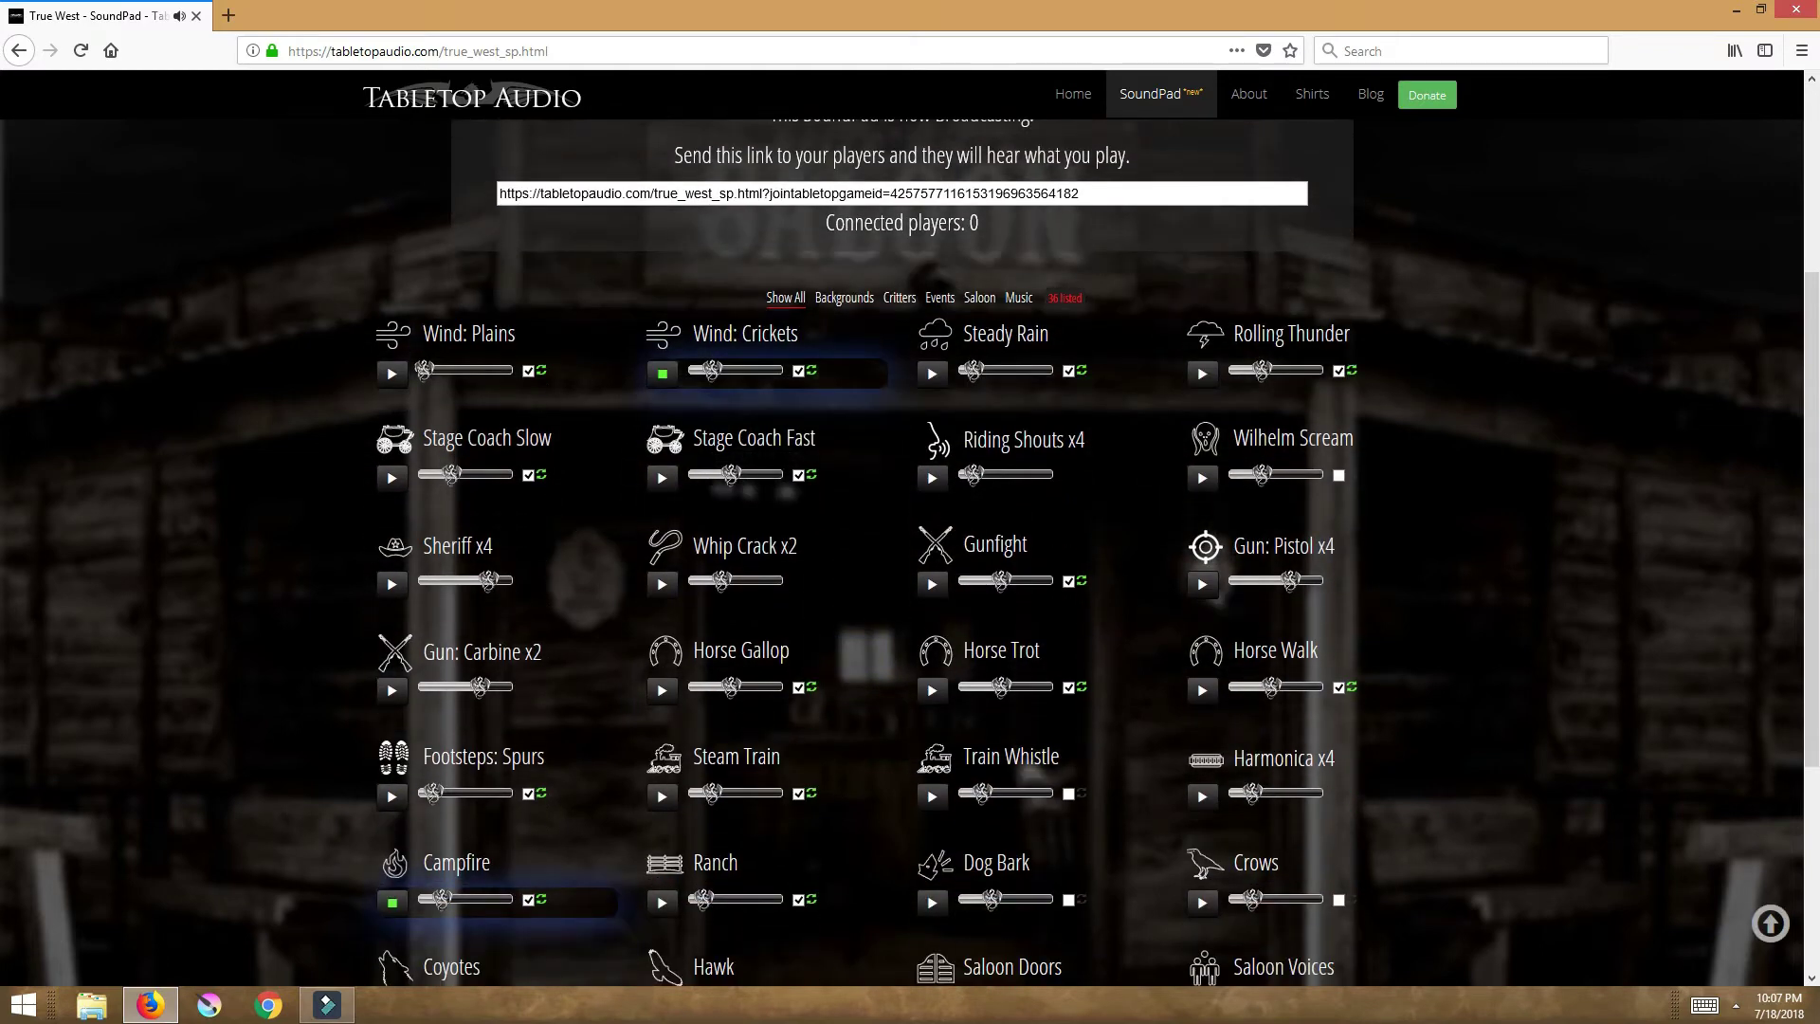
# - Play a Gun: Pistol x4 sound in the True West SoundPad, and open the Custom SoundPad
pyautogui.click(1201, 584)
pyautogui.scroll(2, 909, 531)
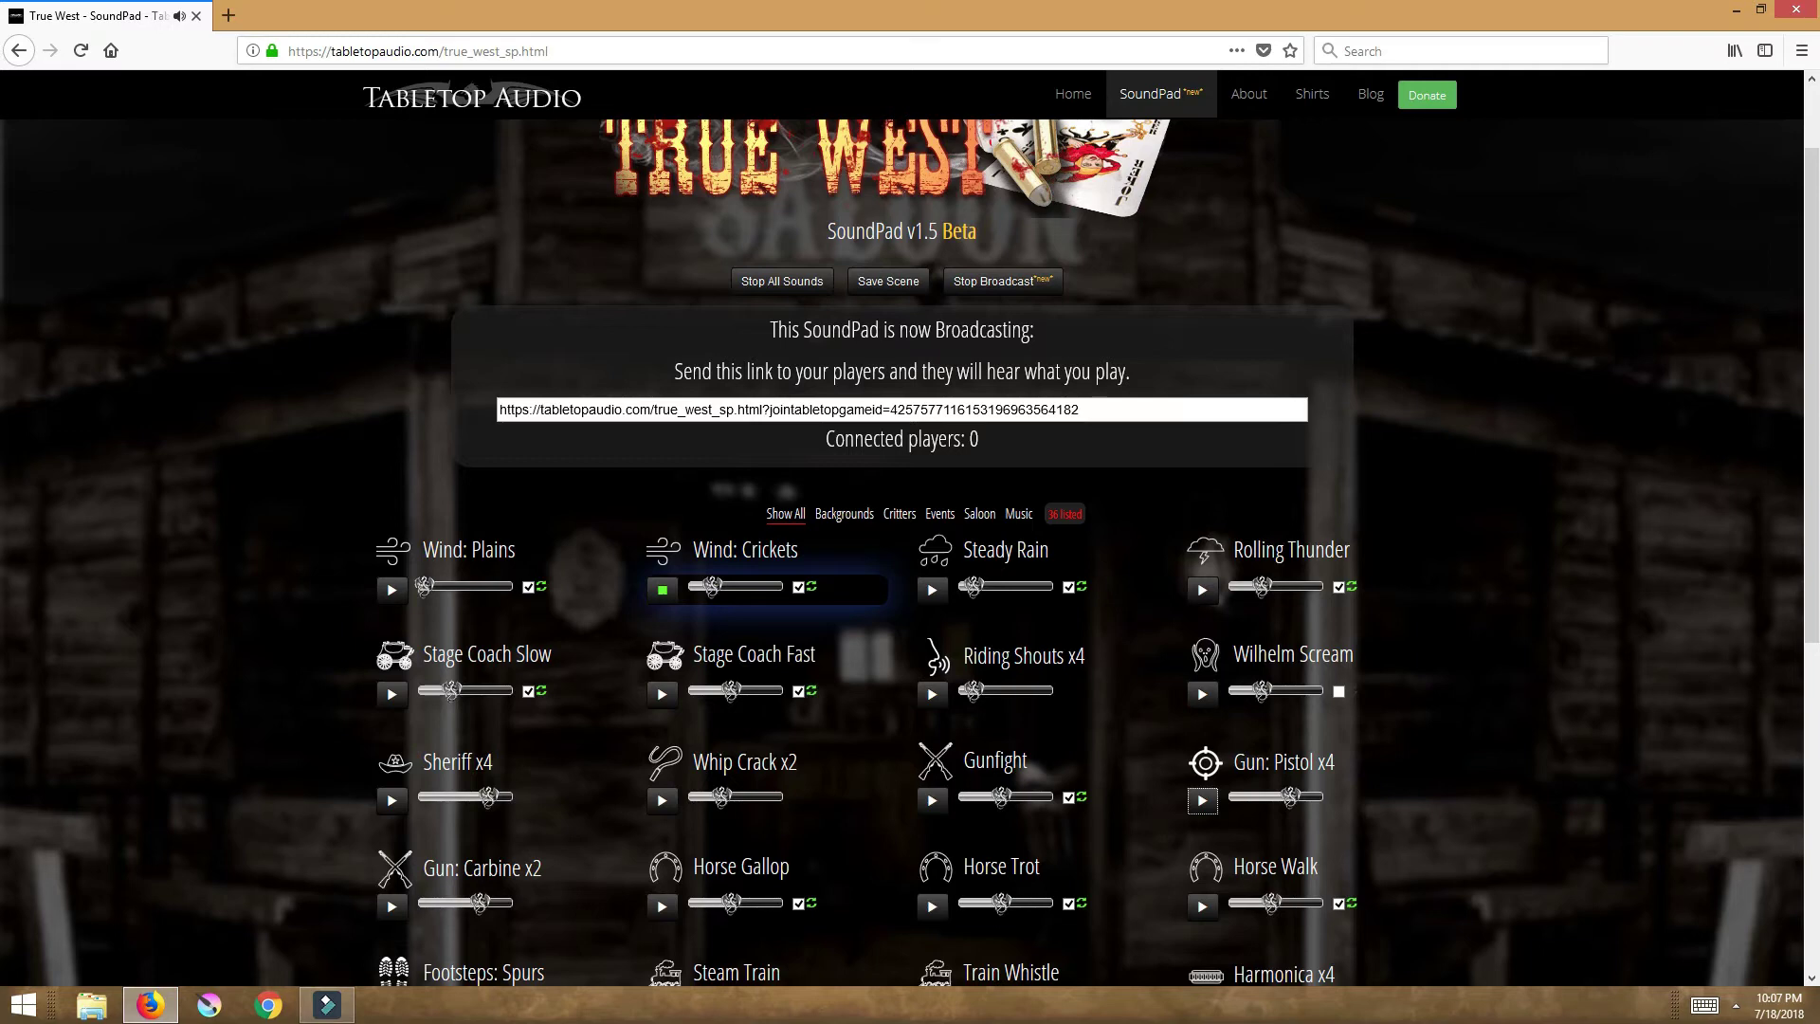
pyautogui.click(1160, 93)
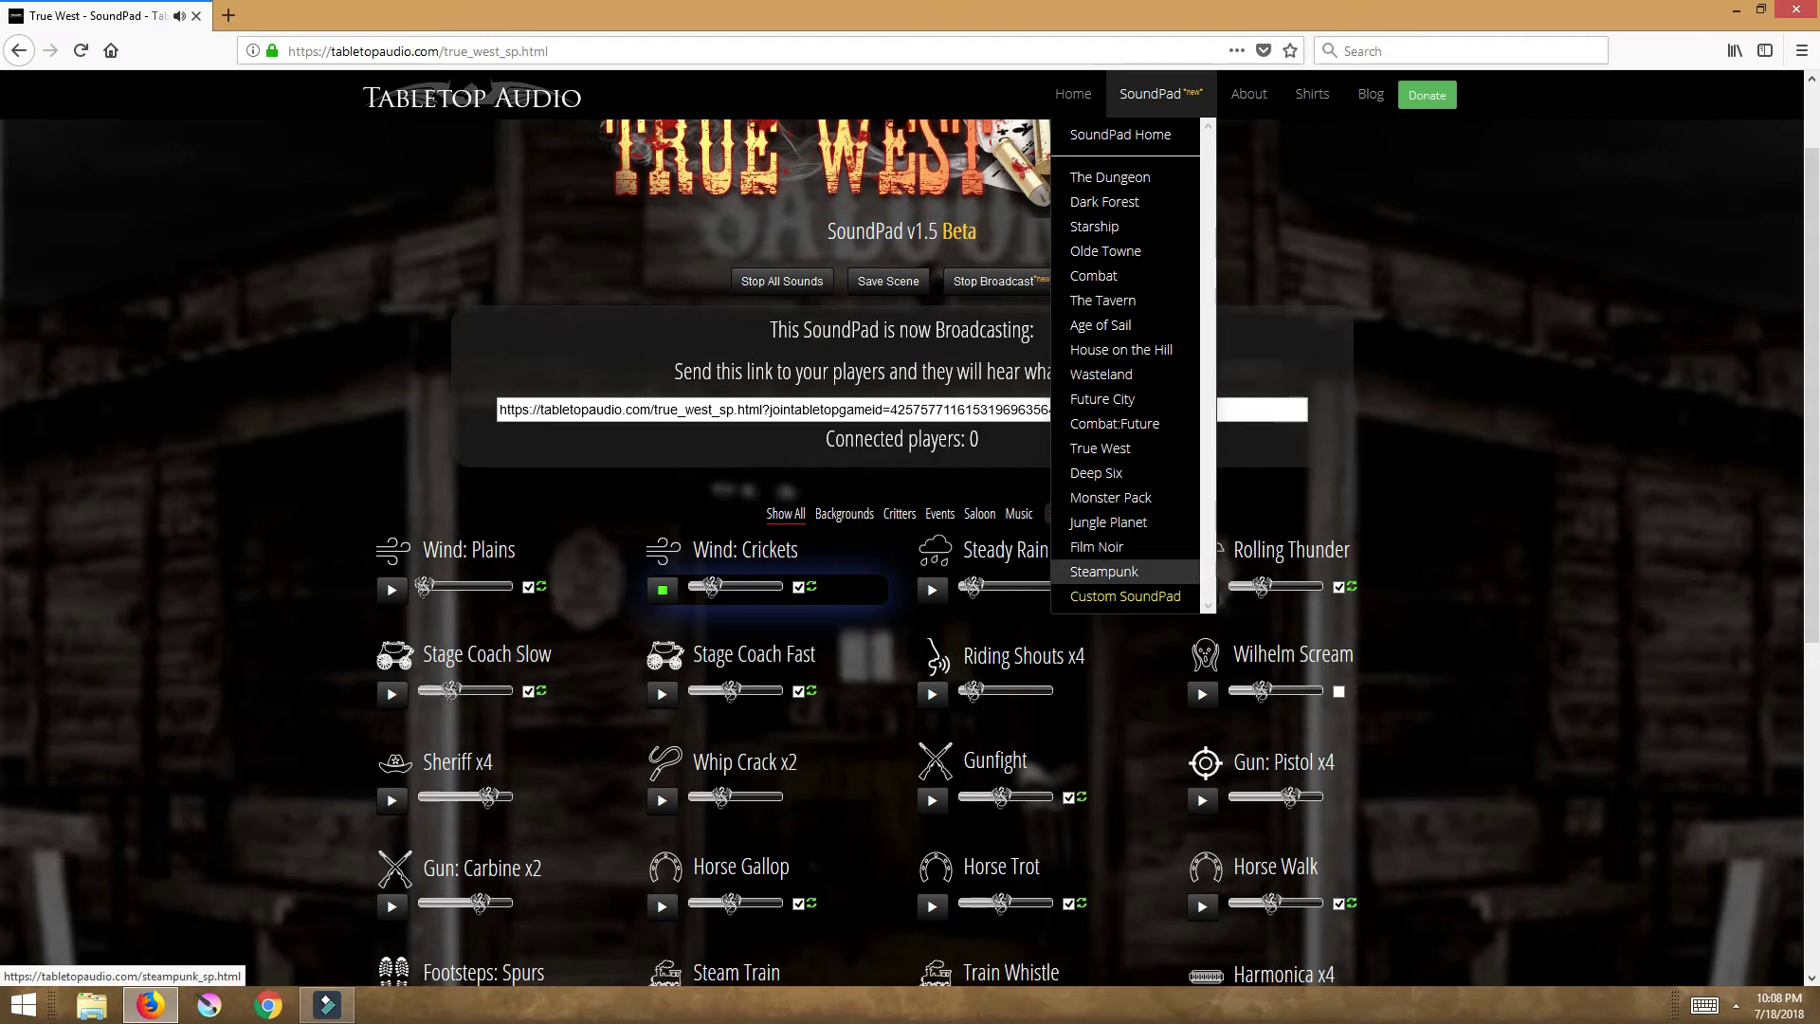
pyautogui.click(1125, 595)
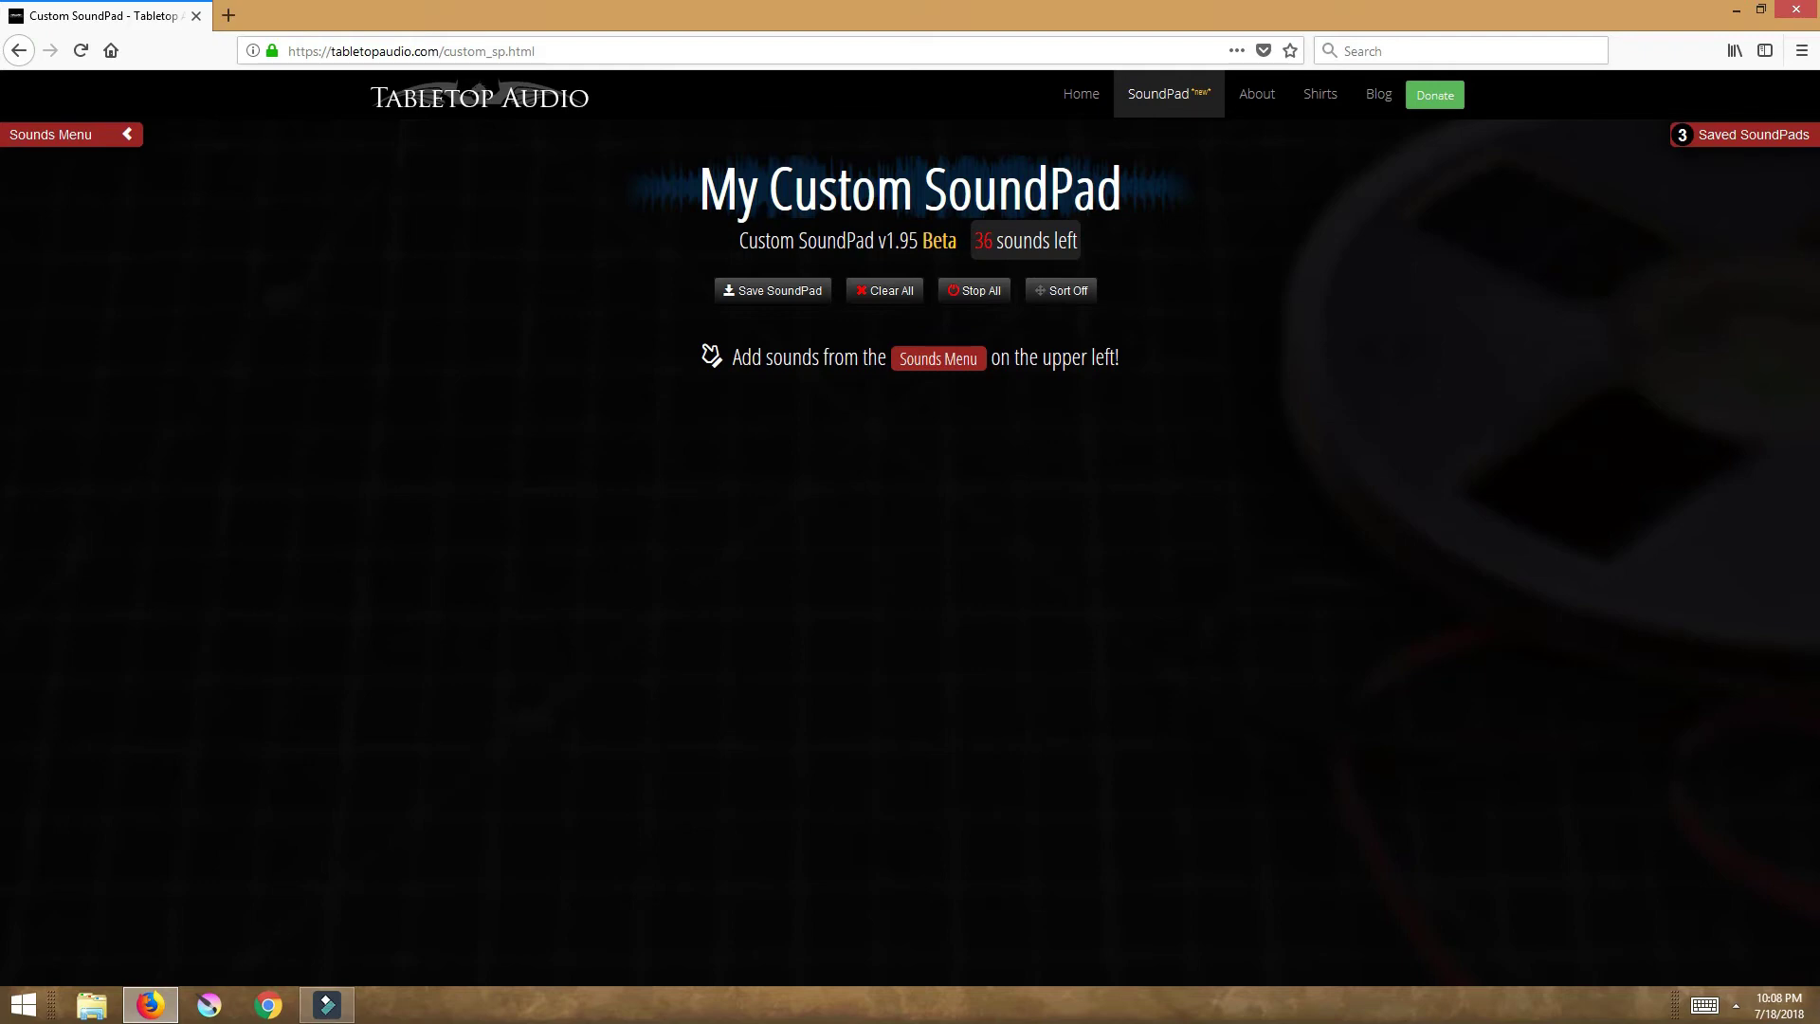
# - Add Drips, Water, Door Open, Portcullis Trap and Ooze from the Dungeon sounds to the custom SoundPad, and stop Drips and Water
pyautogui.click(937, 358)
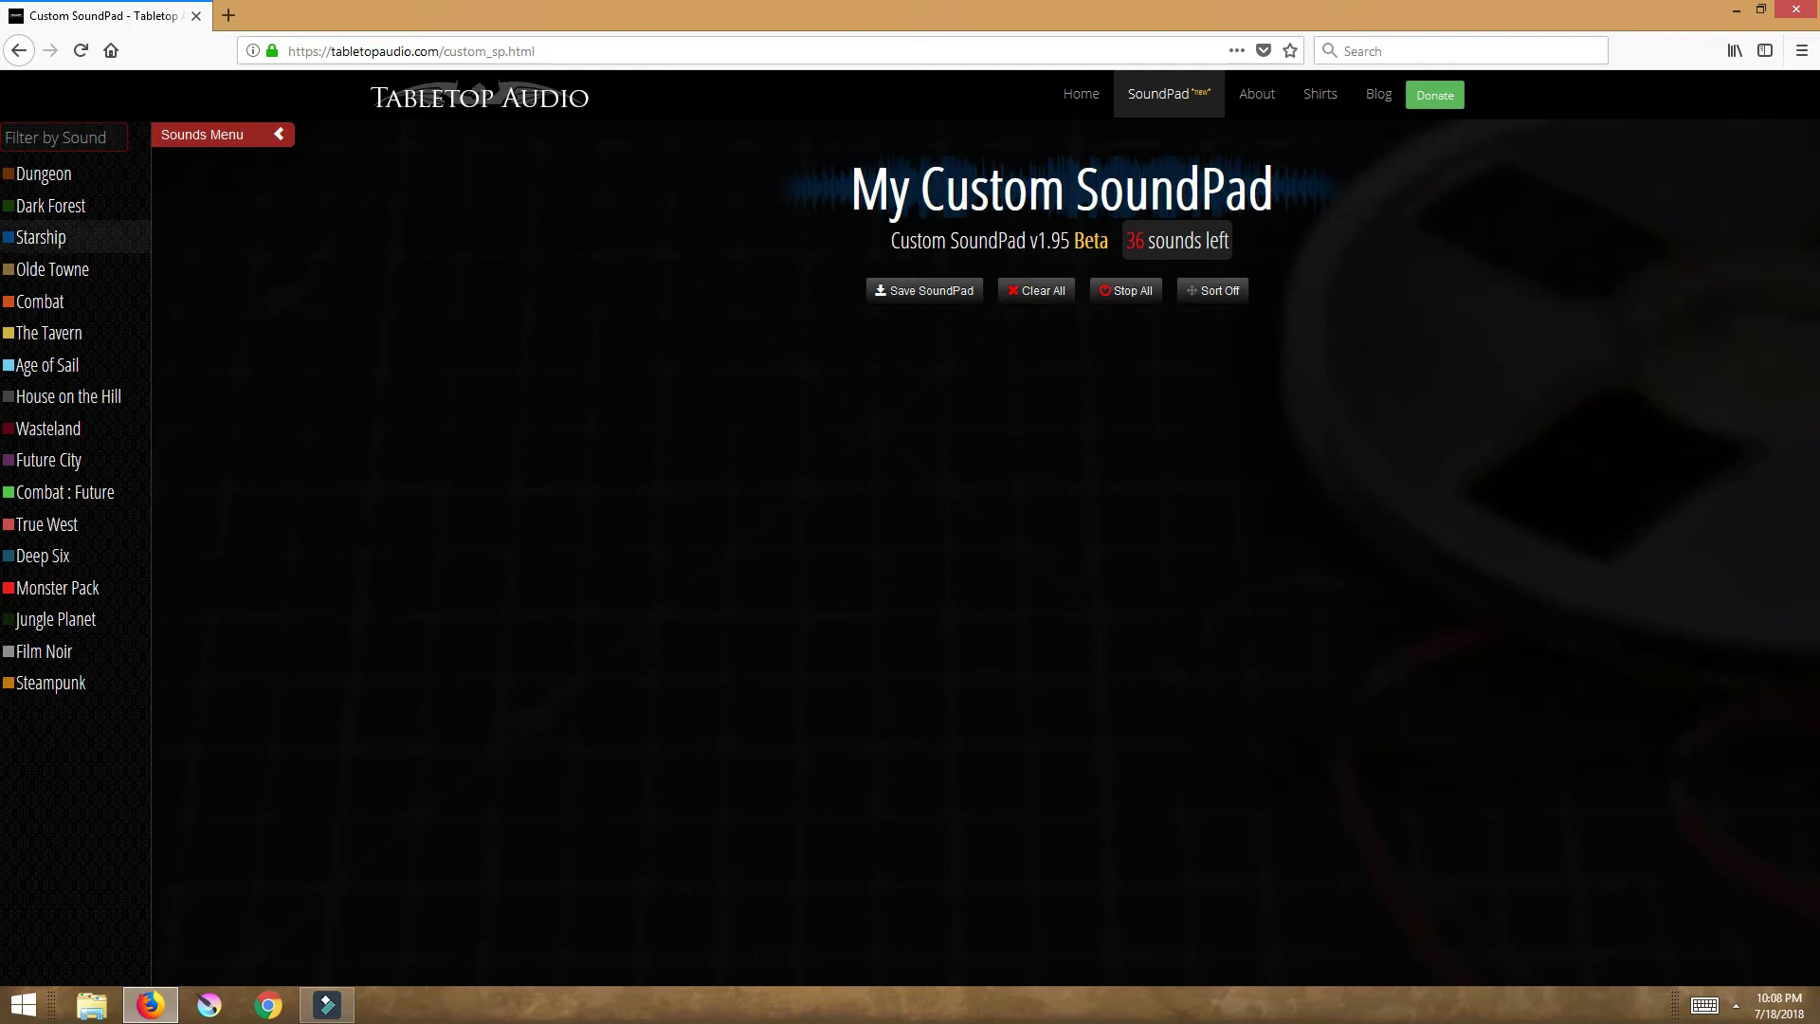
pyautogui.click(50, 206)
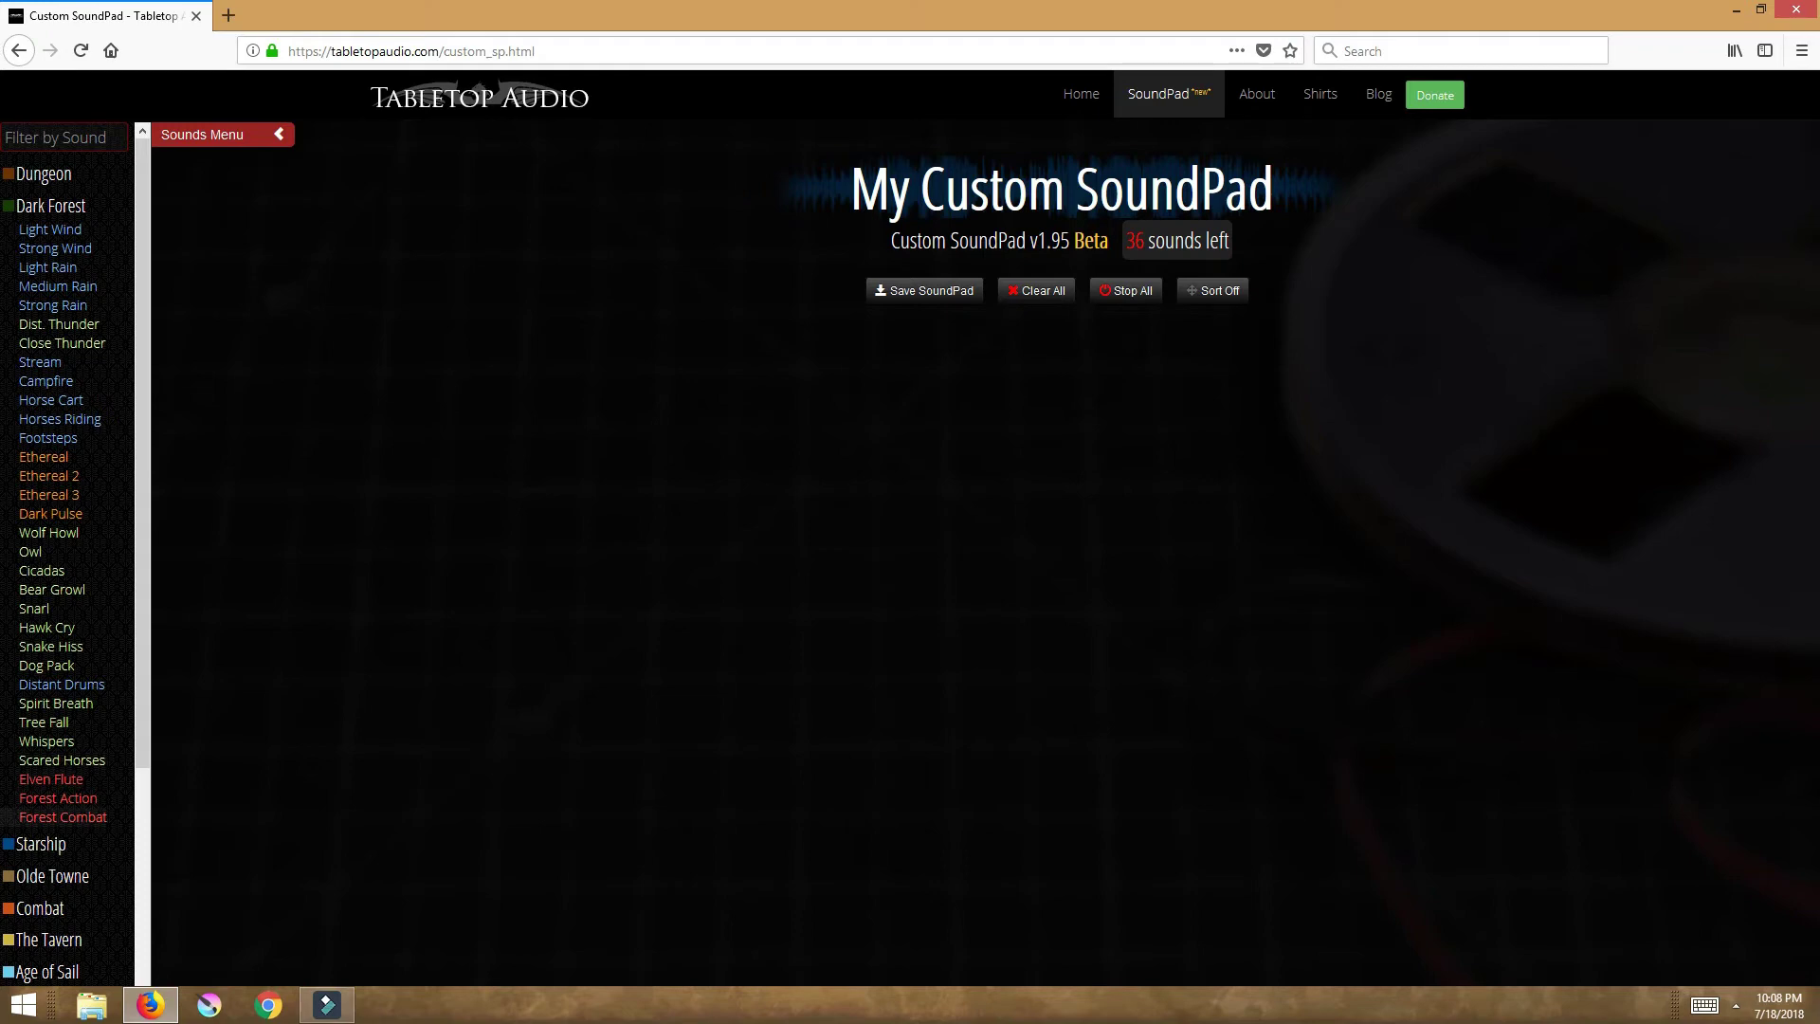
pyautogui.click(43, 174)
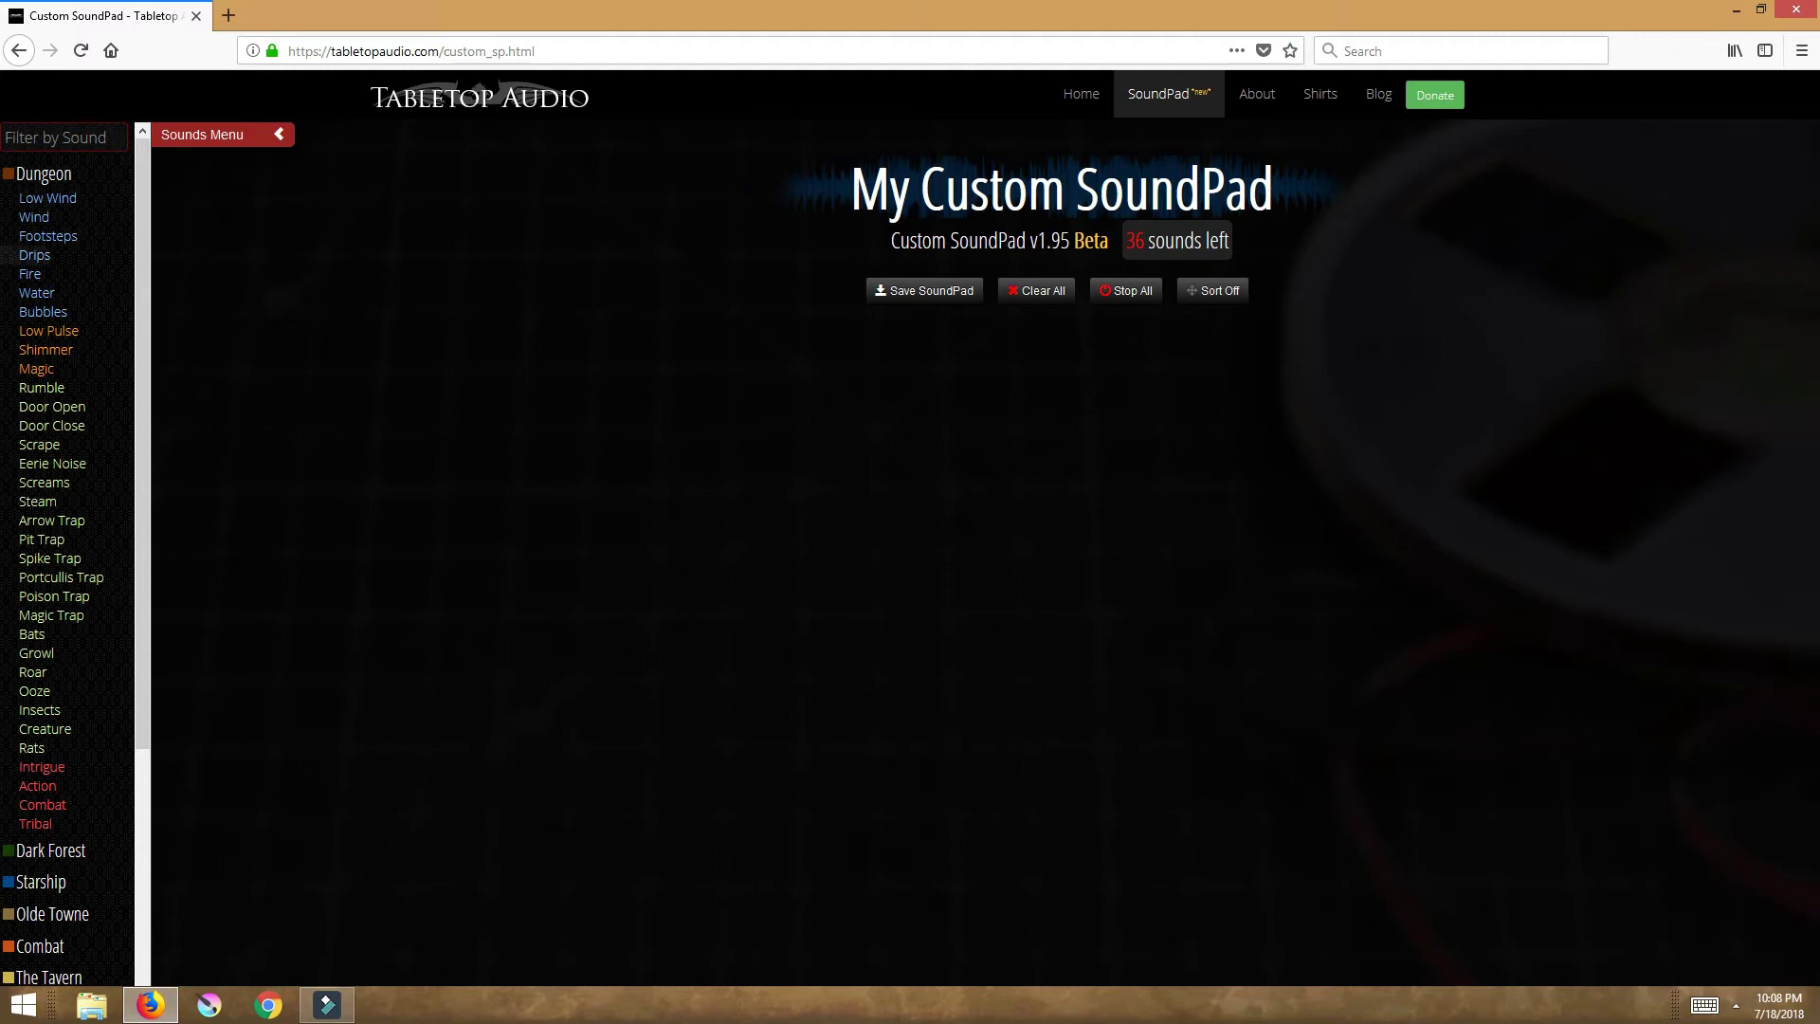
pyautogui.click(34, 255)
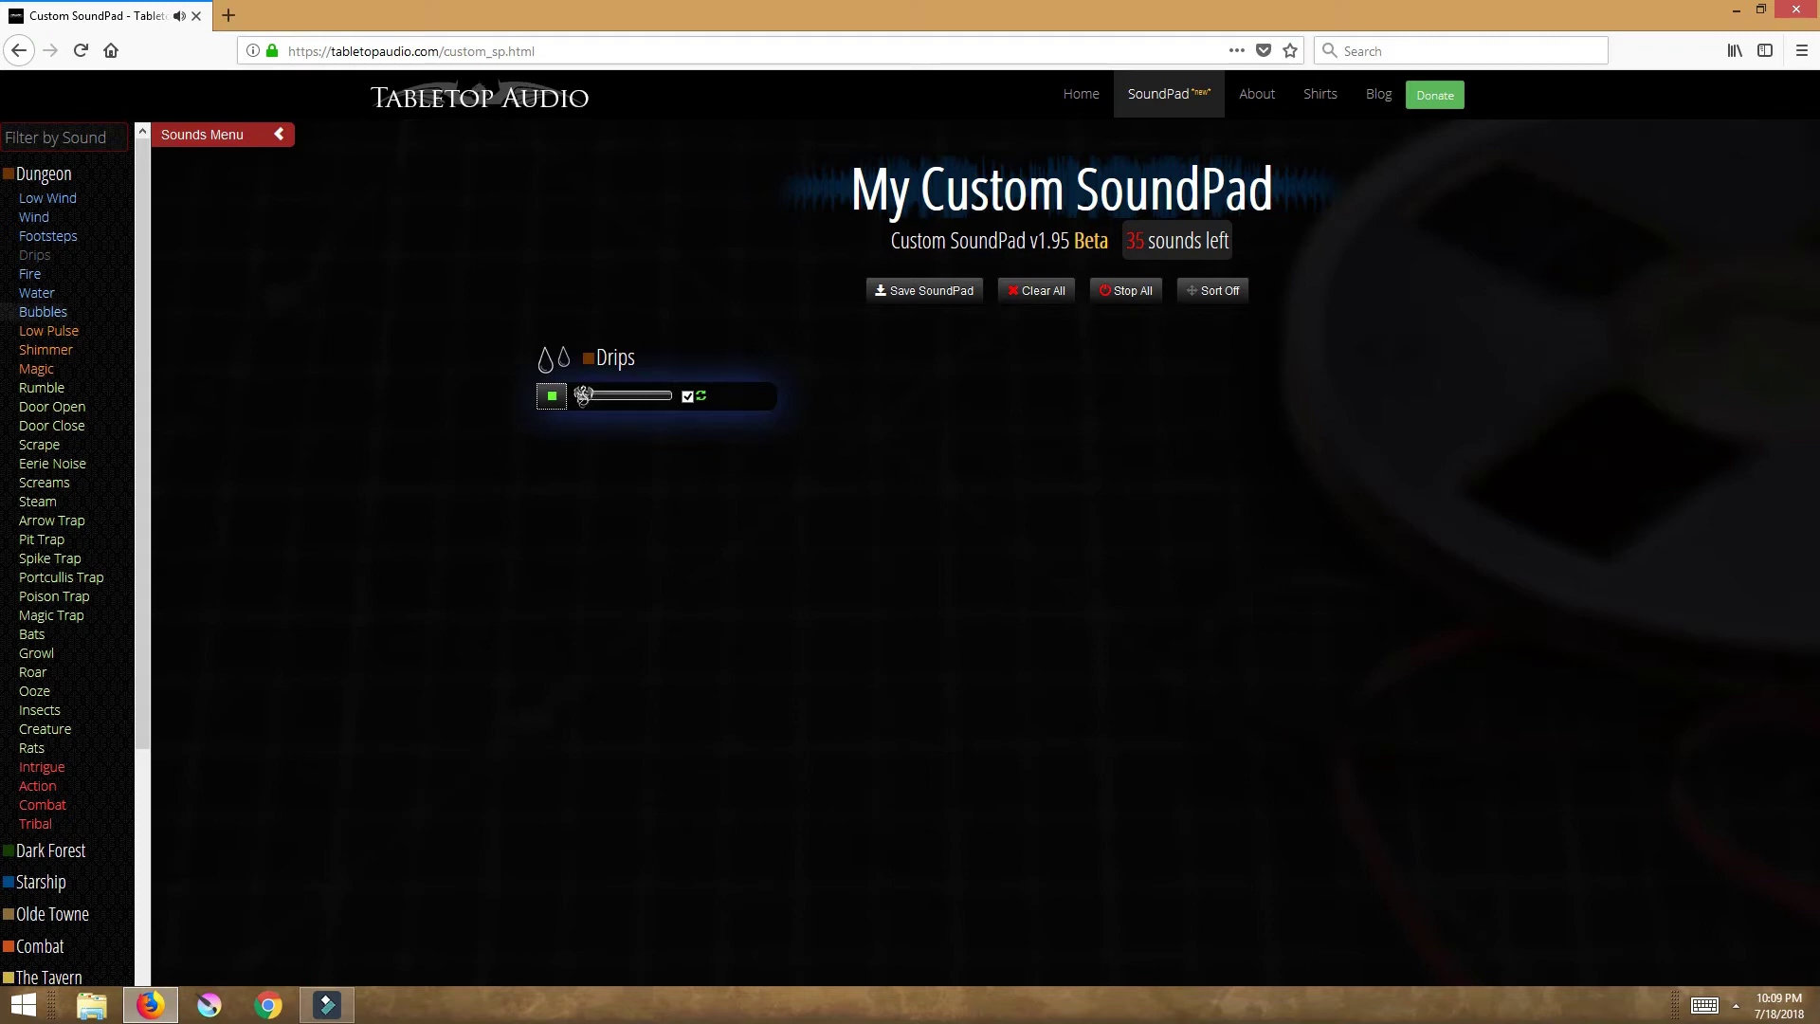
pyautogui.click(36, 293)
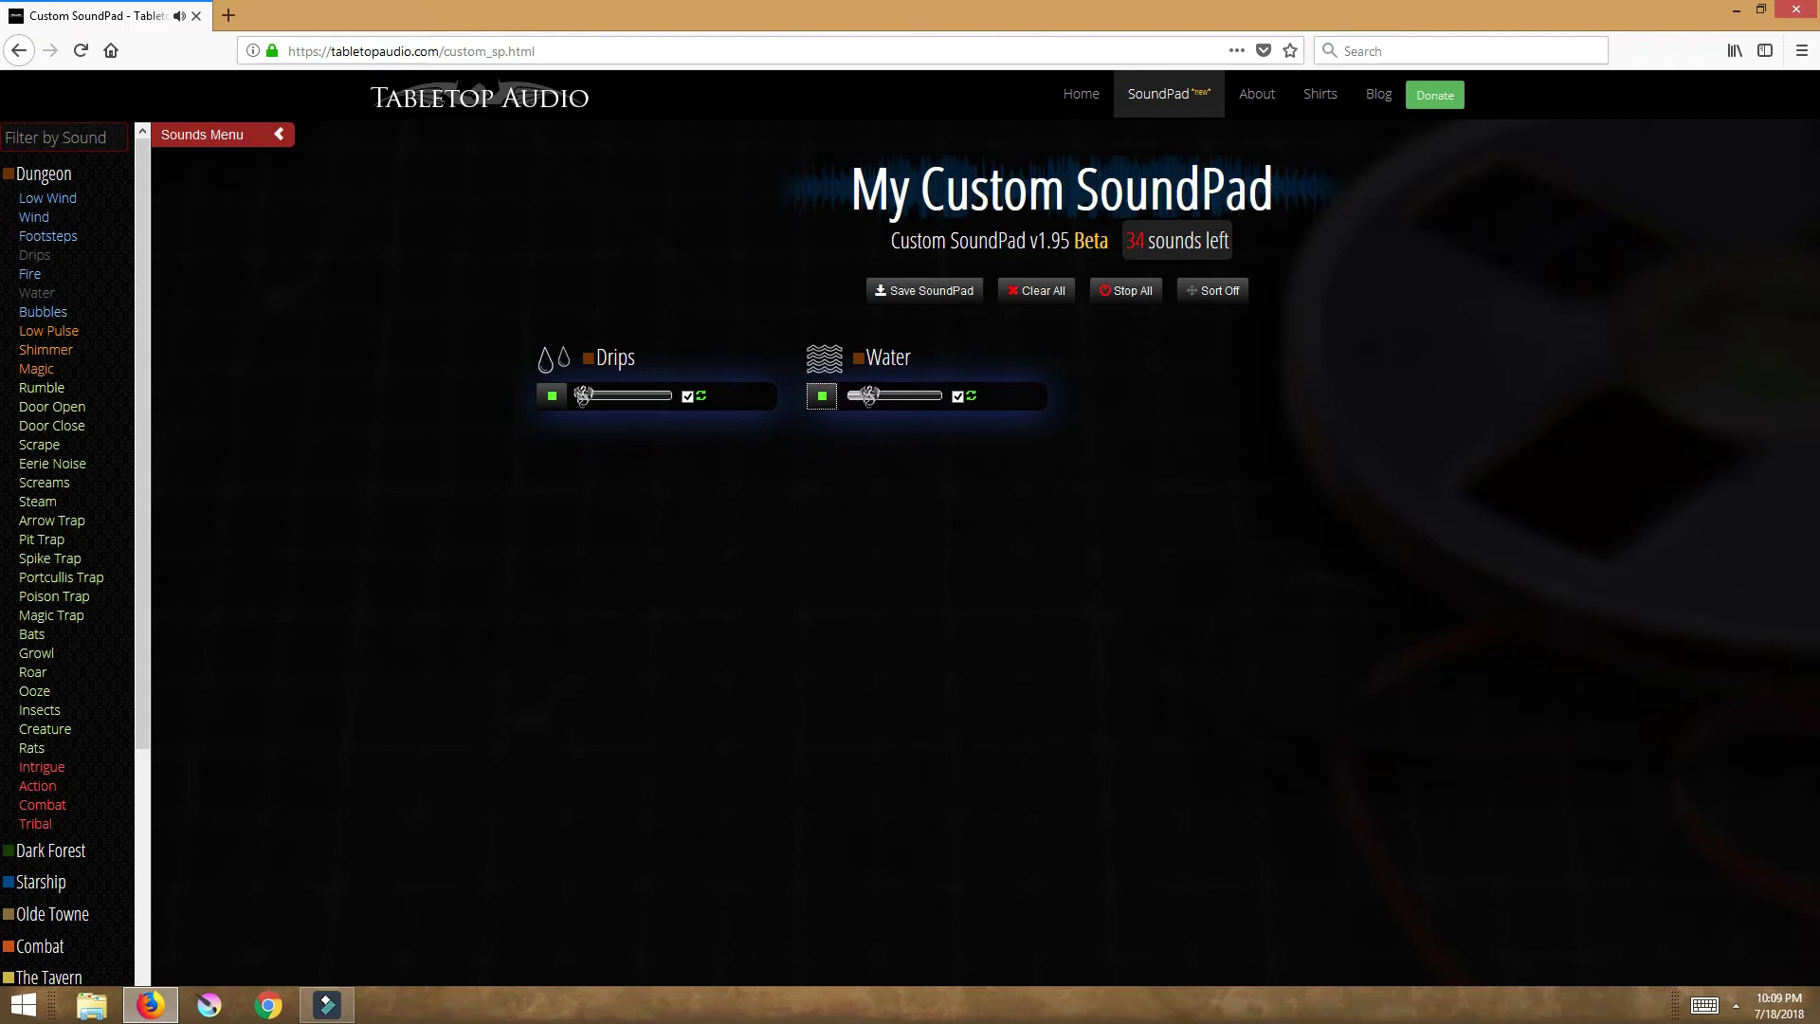
pyautogui.click(52, 406)
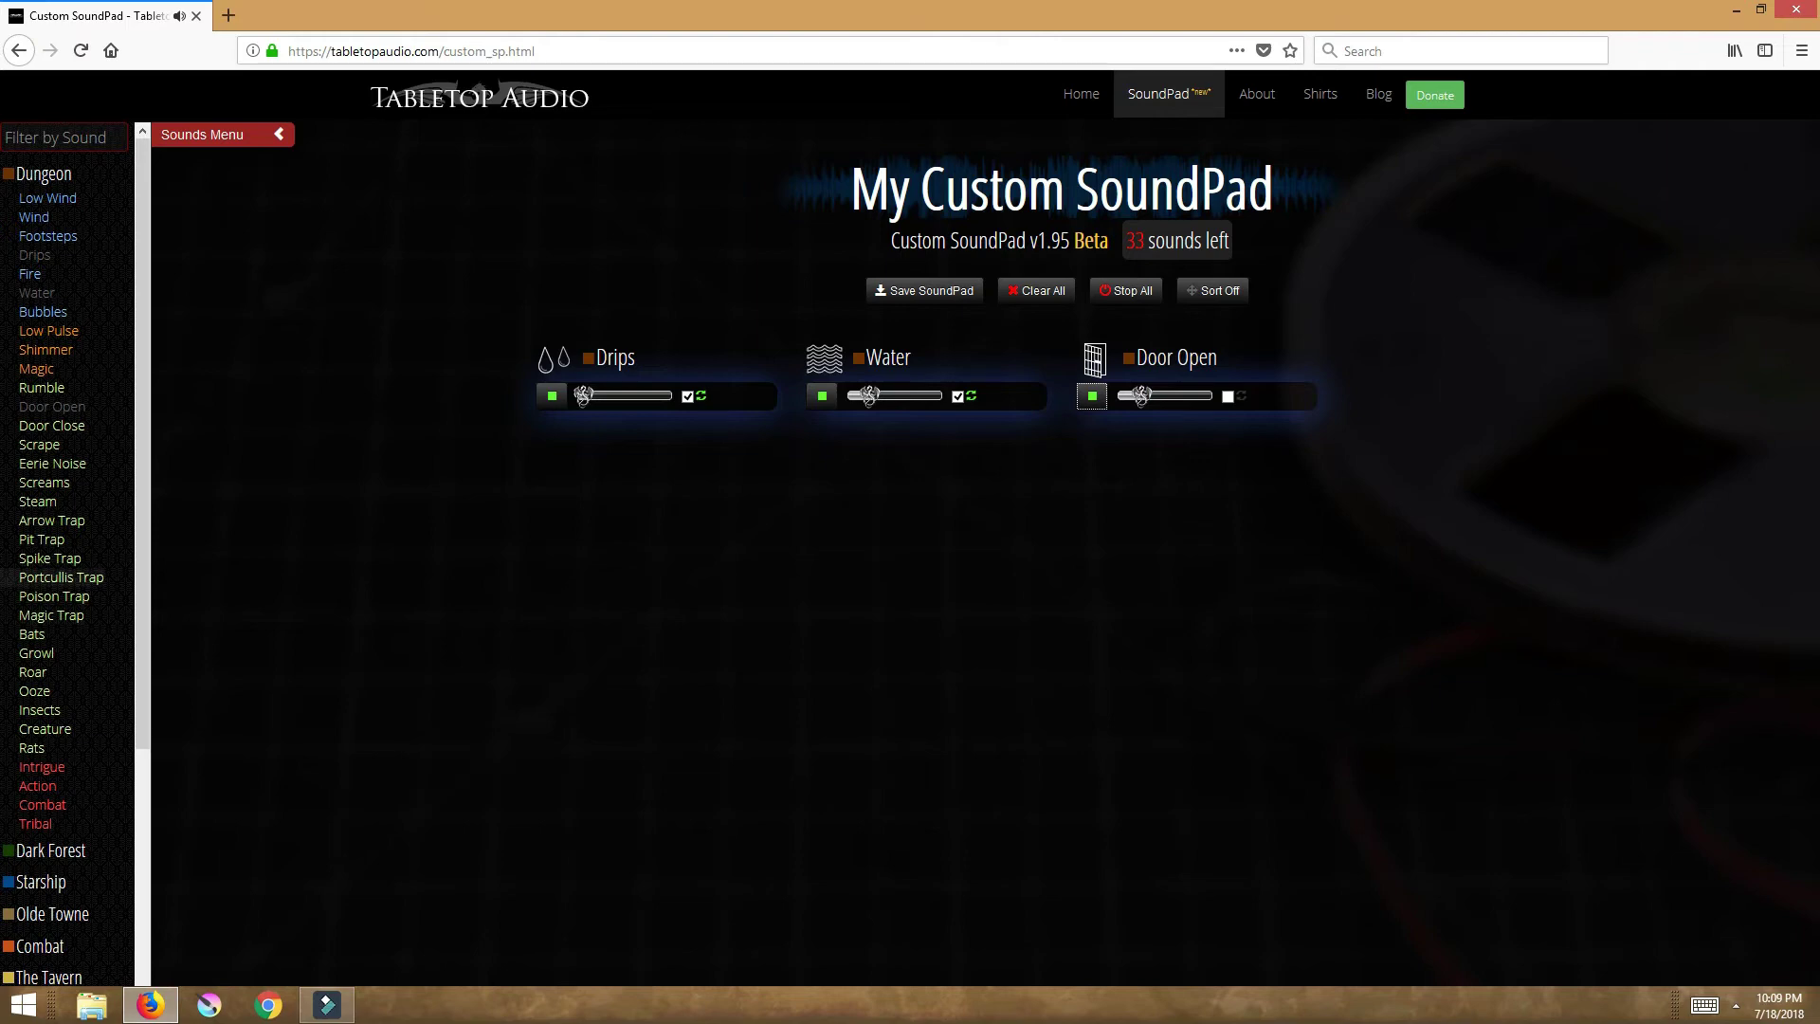
pyautogui.click(61, 576)
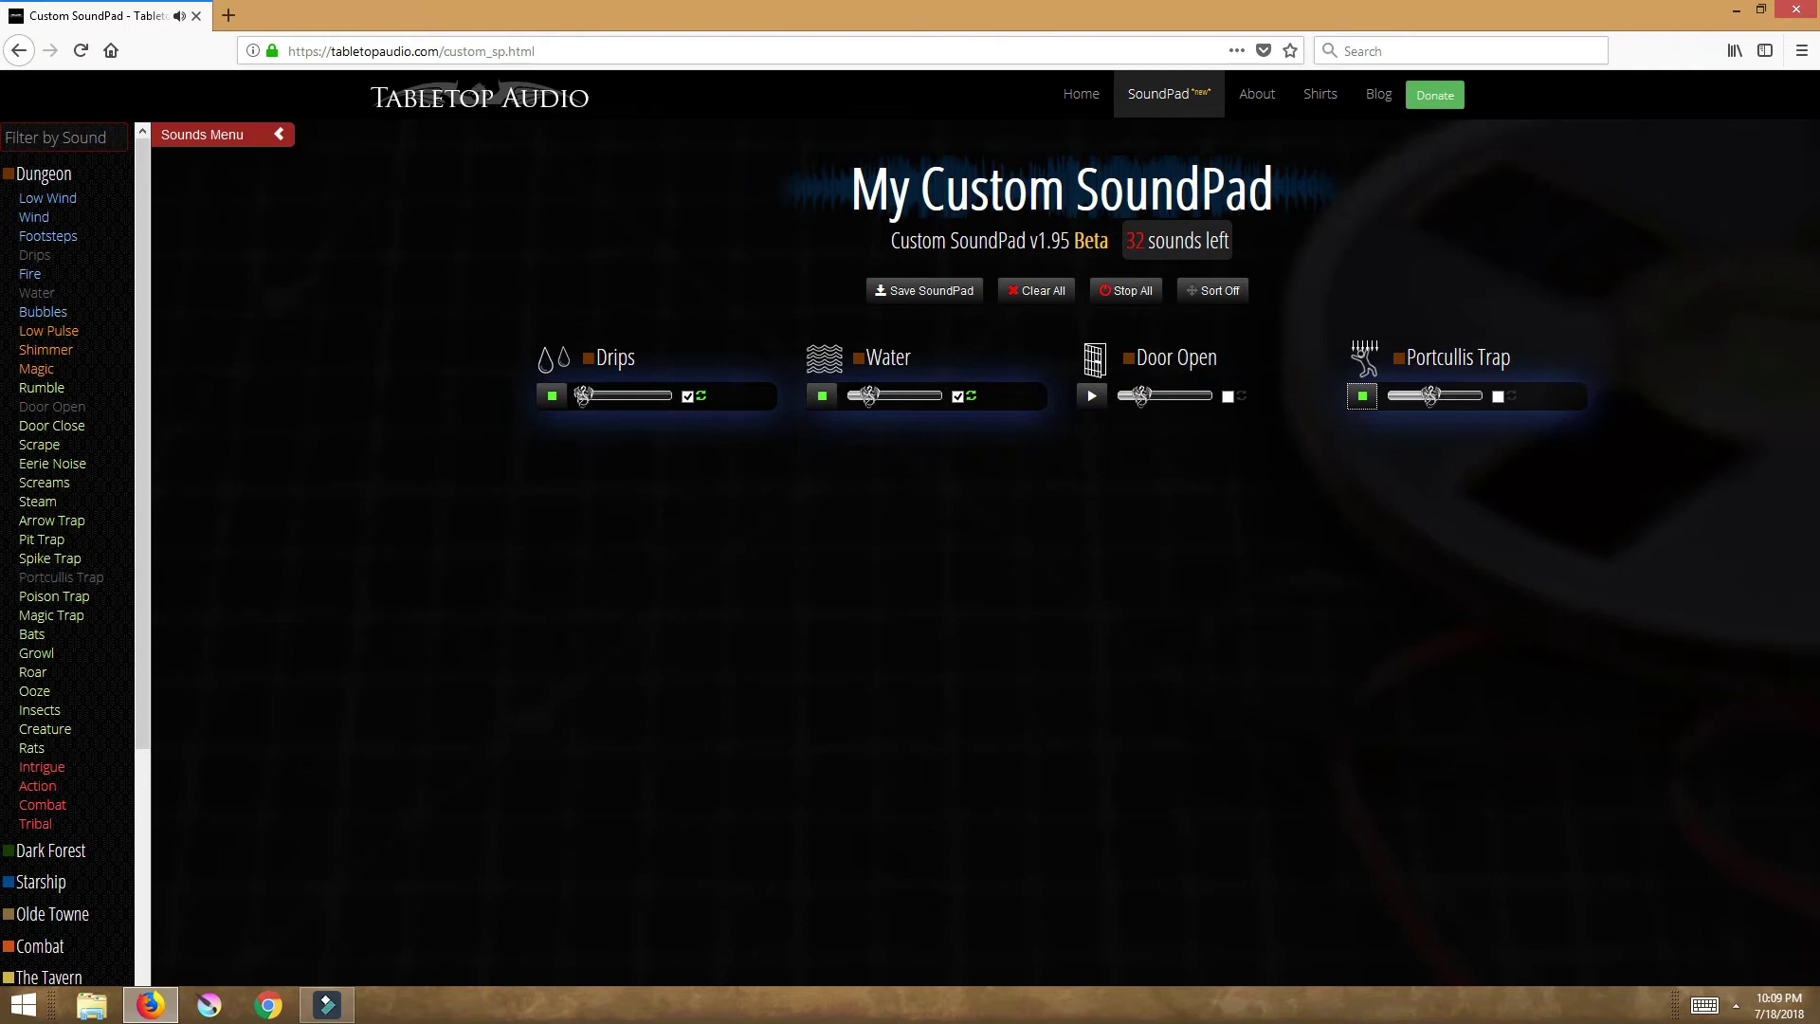
pyautogui.click(34, 690)
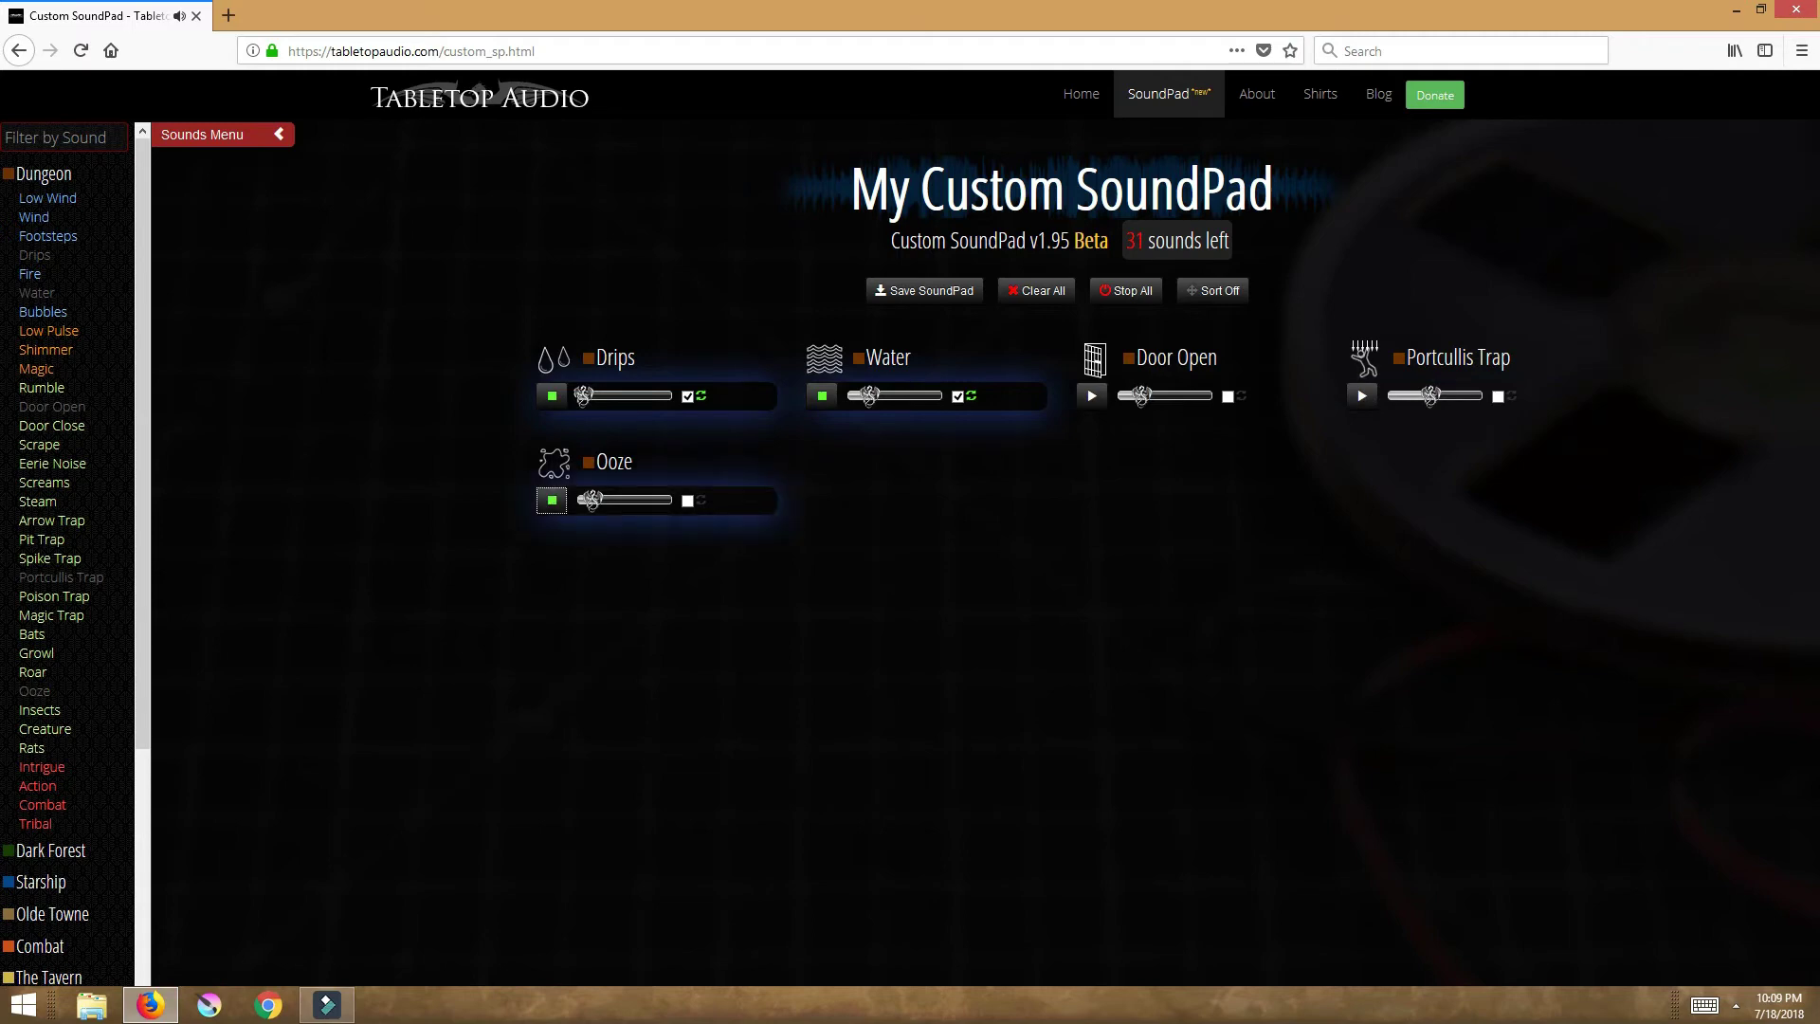
pyautogui.click(551, 395)
pyautogui.click(822, 395)
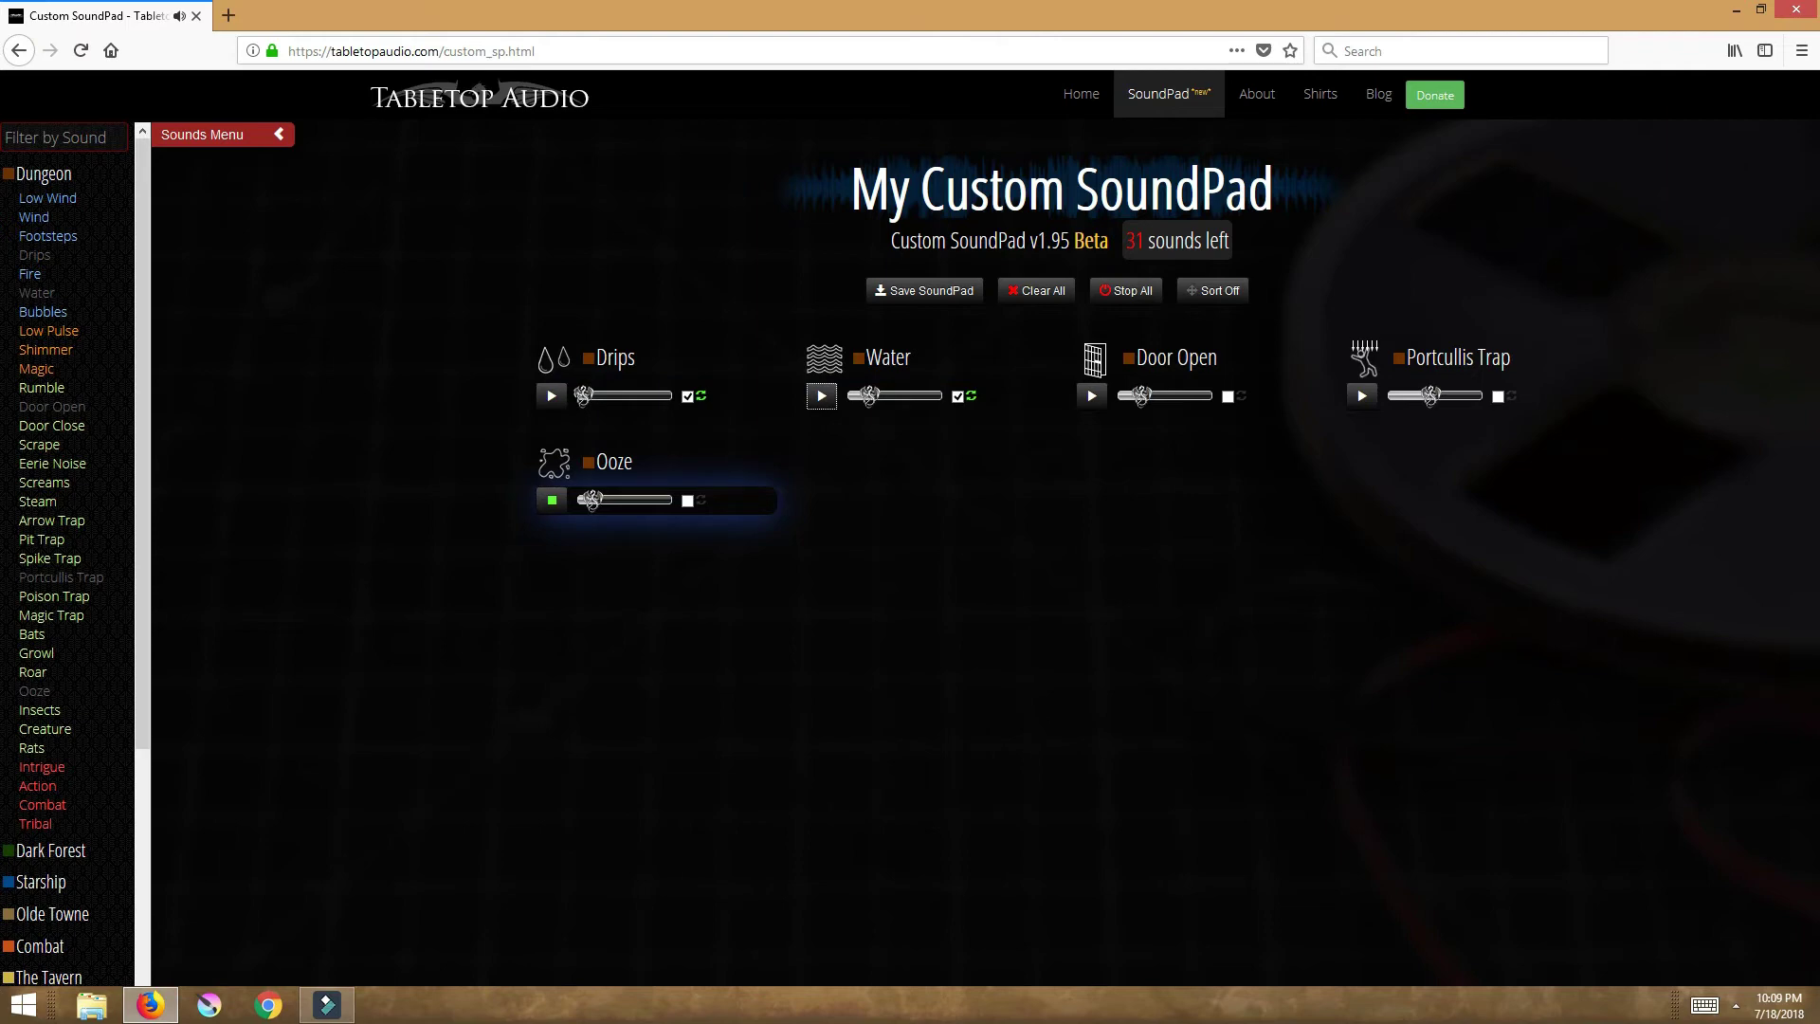
# - Add Explosion and Eerie Tone from the Olde Towne sounds, and play Eerie Tone briefly before stopping it
pyautogui.scroll(-3, 57, 608)
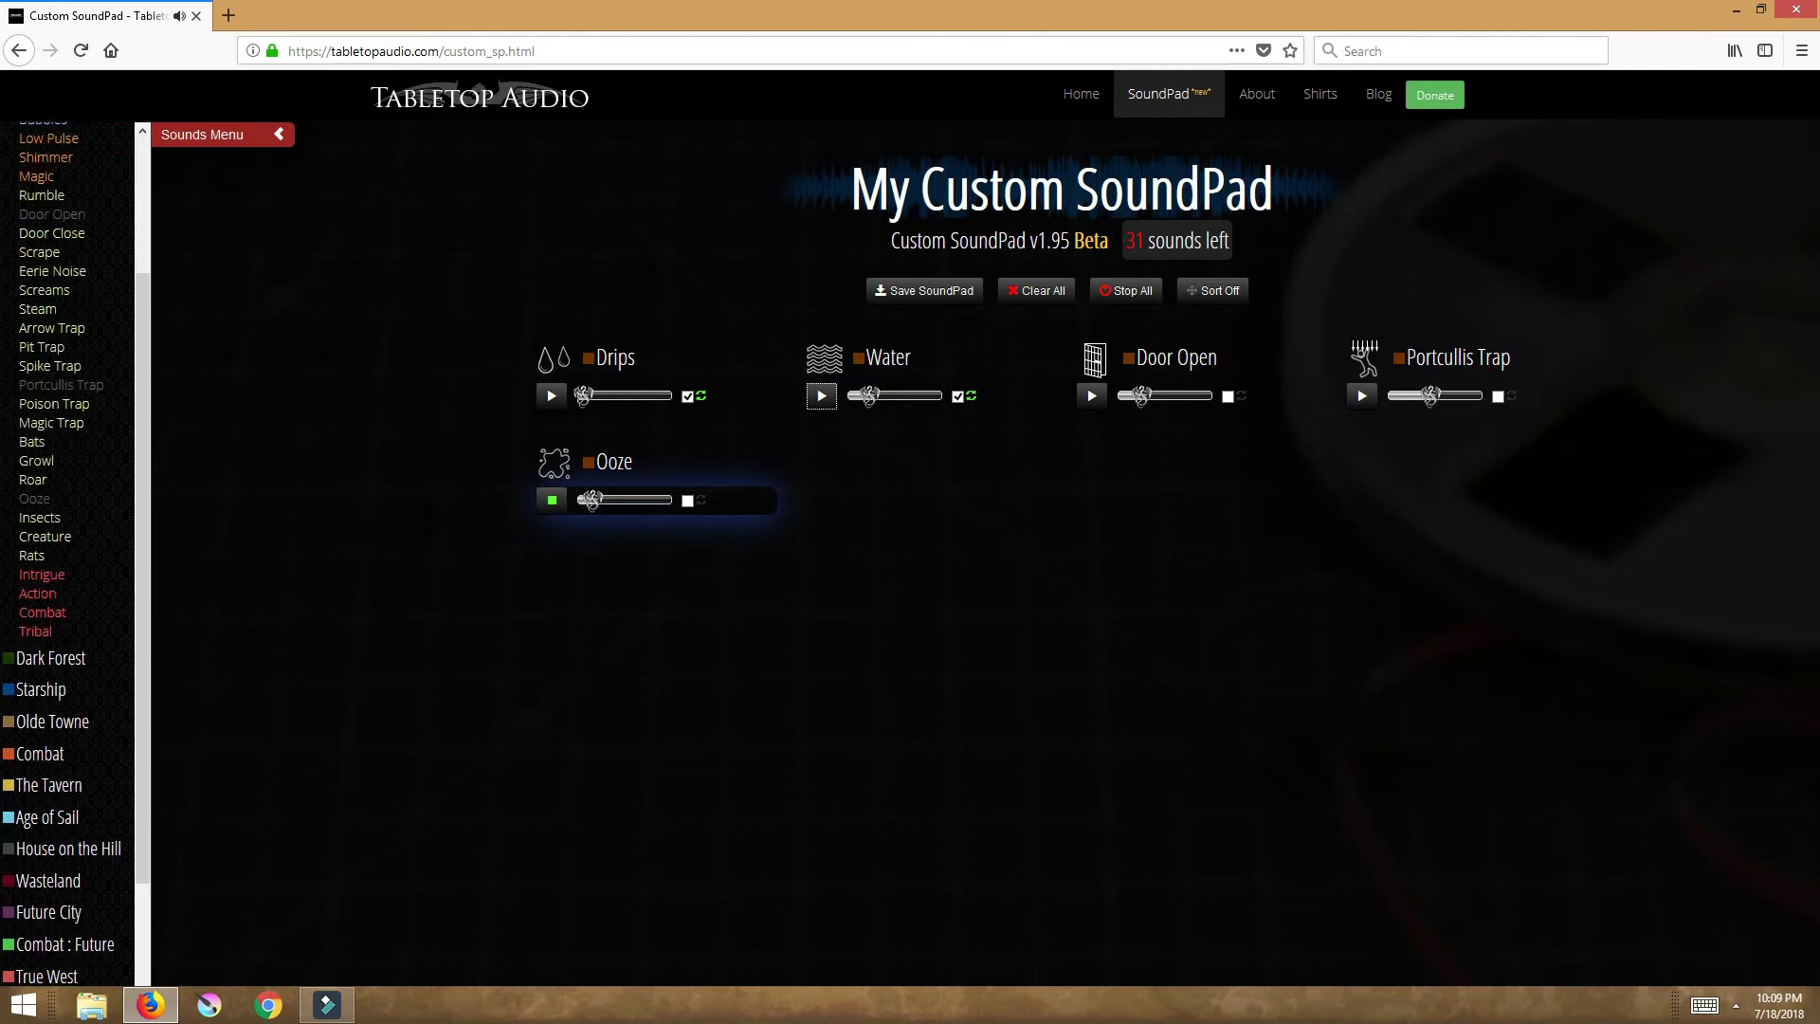
pyautogui.click(52, 641)
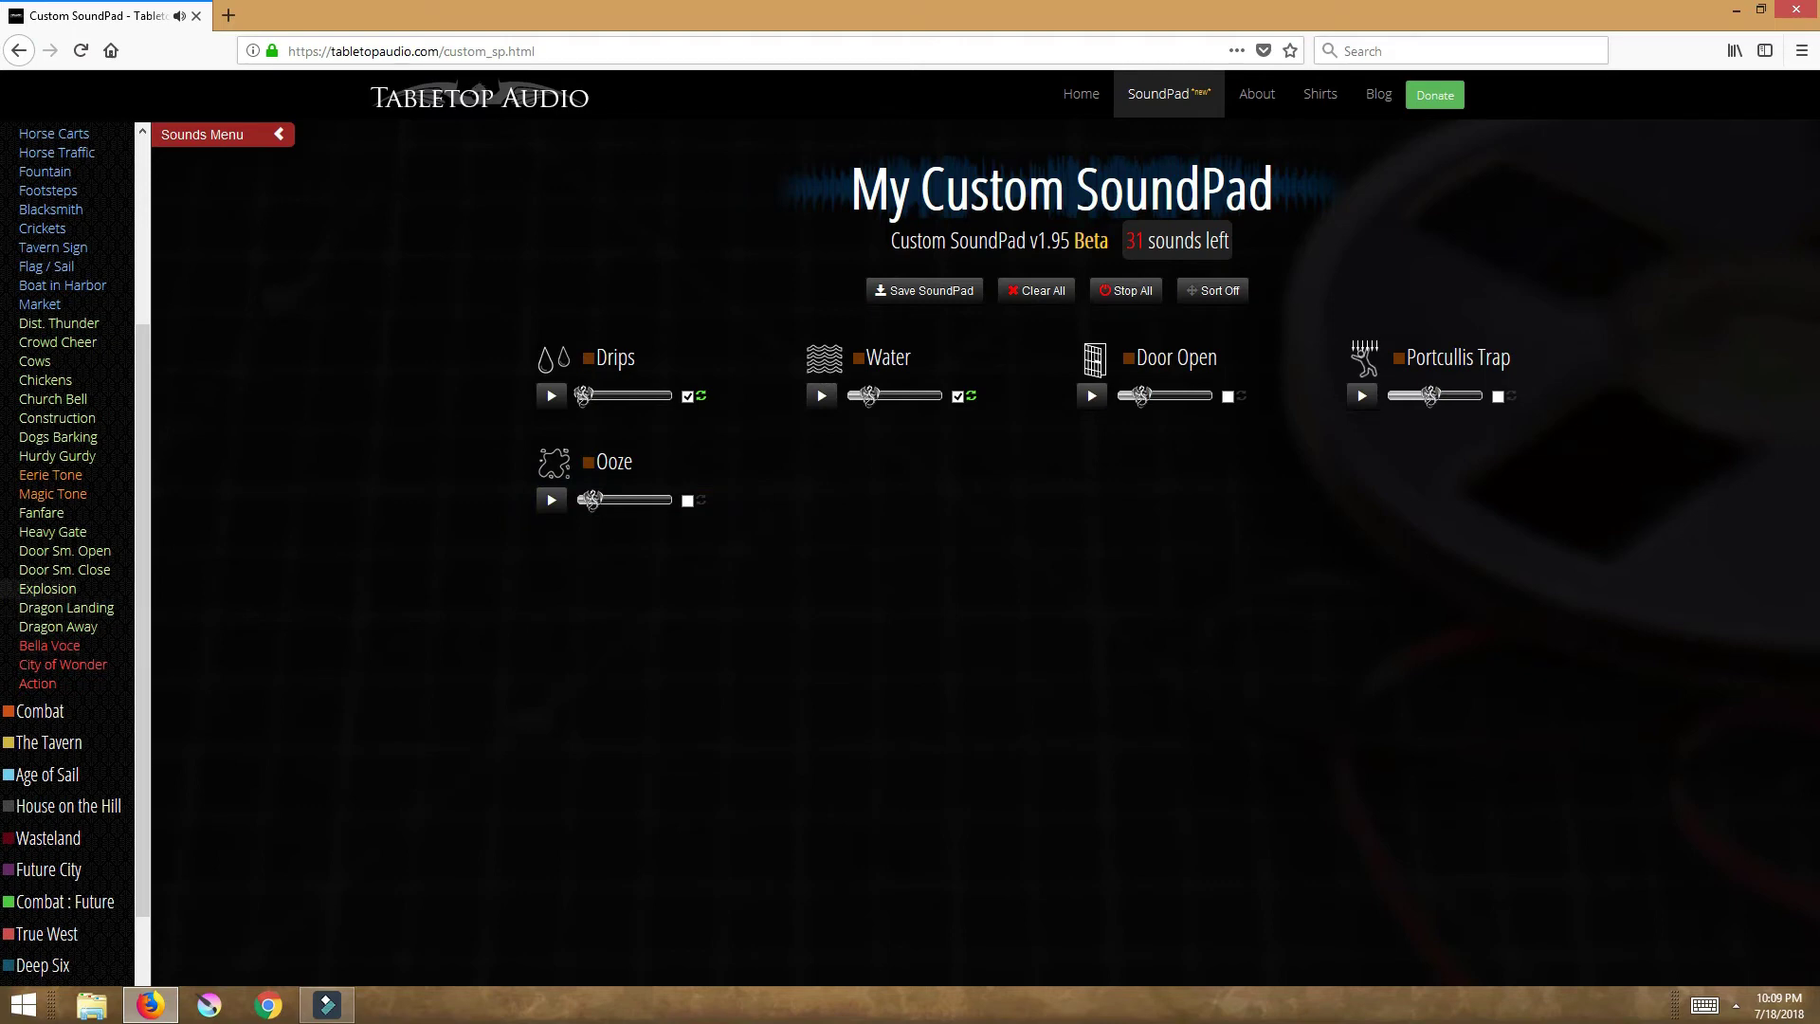
pyautogui.click(47, 588)
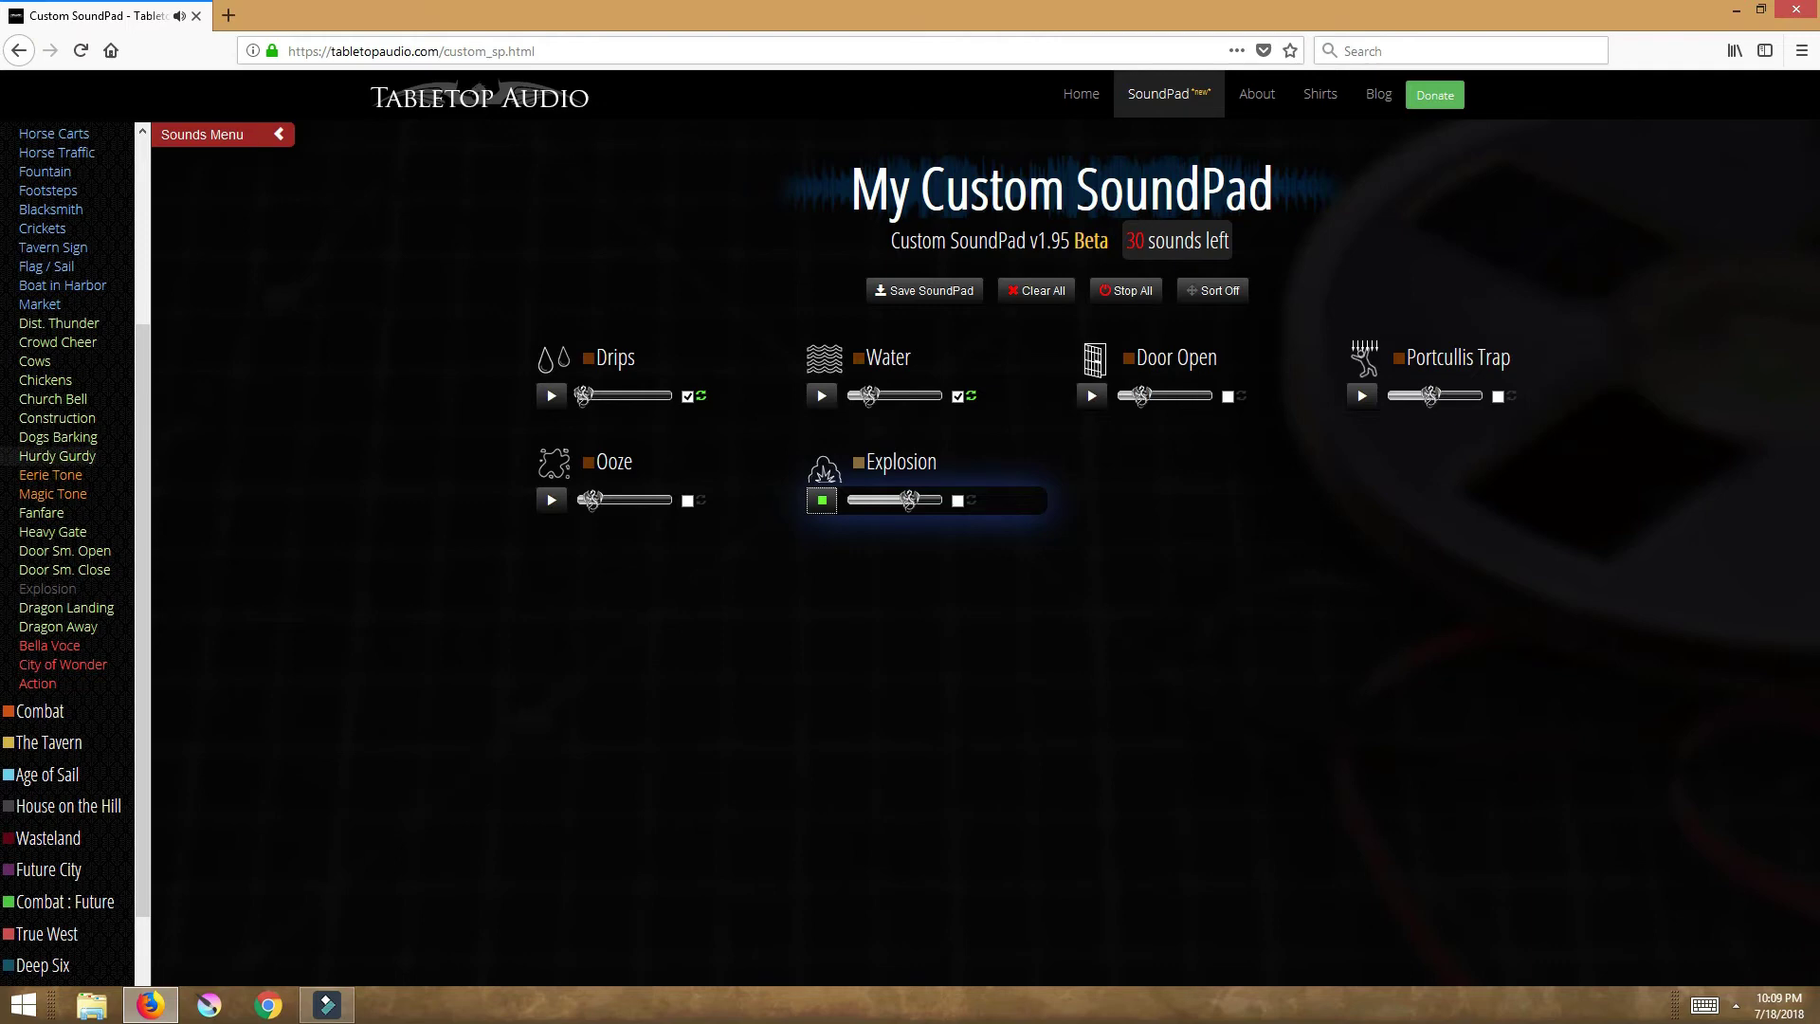
pyautogui.click(50, 474)
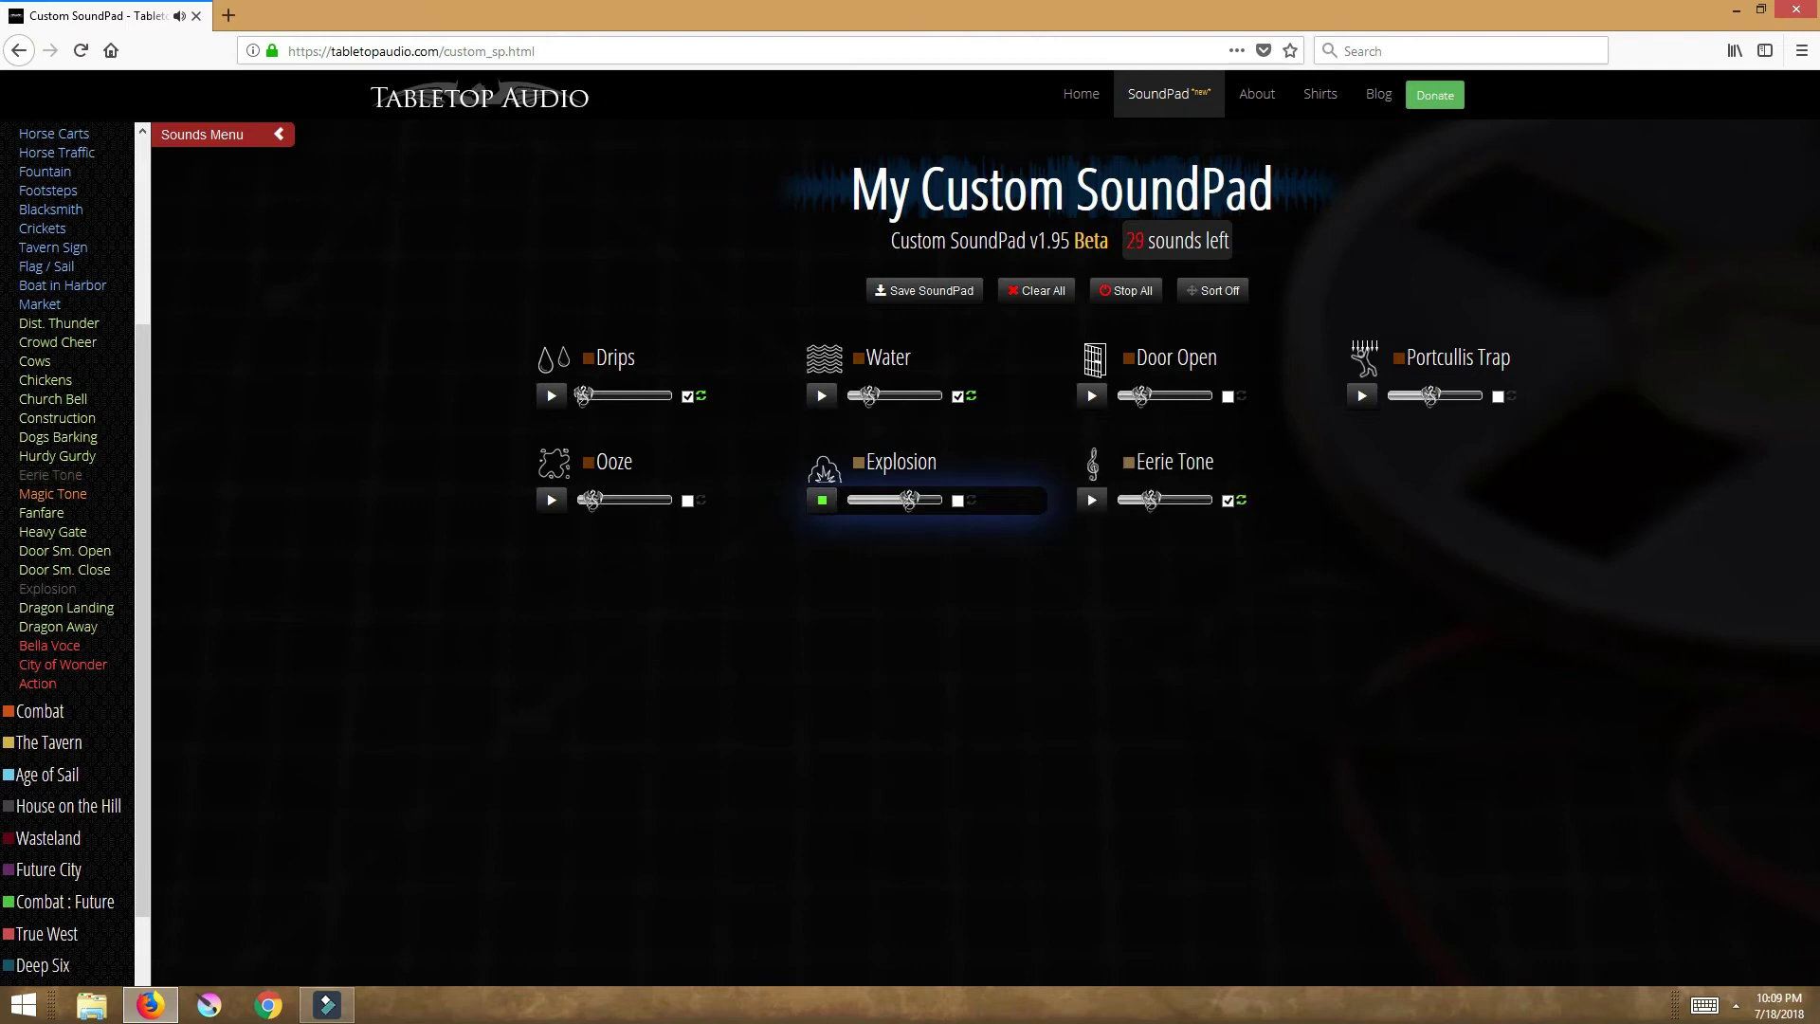
pyautogui.click(1090, 500)
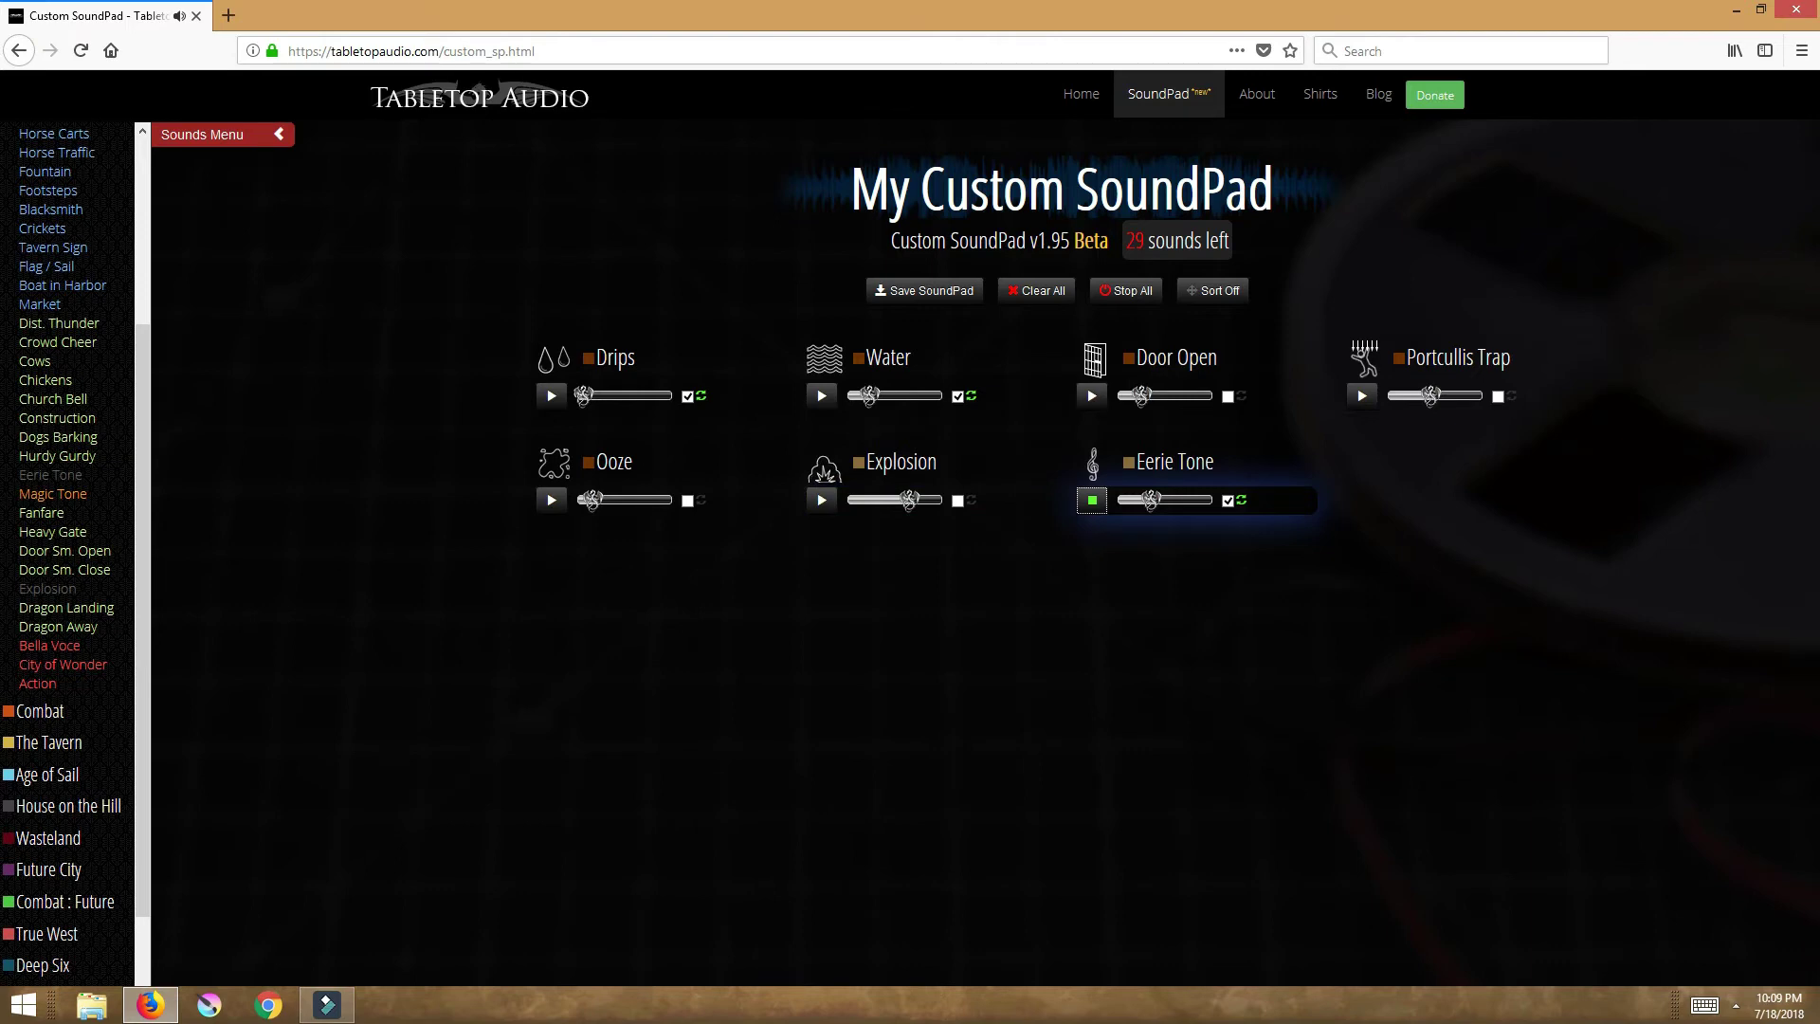
pyautogui.press('space')
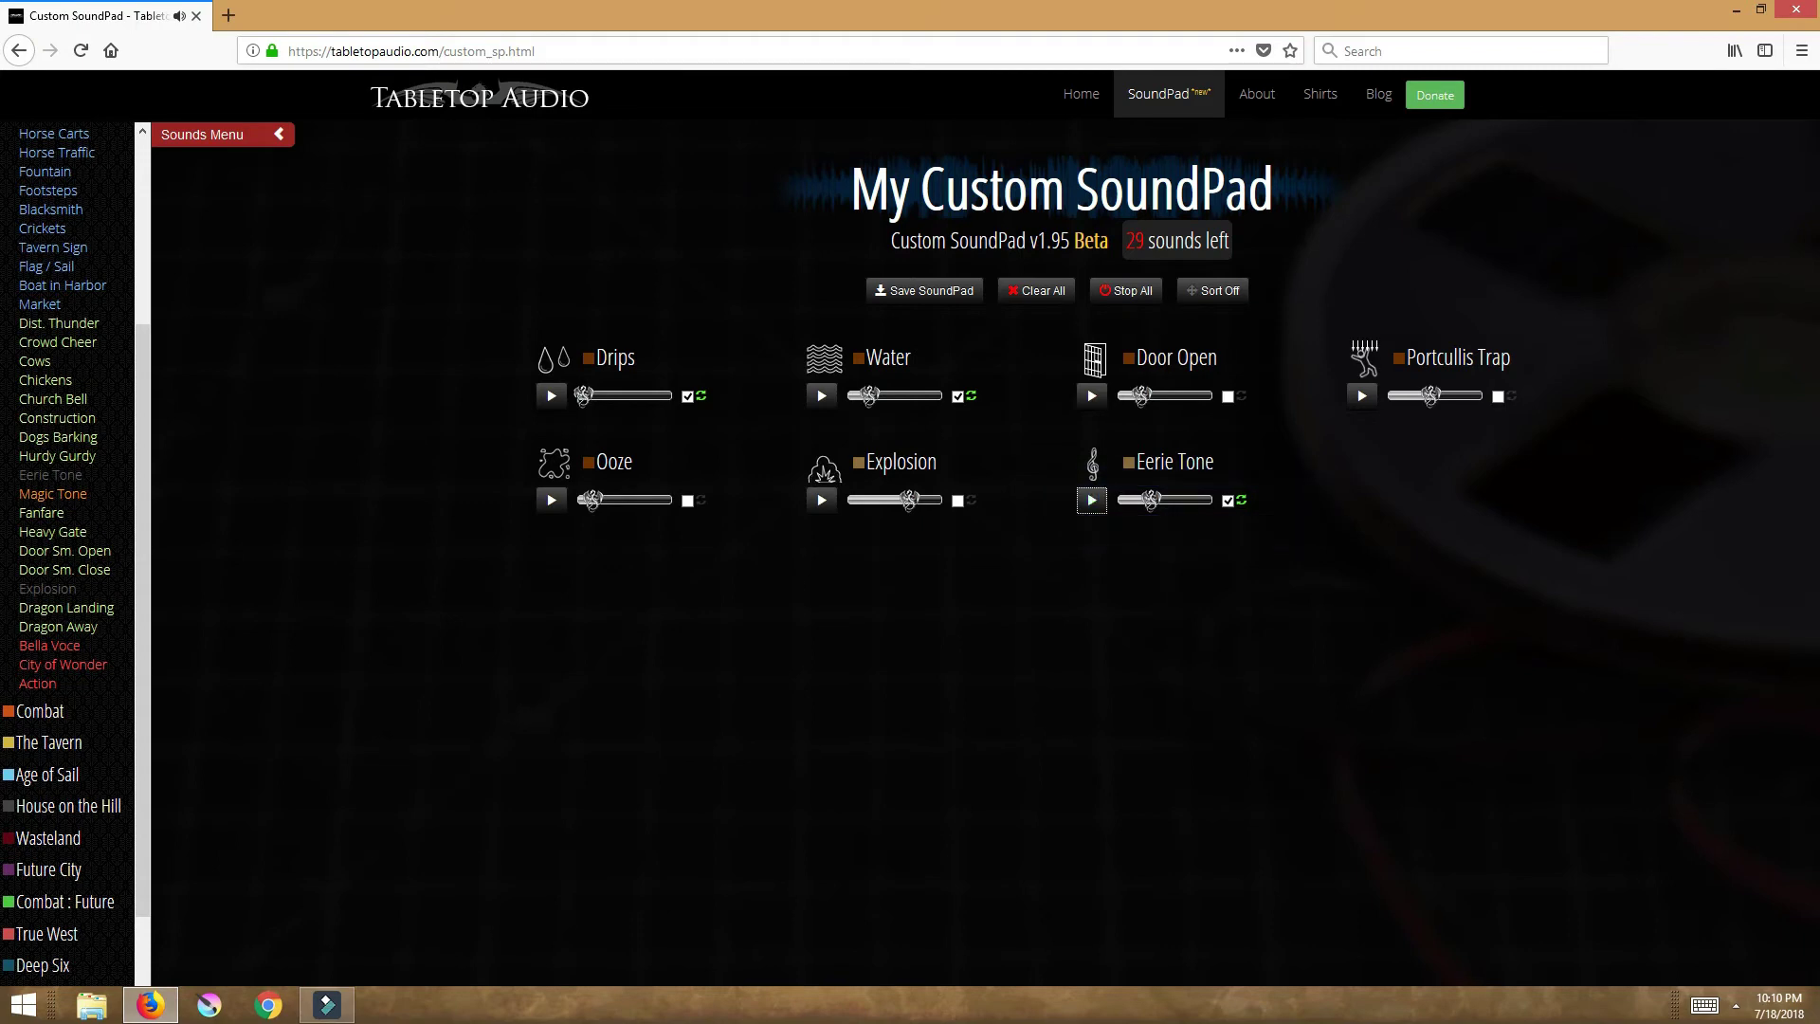
# - Save the custom SoundPad under the name SoundPad 4
pyautogui.click(924, 290)
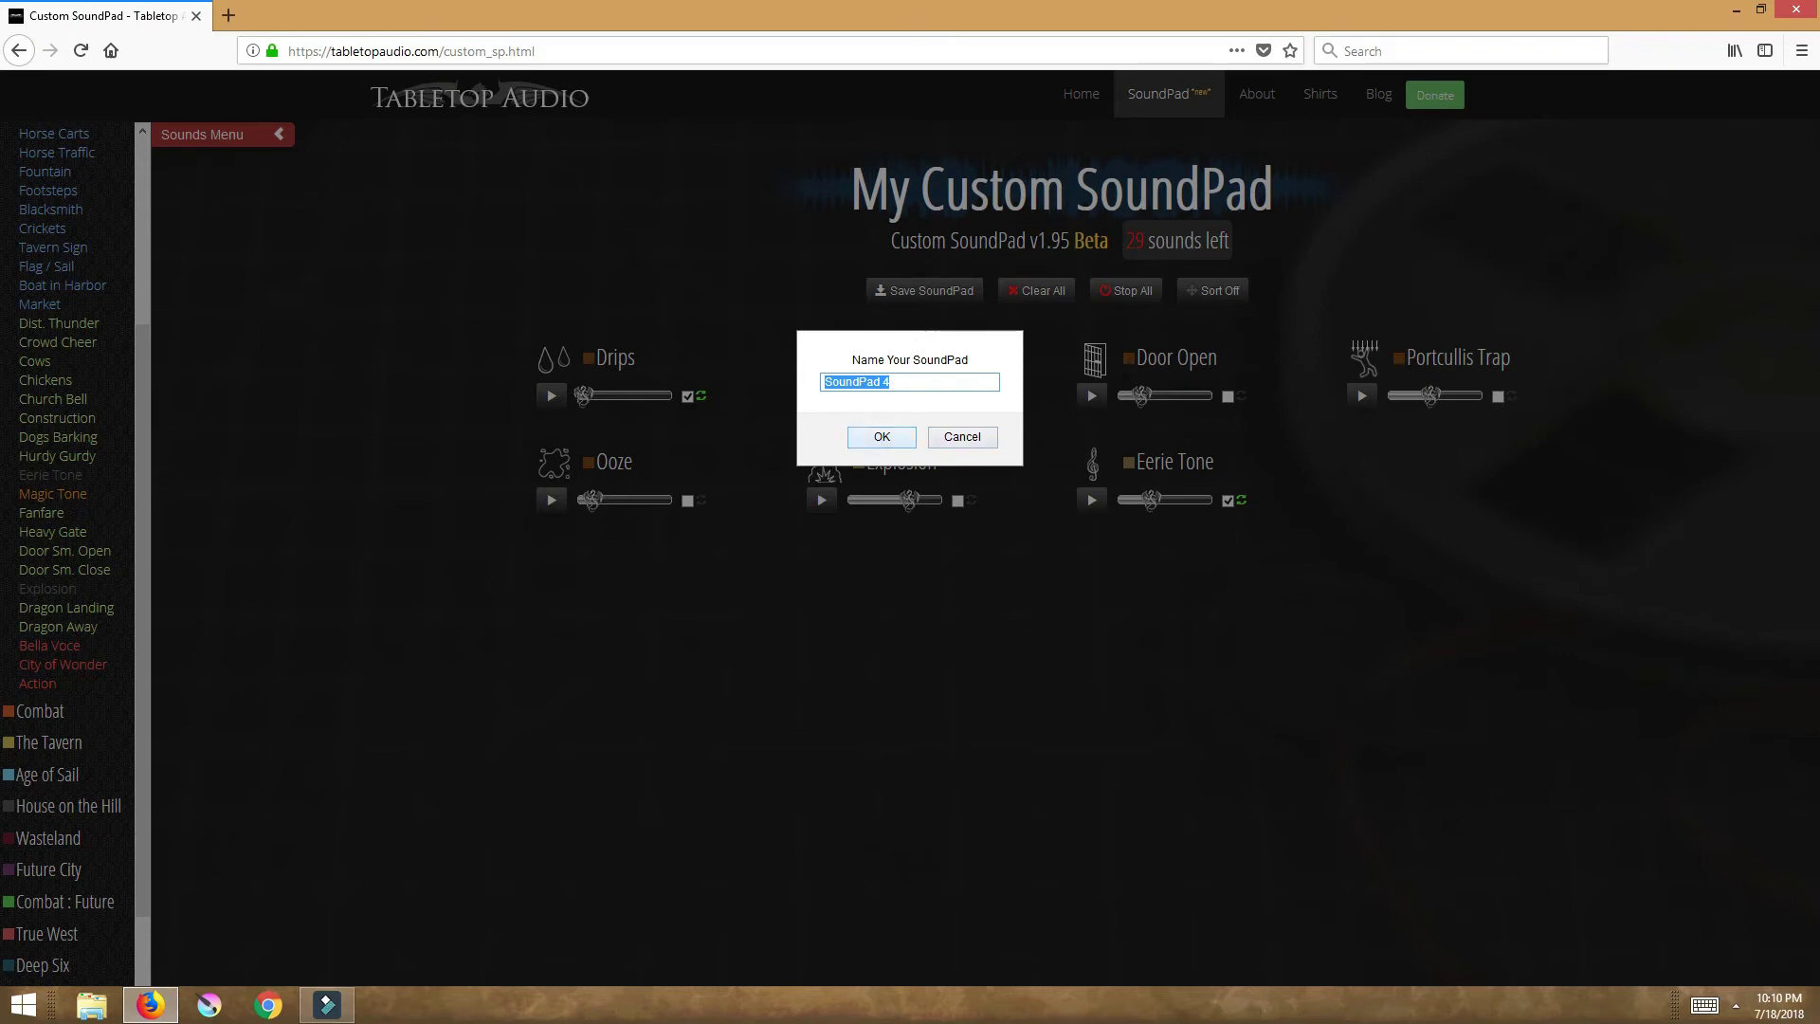
pyautogui.press('Return')
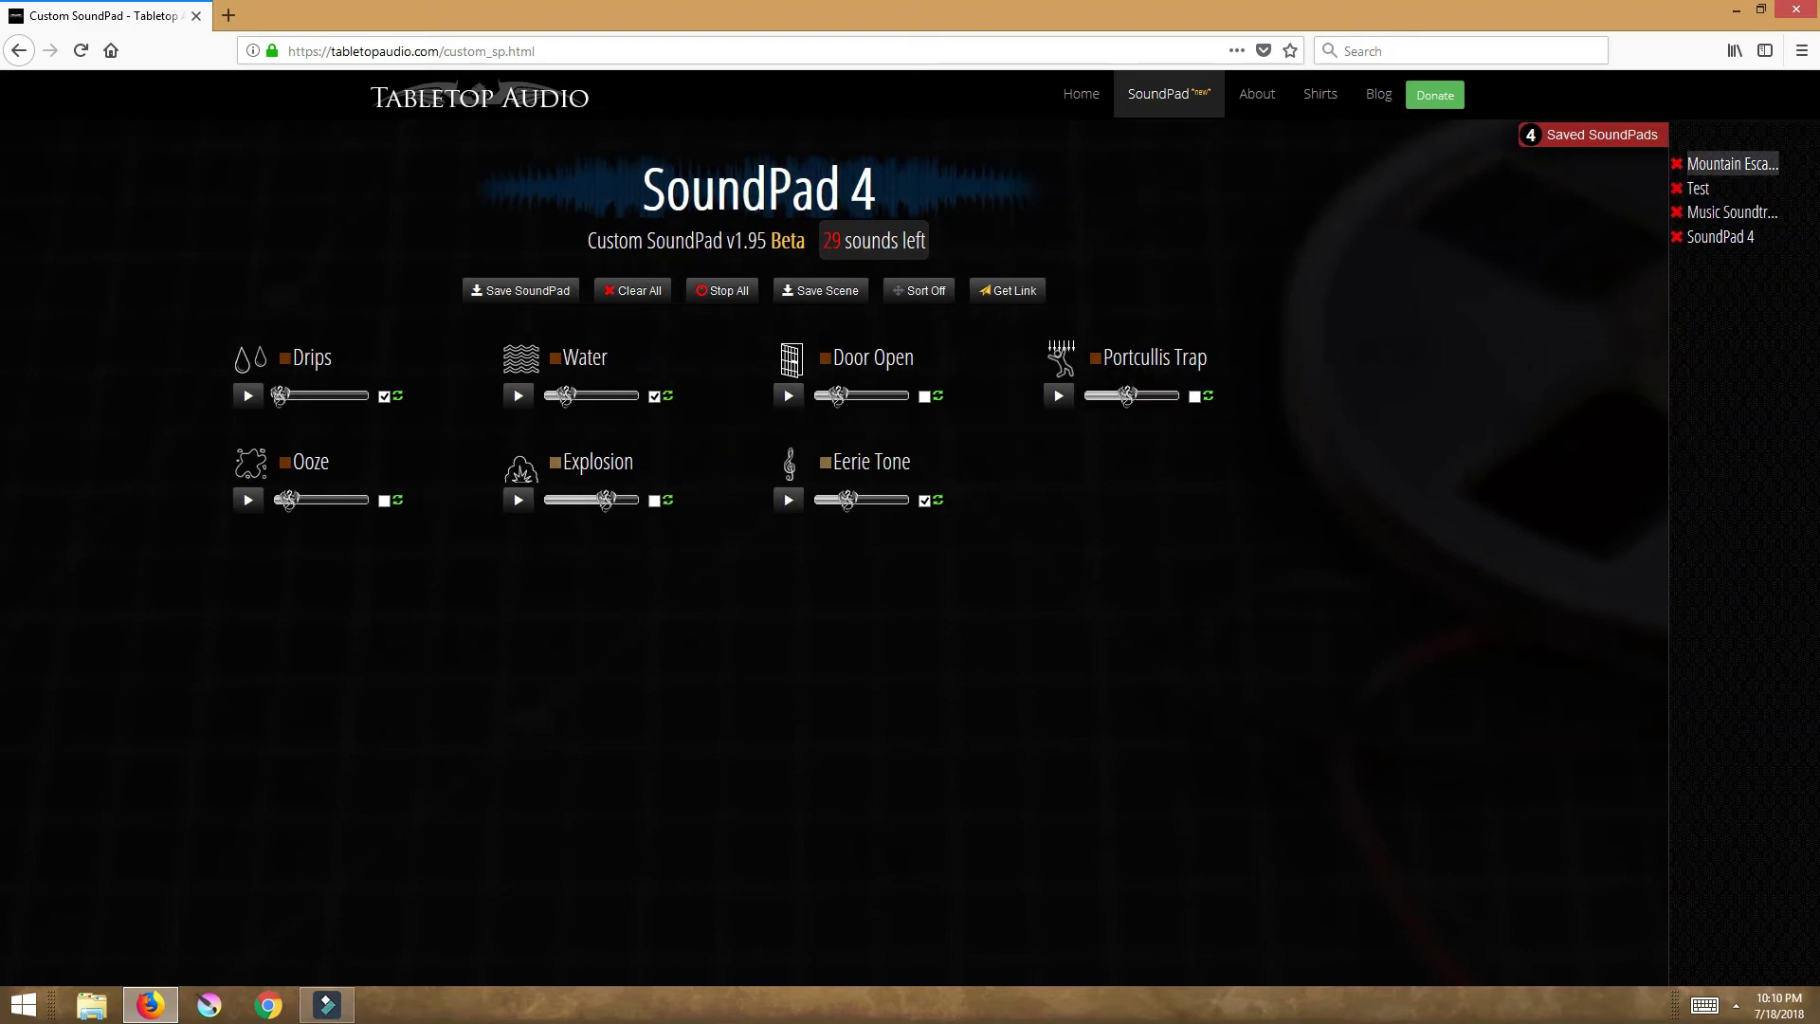
# - Load the saved Mountain Escape SoundPad, and preview its Rocks Idle and Lg. Beast Atk x3 sounds before stopping them
pyautogui.click(1732, 163)
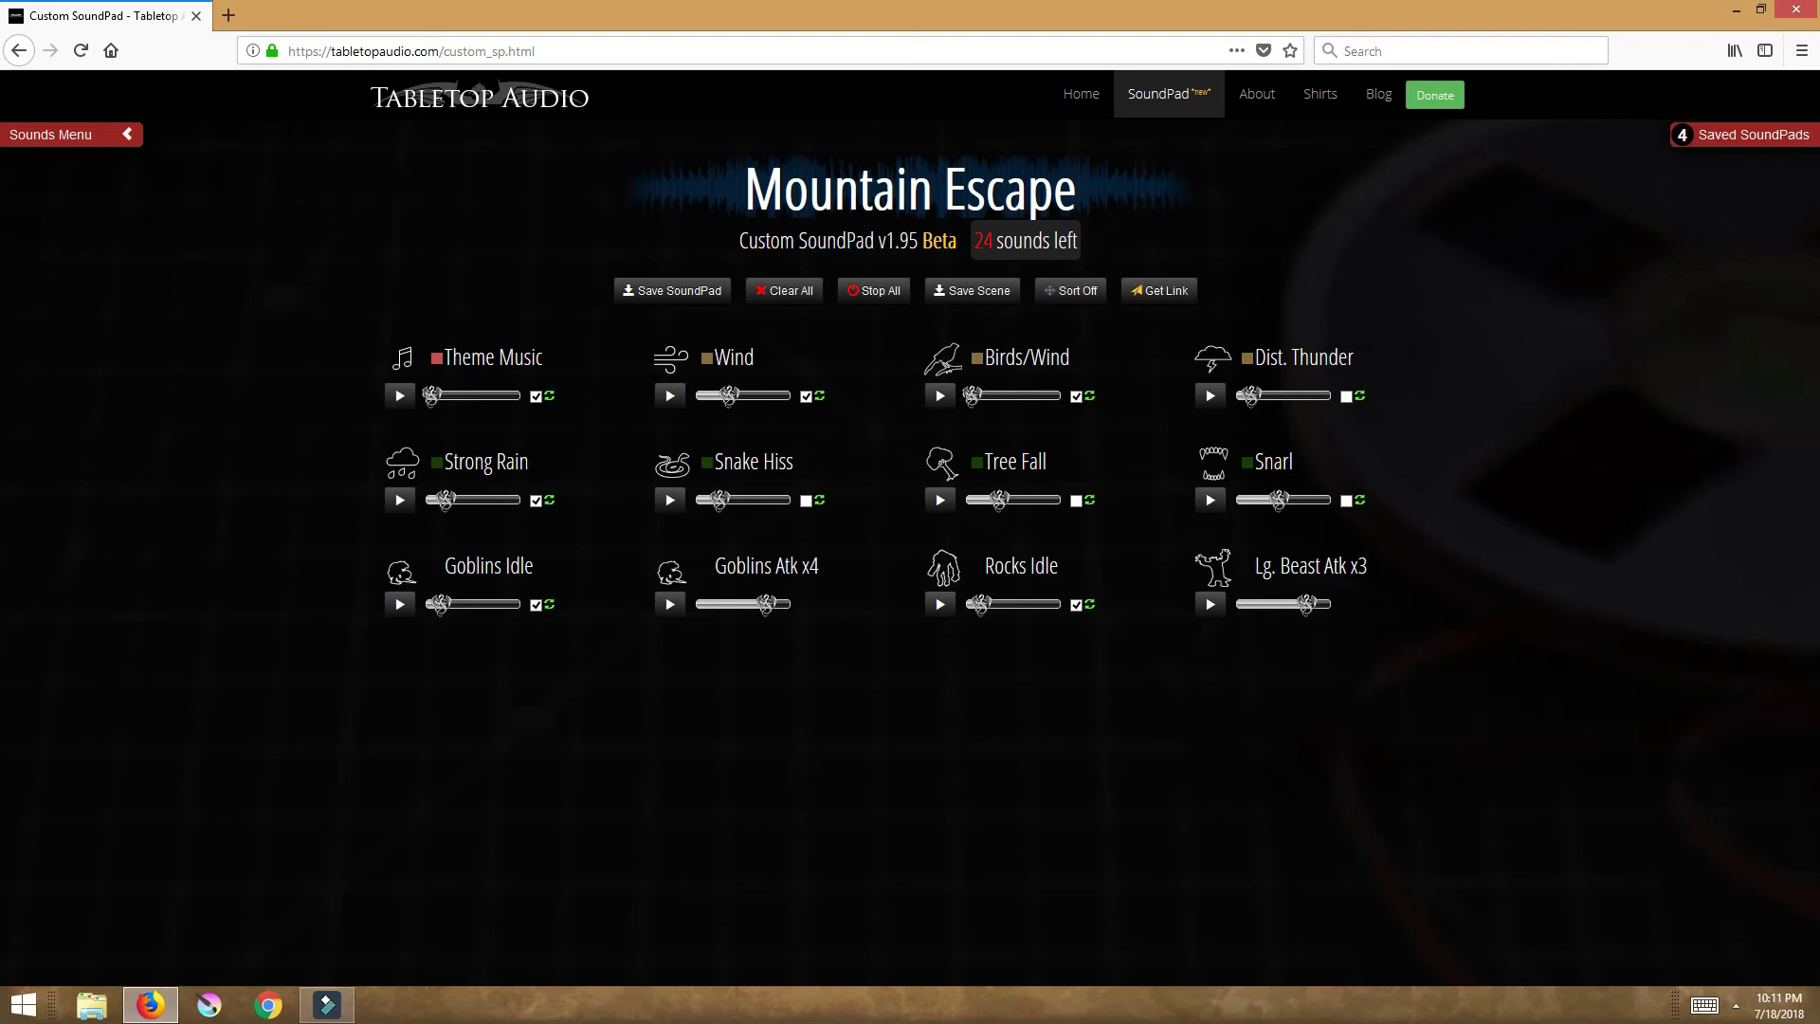
pyautogui.click(939, 604)
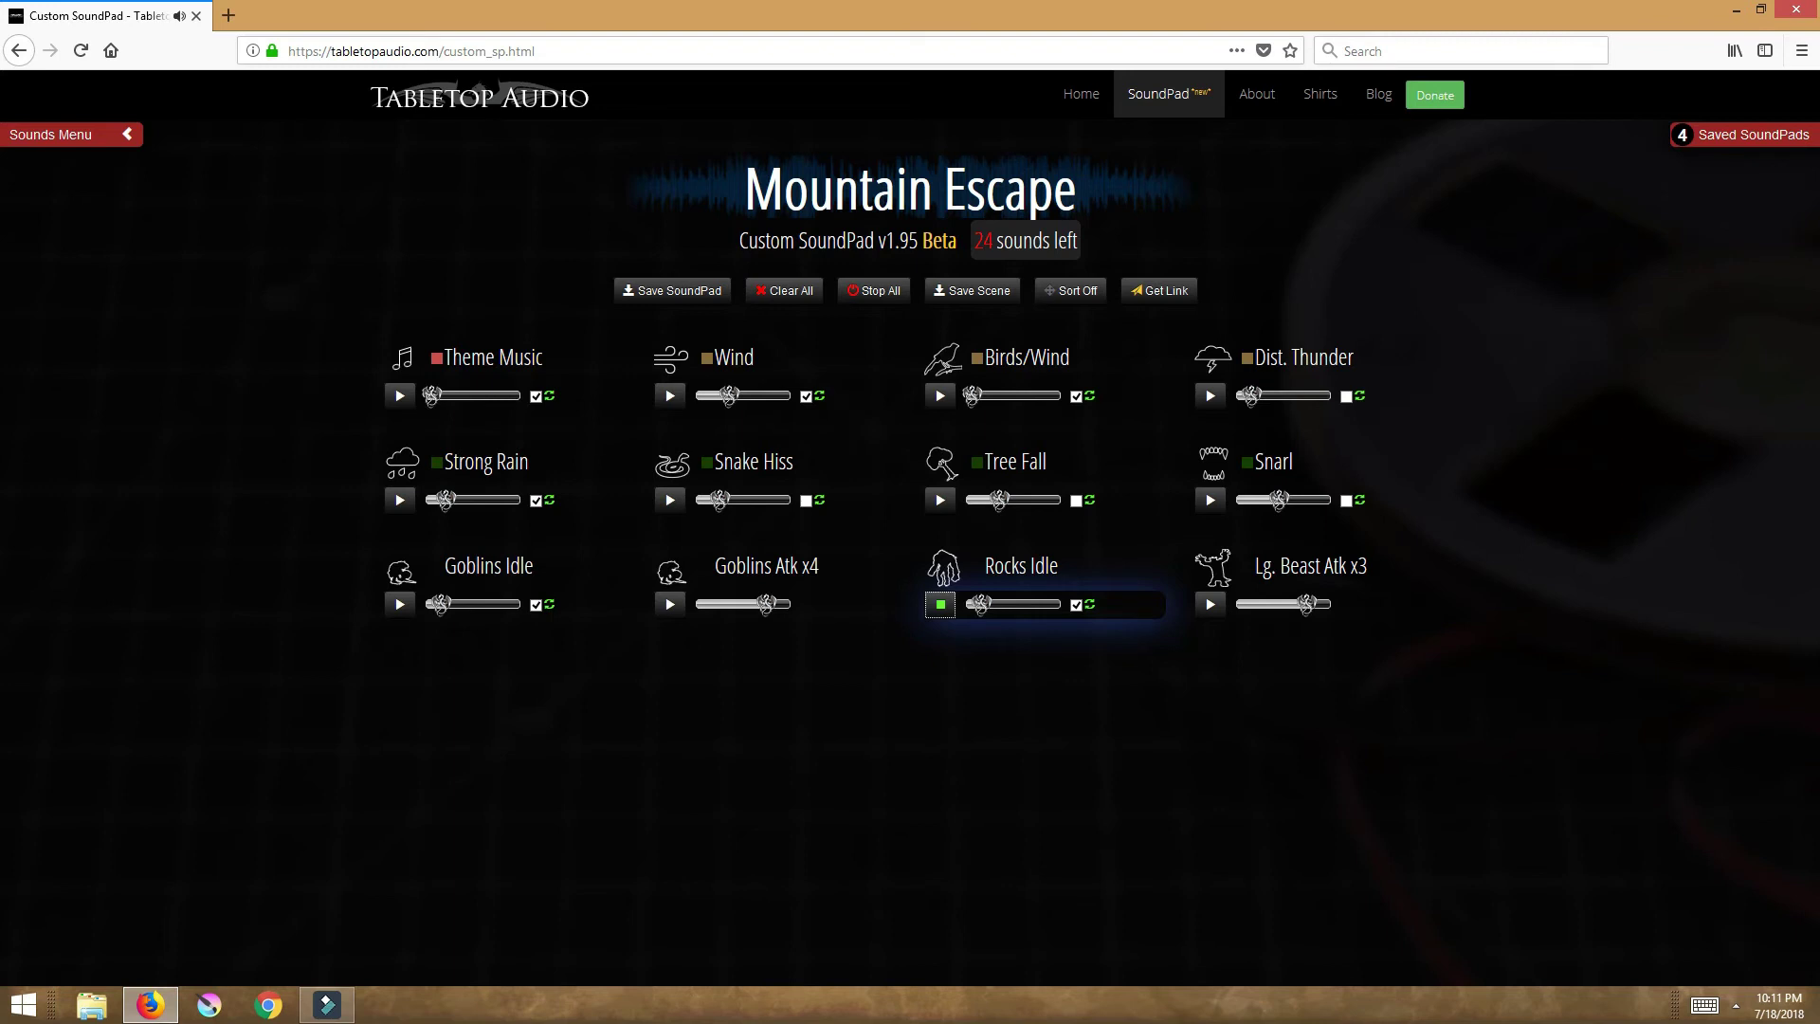
pyautogui.click(1211, 604)
pyautogui.press('space')
pyautogui.click(939, 603)
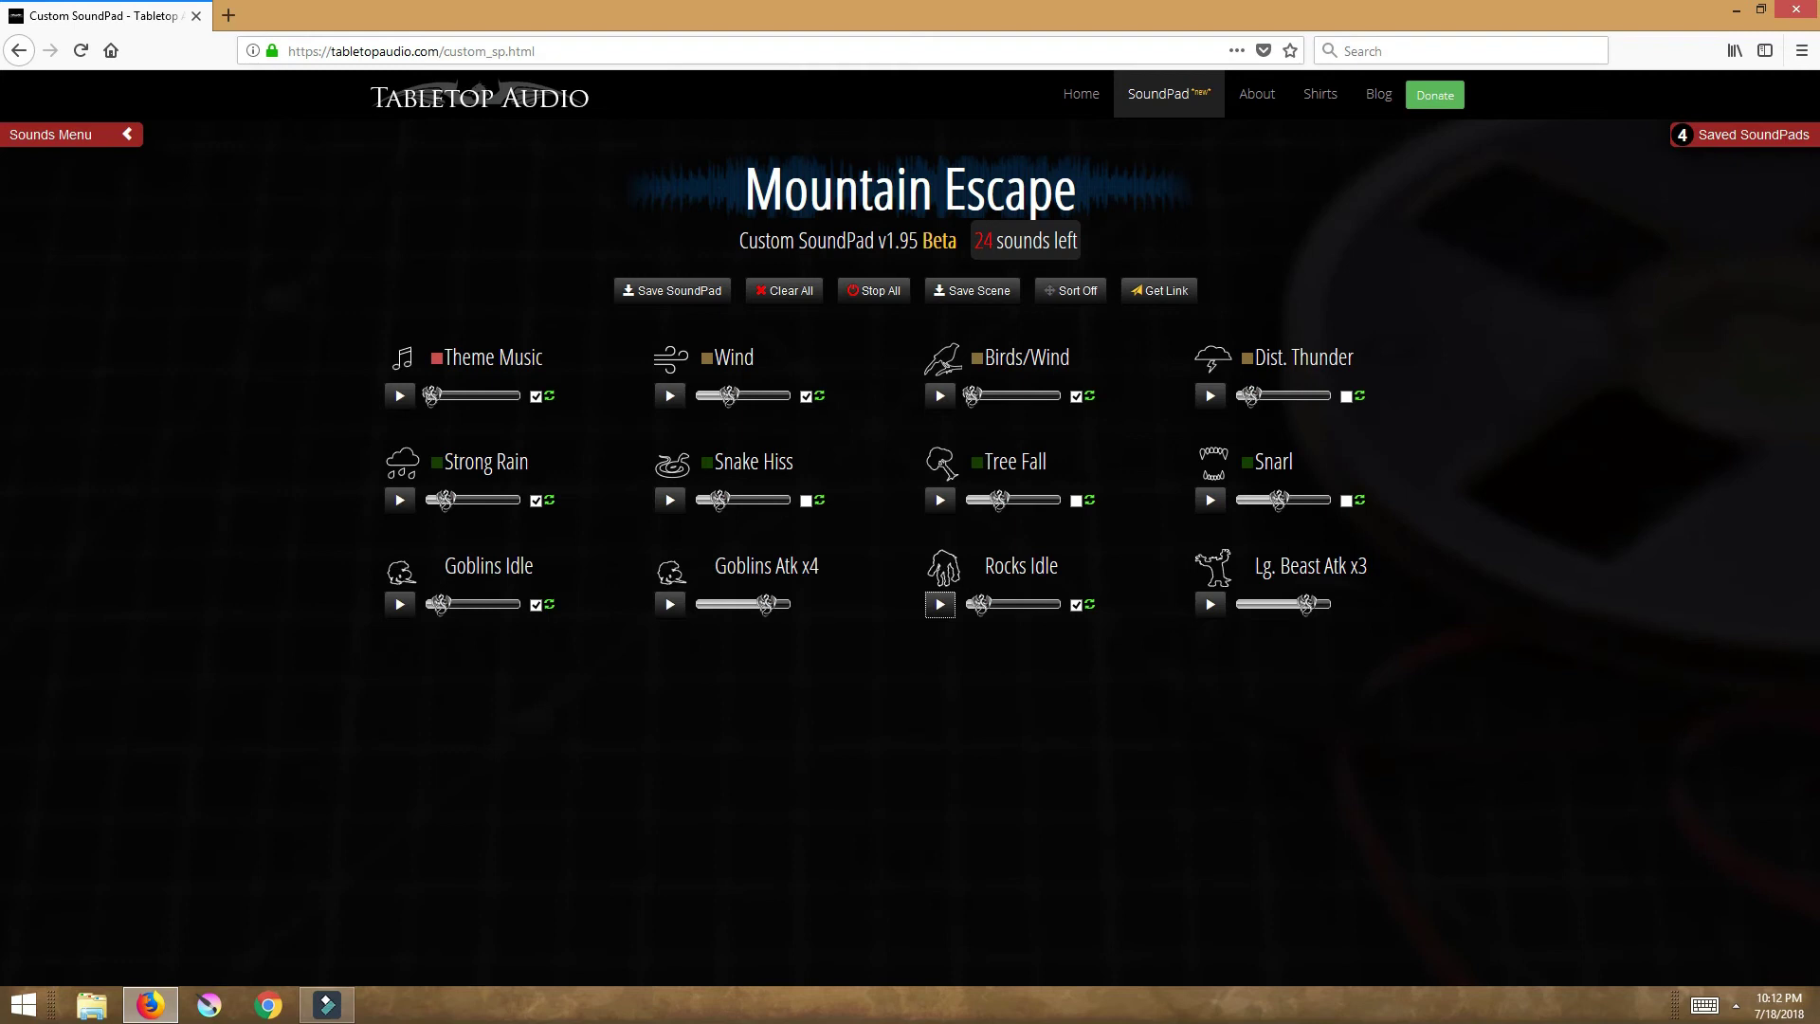
# - Open the ENnies 2018 voting page from the Tabletop Audio home page, look through its instructions and categories, and return
pyautogui.click(1081, 94)
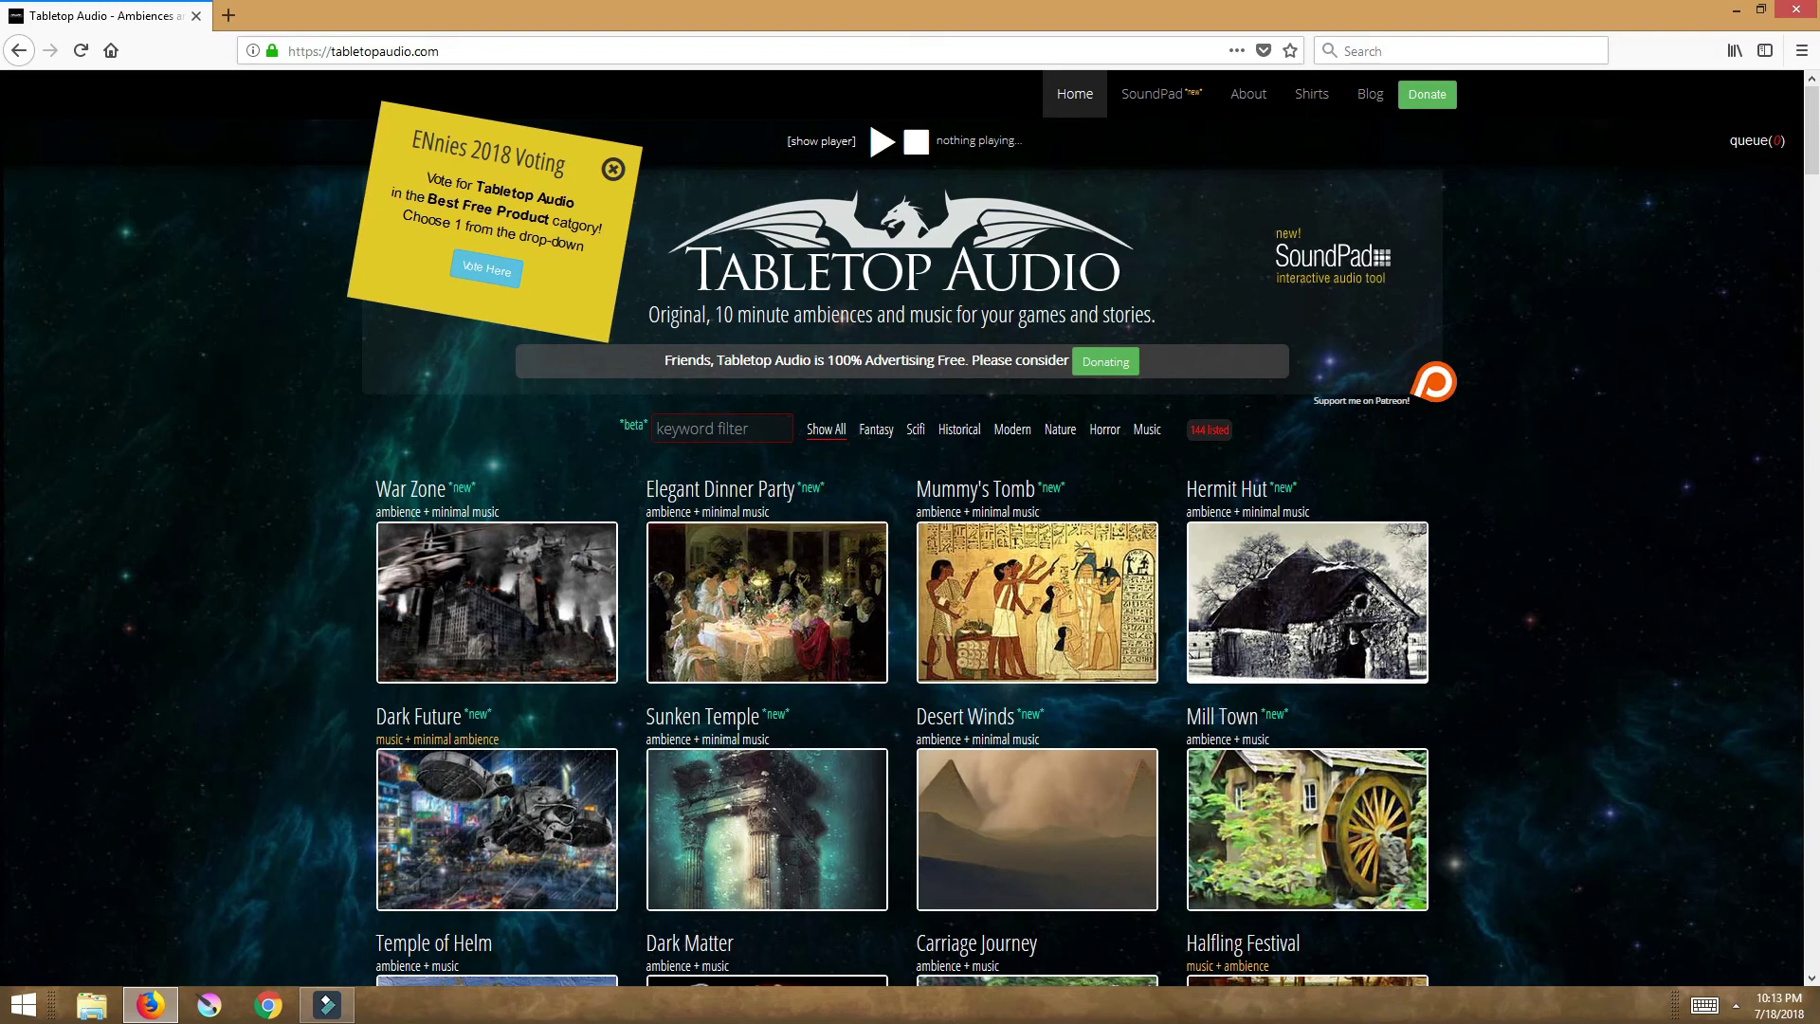
pyautogui.click(486, 268)
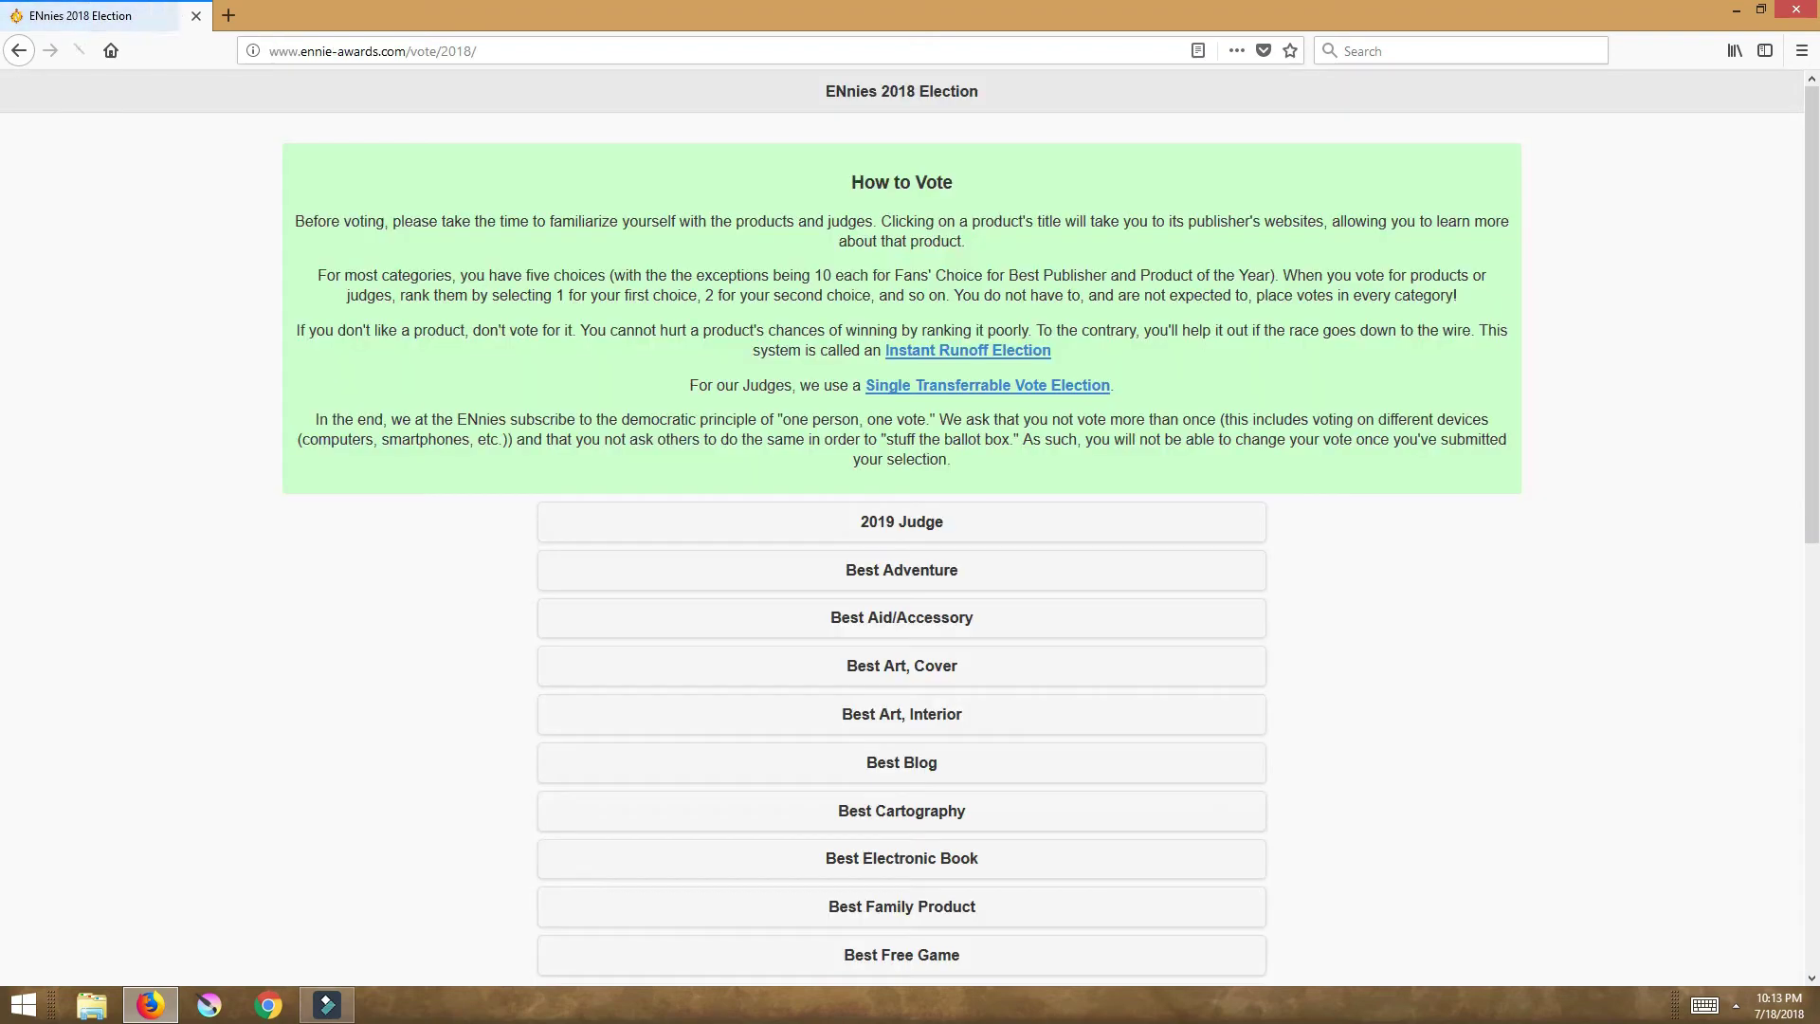
pyautogui.scroll(-5, 901, 523)
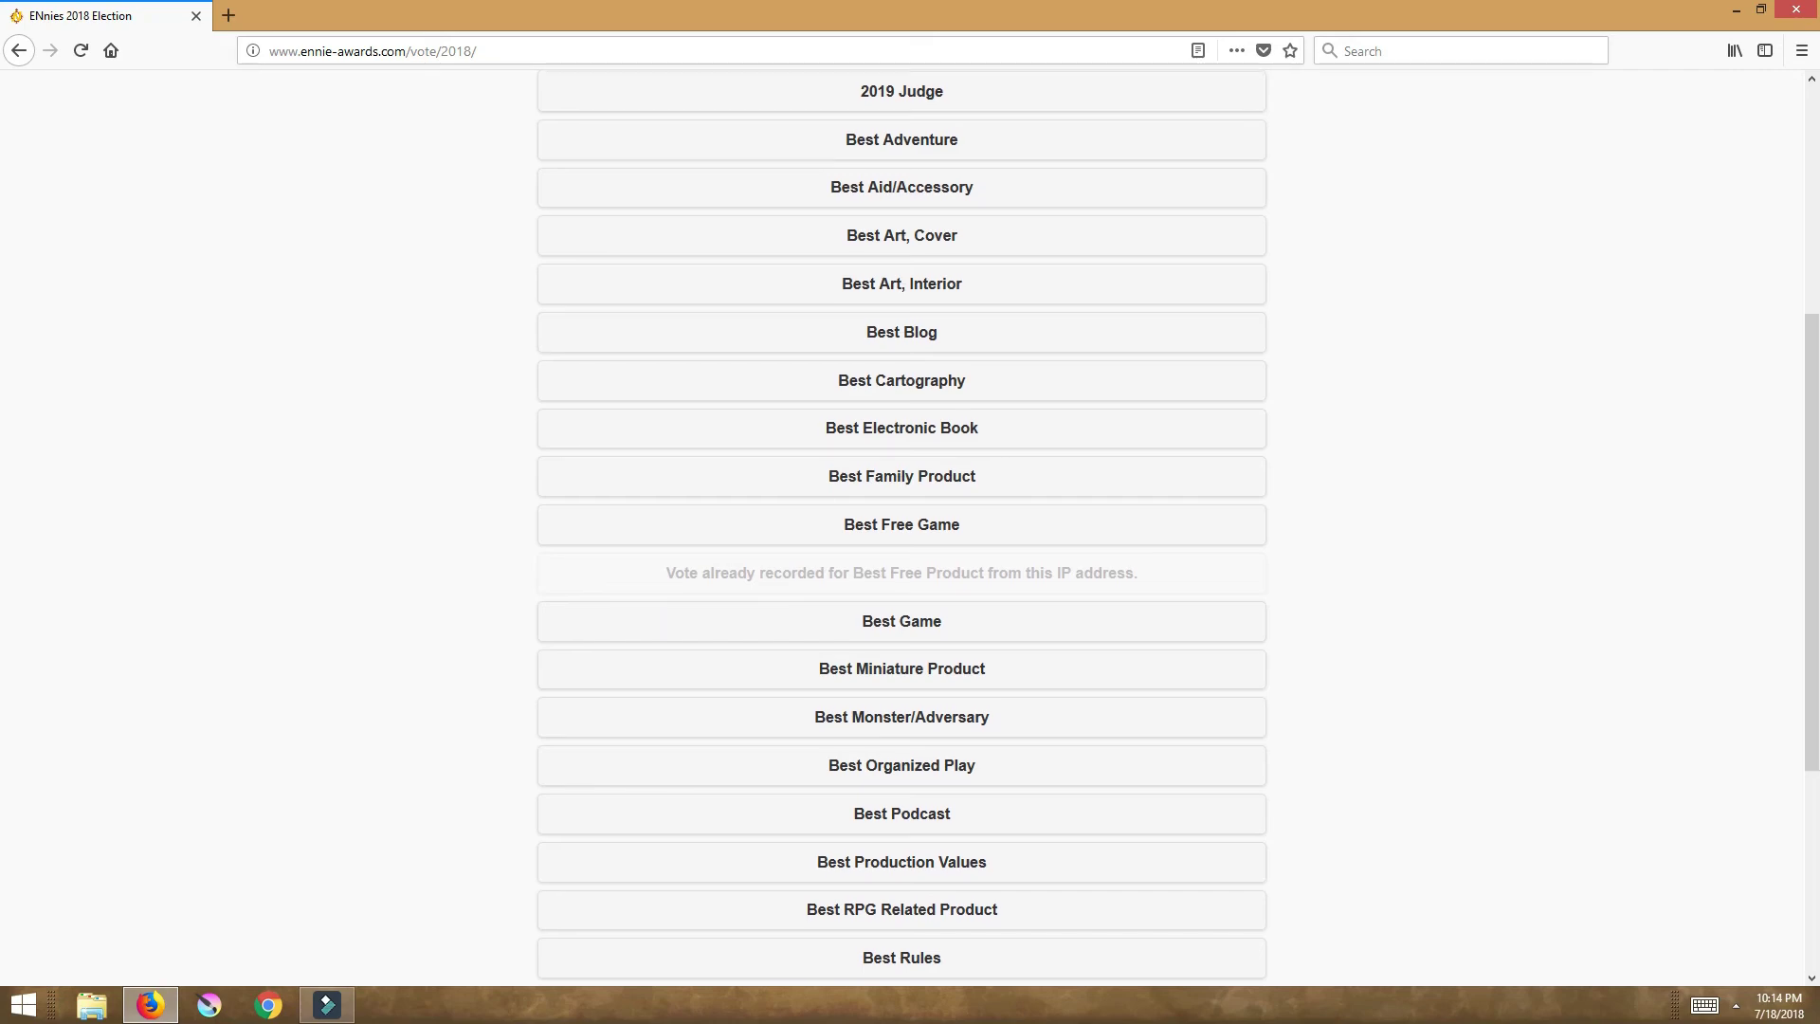
pyautogui.scroll(5, 901, 526)
pyautogui.moveTo(544, 294); pyautogui.dragTo(680, 295)
pyautogui.click(680, 295)
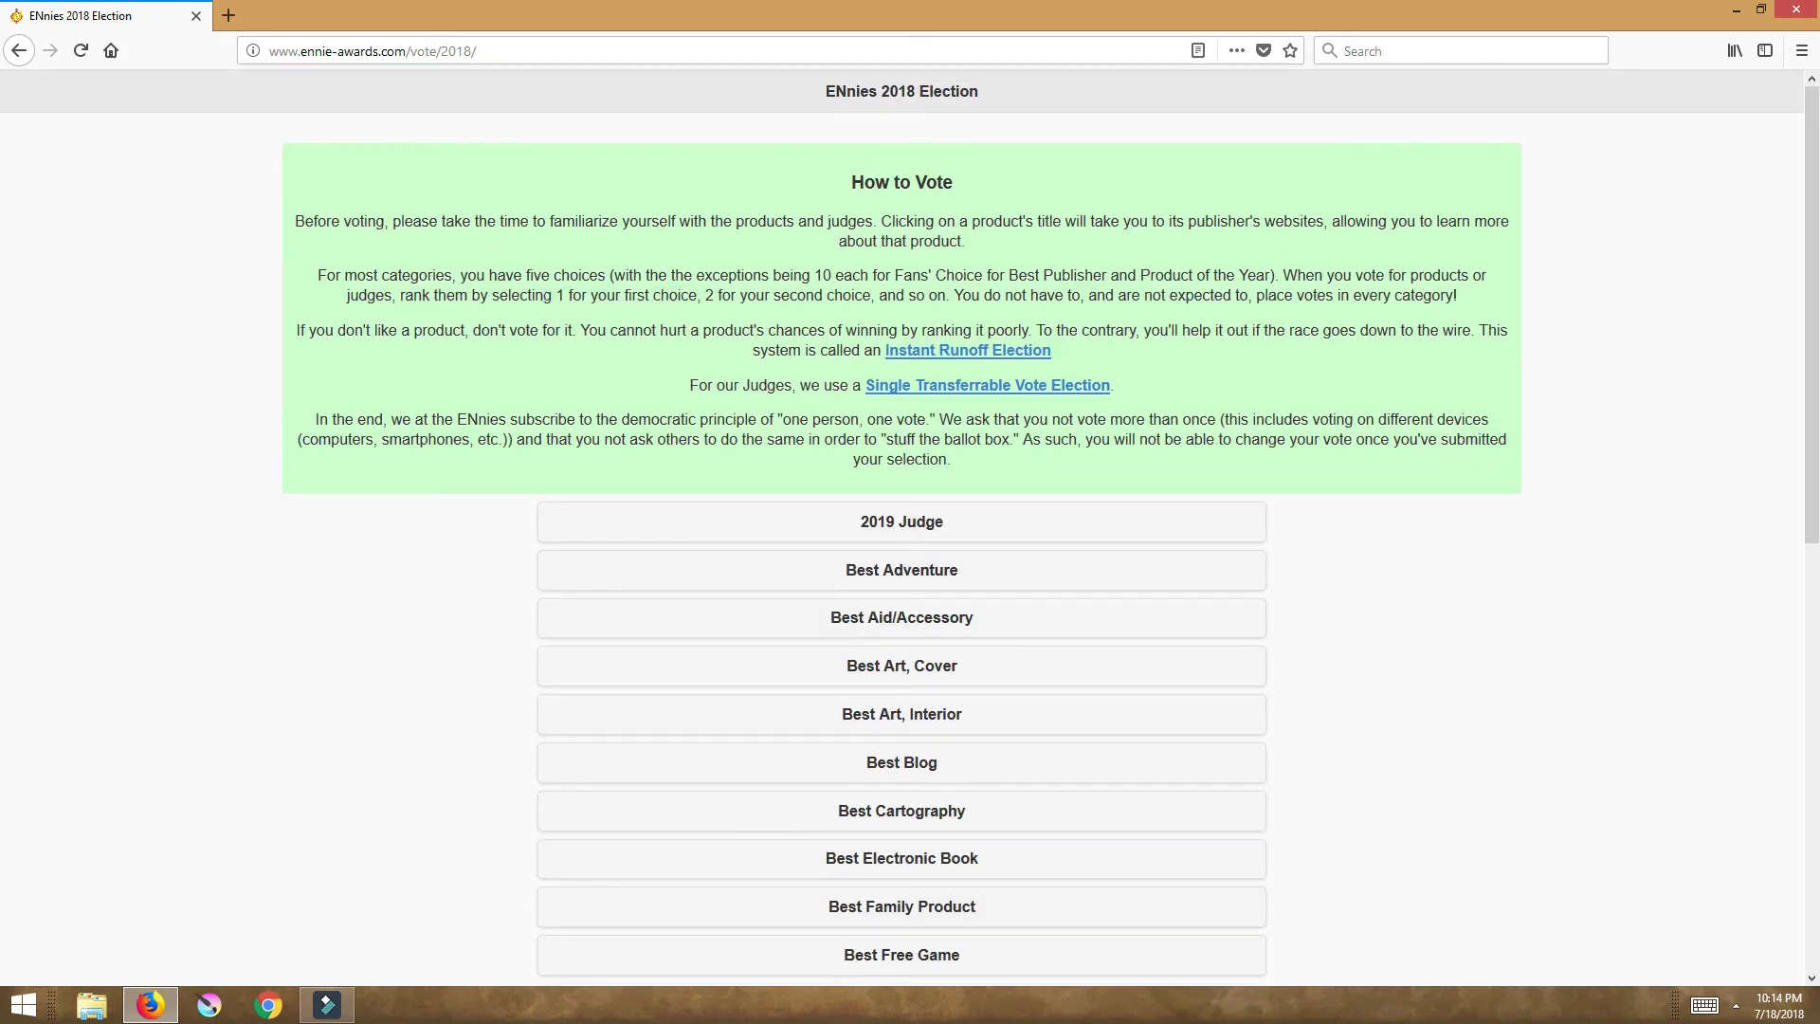
pyautogui.click(19, 50)
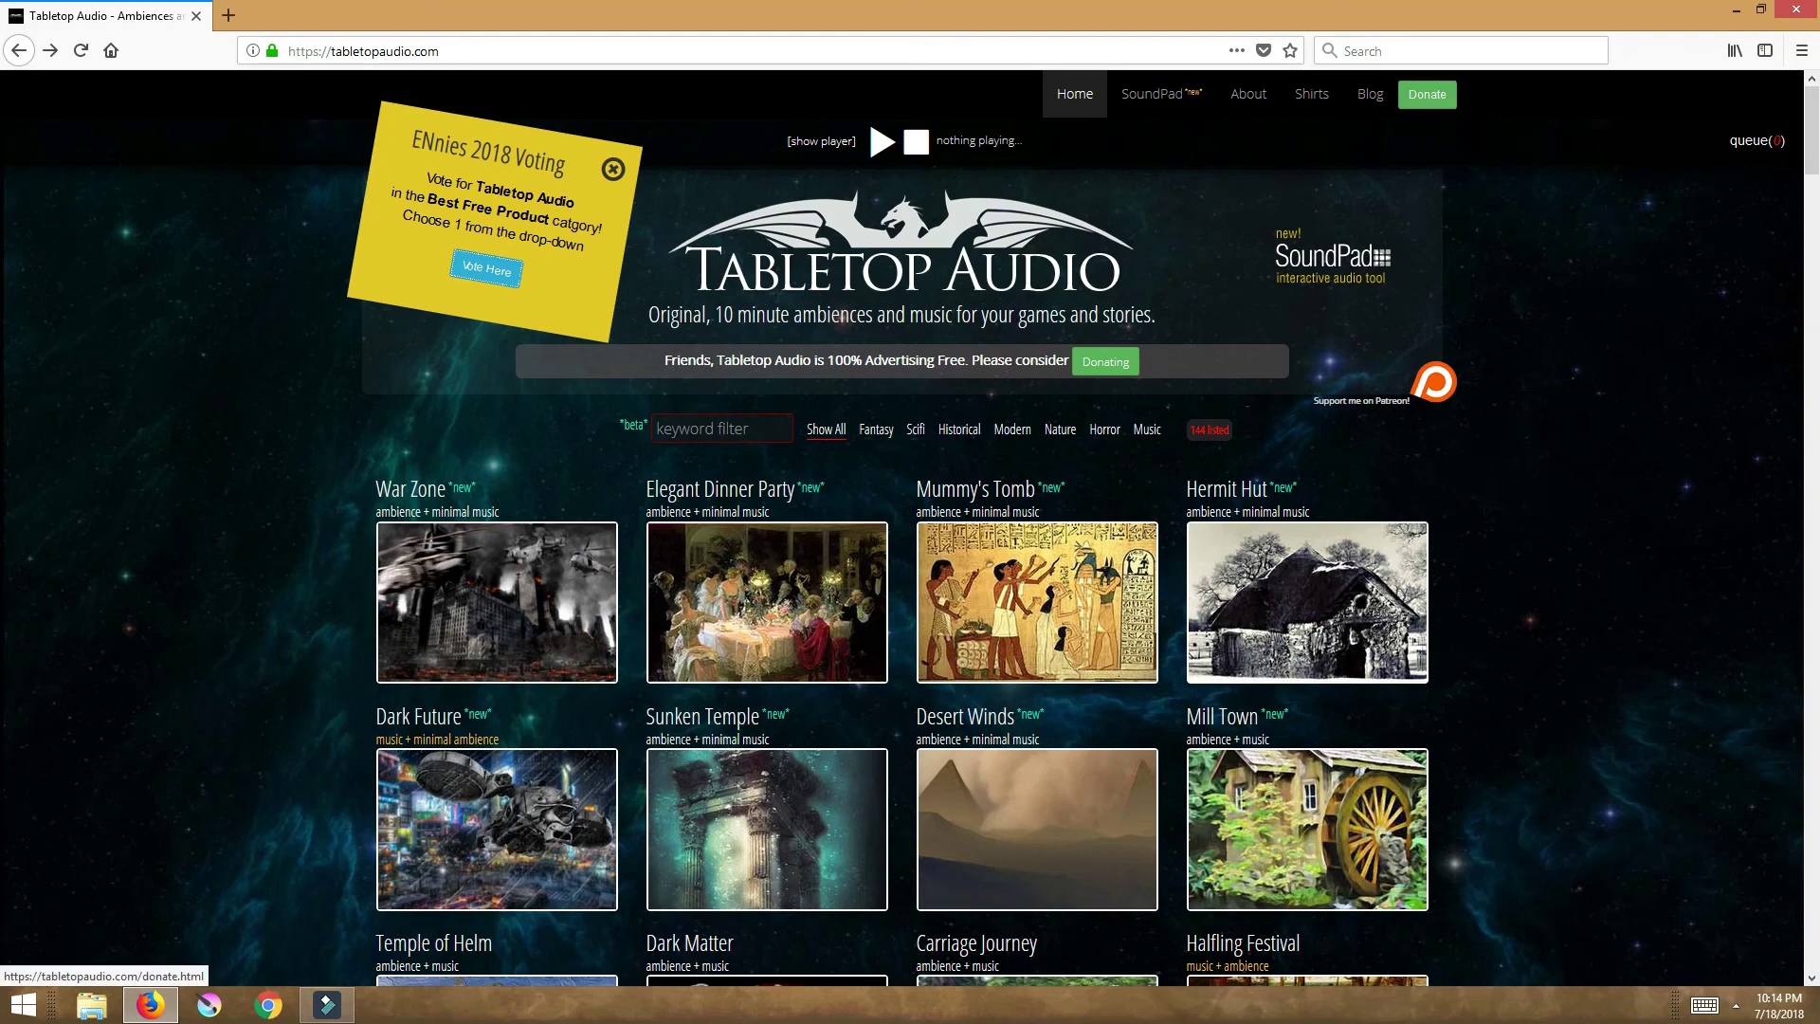
# - View the Tabletop Audio donation options, and return to the home page to look over the ambience list
pyautogui.click(1426, 94)
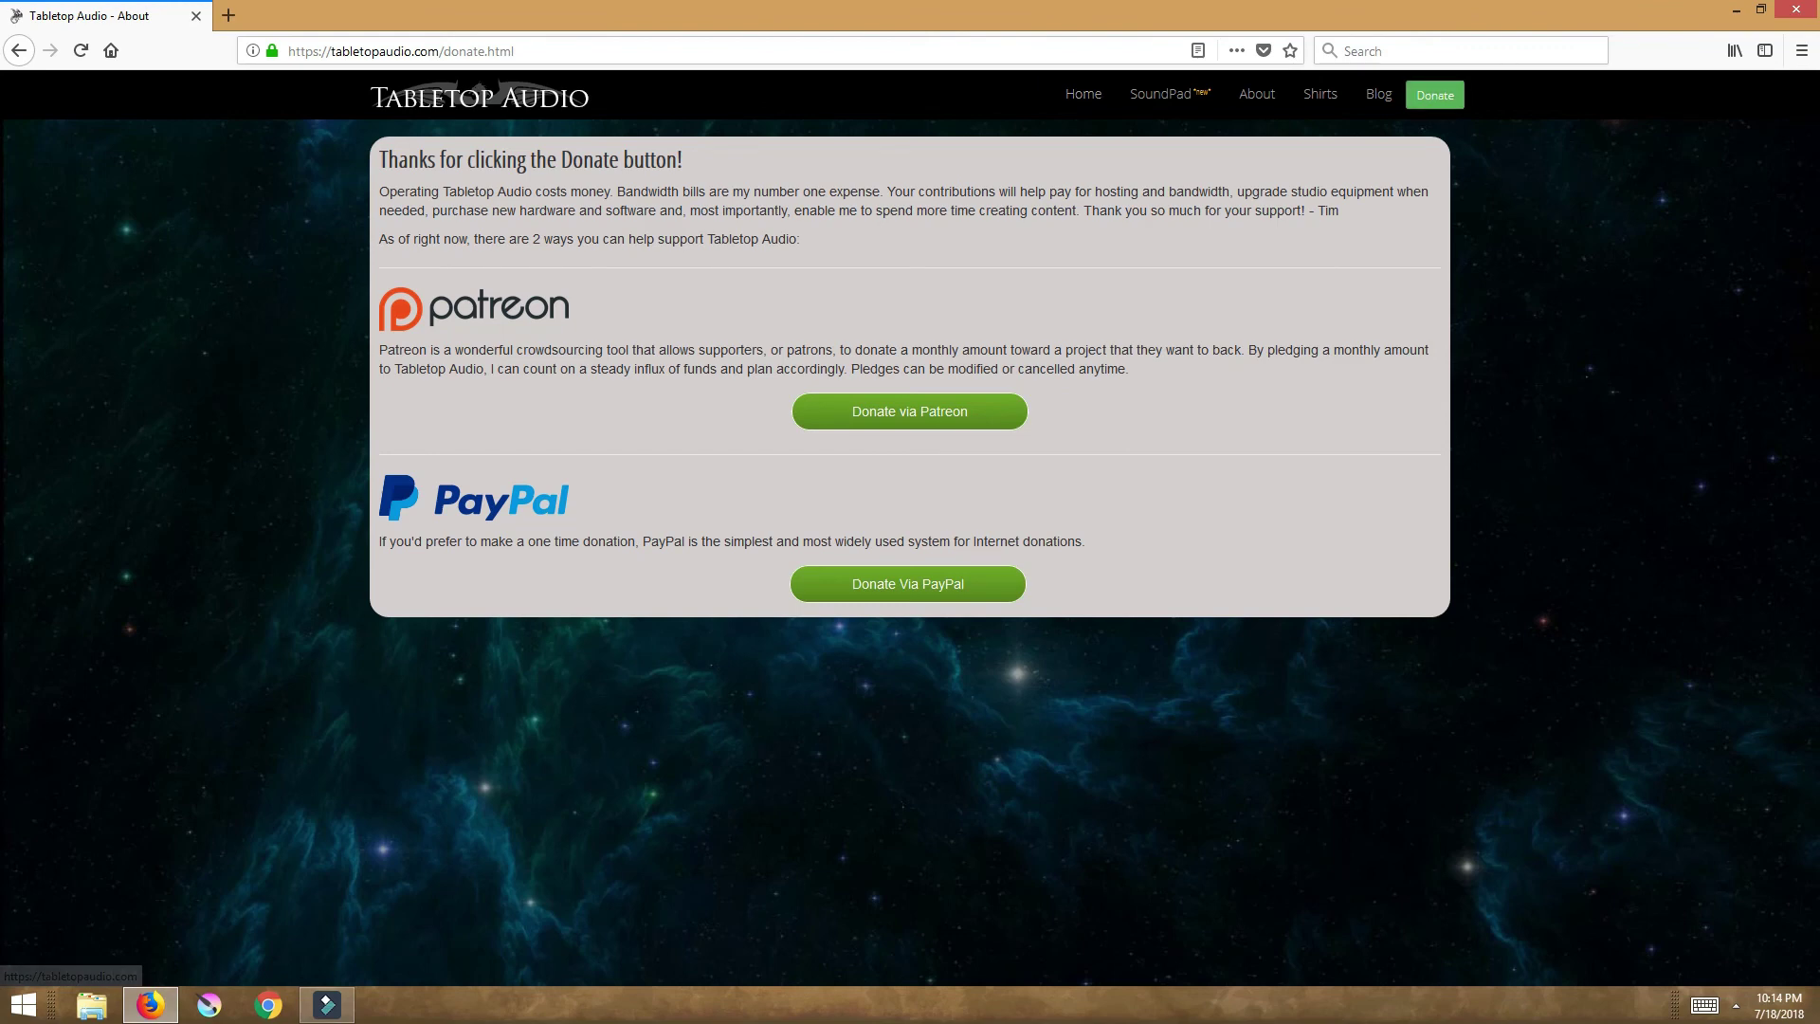
pyautogui.click(1084, 94)
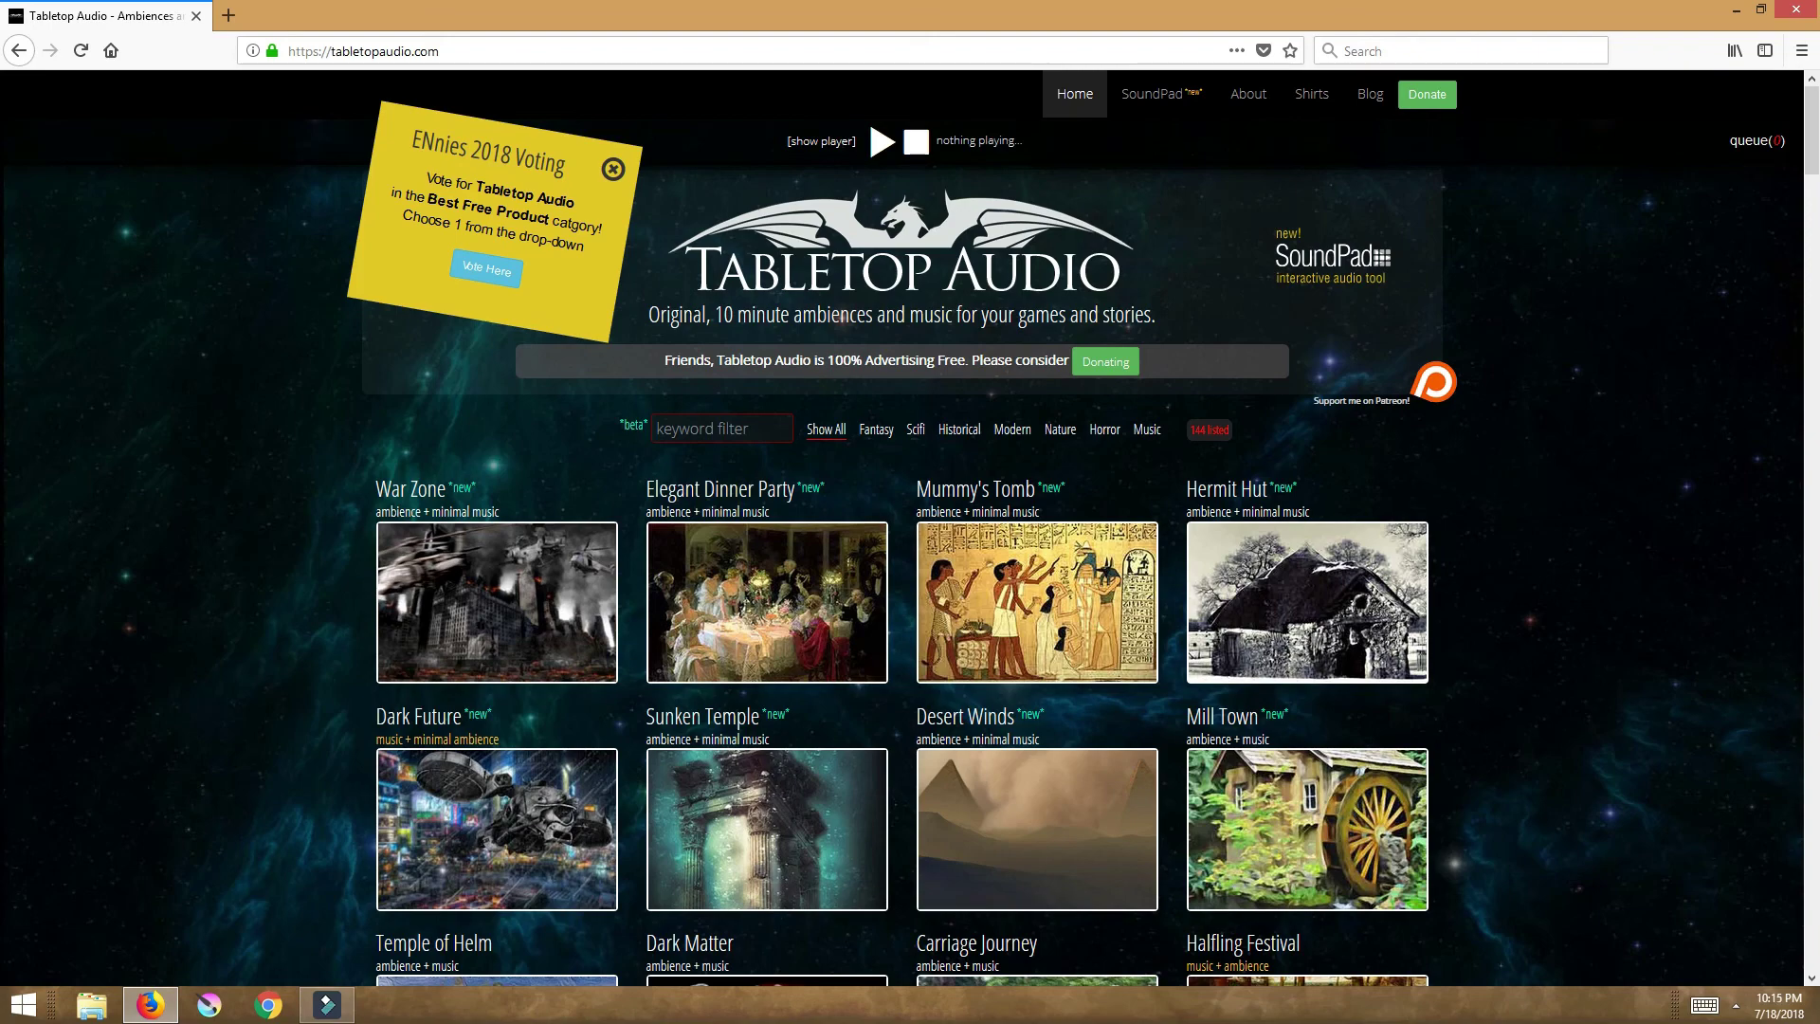
pyautogui.scroll(-5, 901, 568)
pyautogui.scroll(-2, 900, 569)
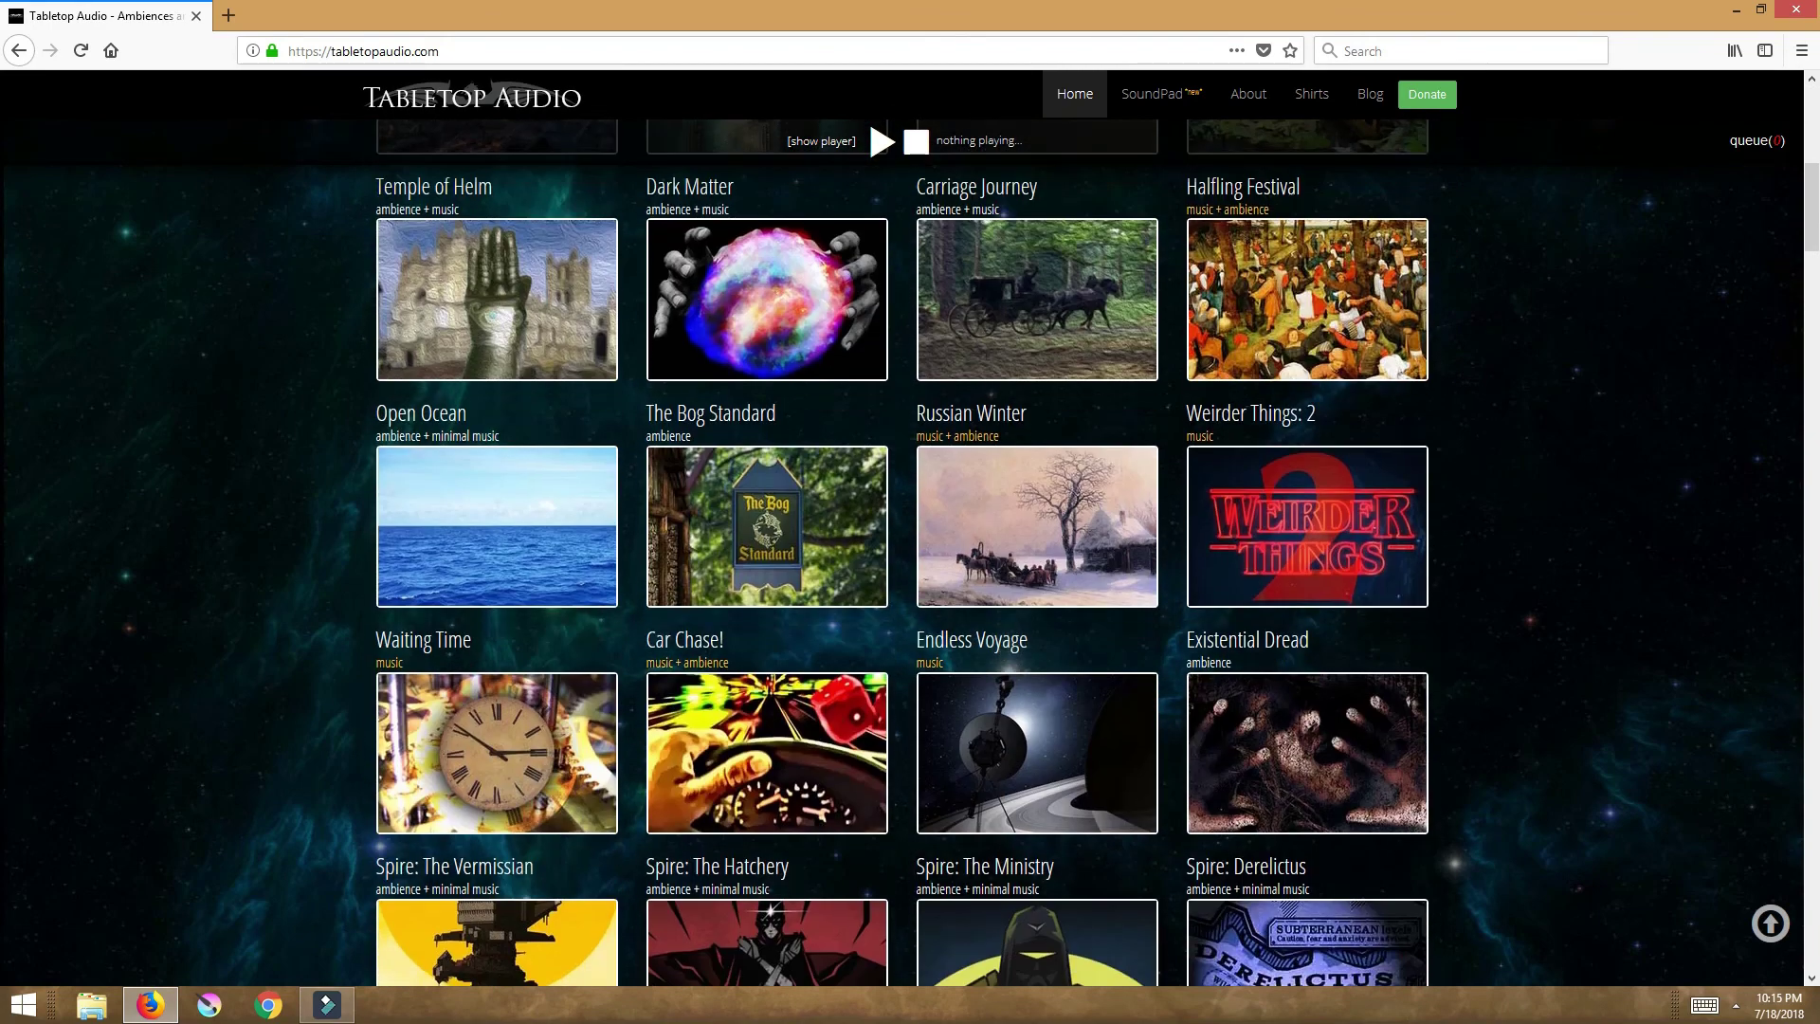
pyautogui.scroll(7, 901, 568)
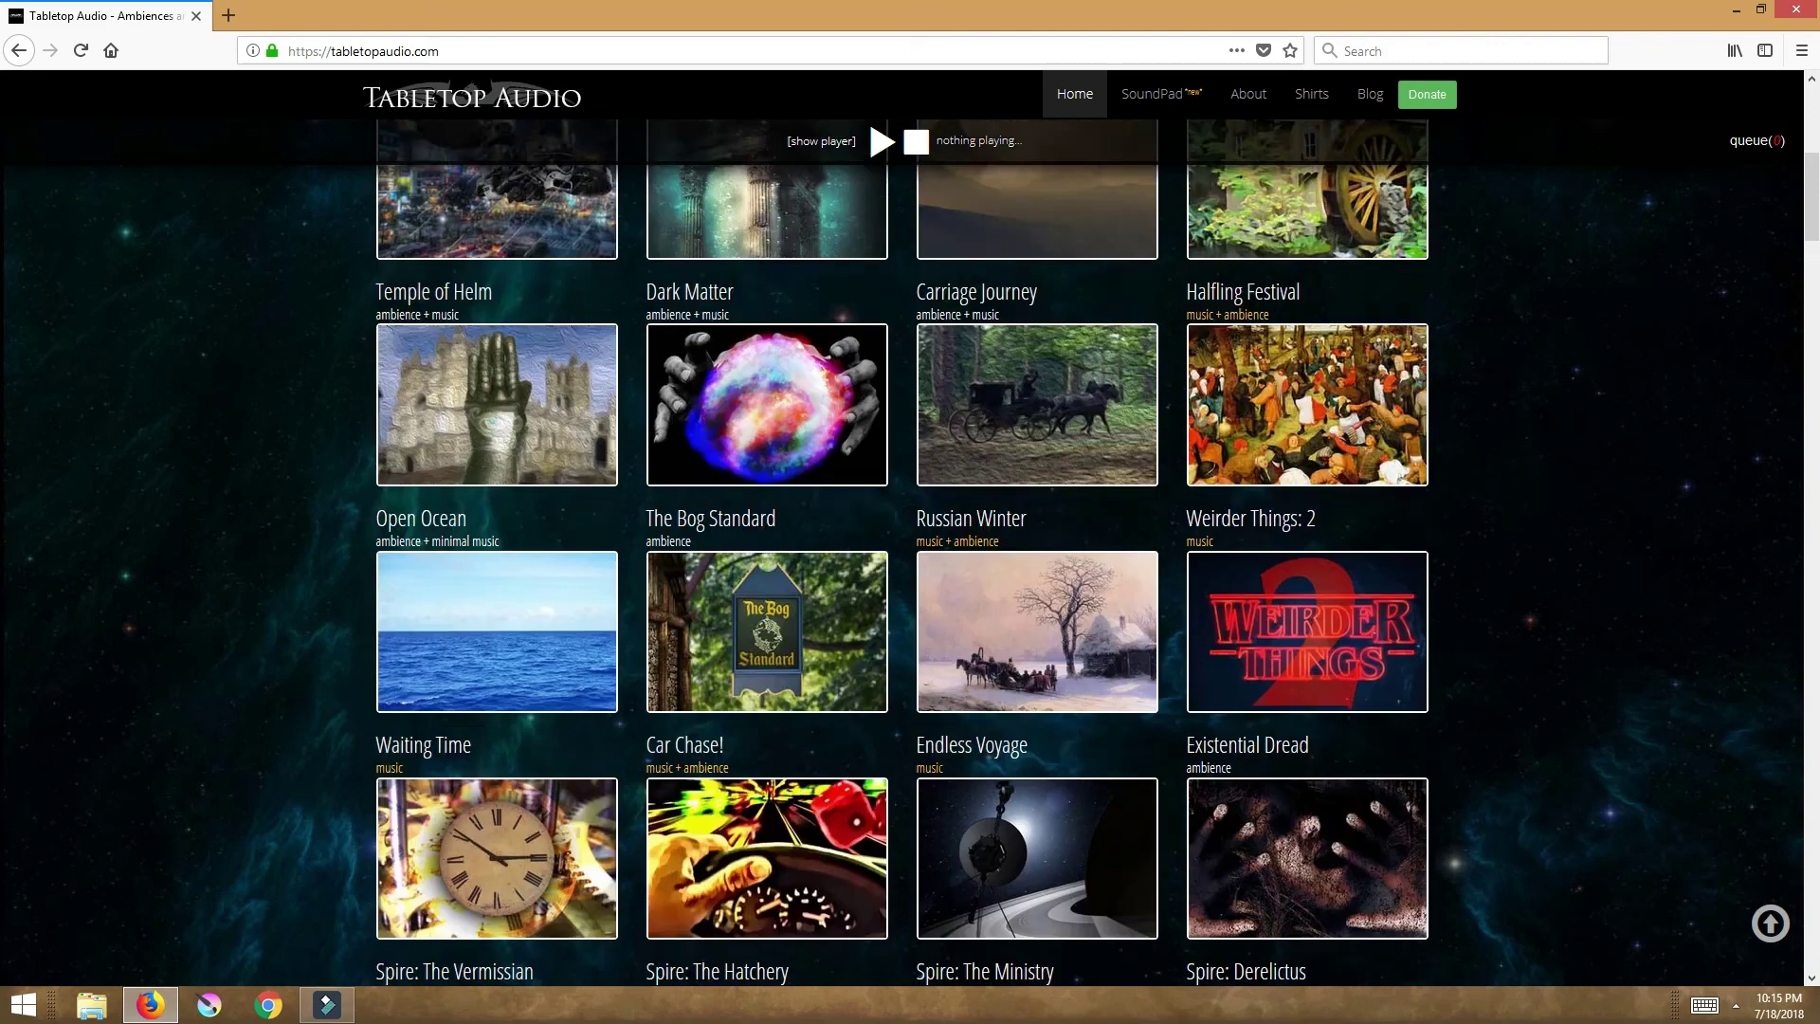